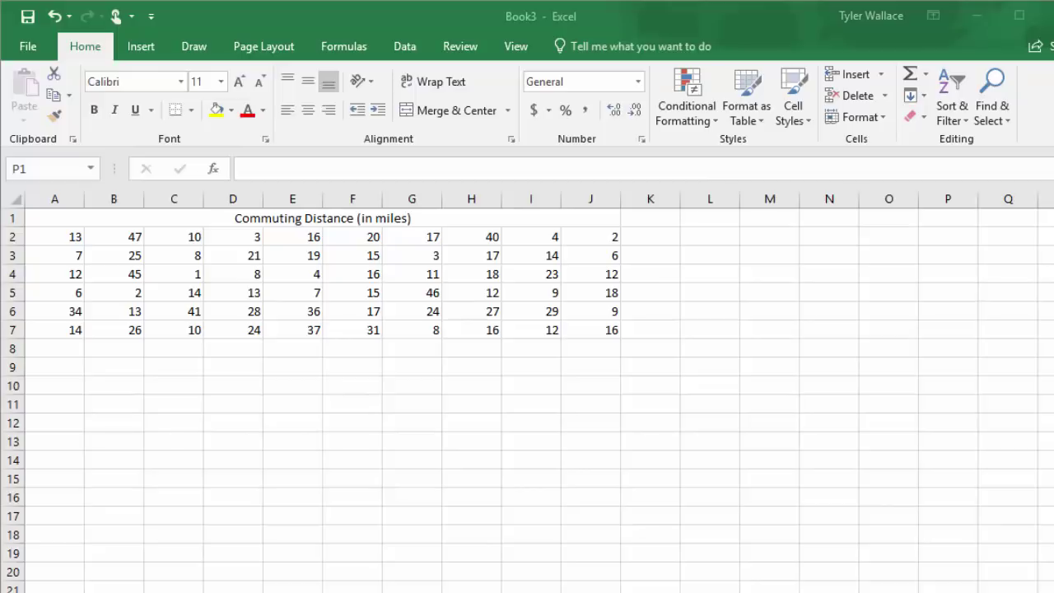
# Label cell B9 as 'Width'.
pyautogui.click(111, 365)
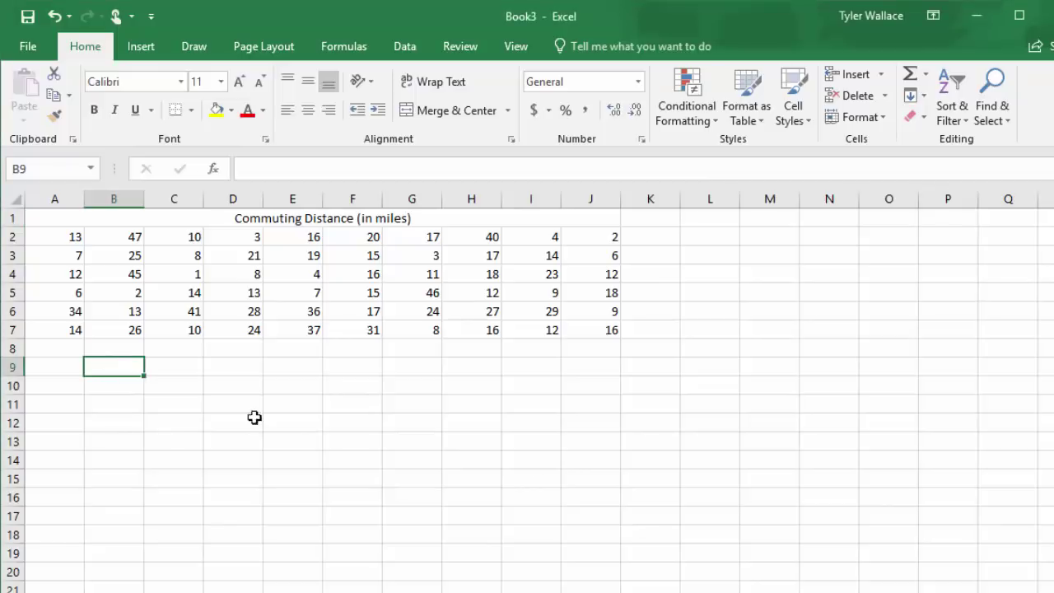
pyautogui.write('Width')
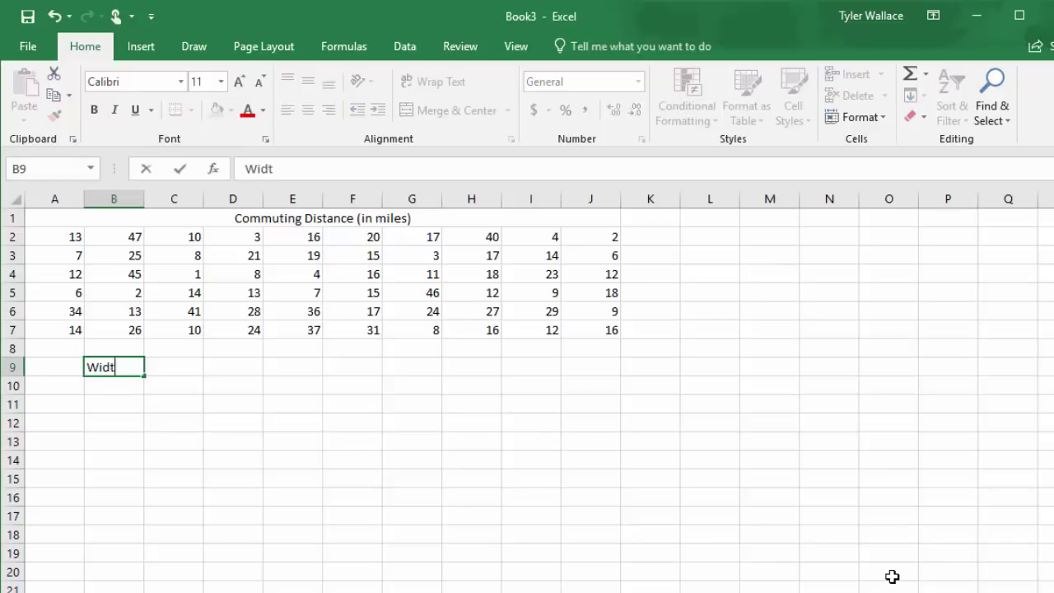
pyautogui.press('Tab')
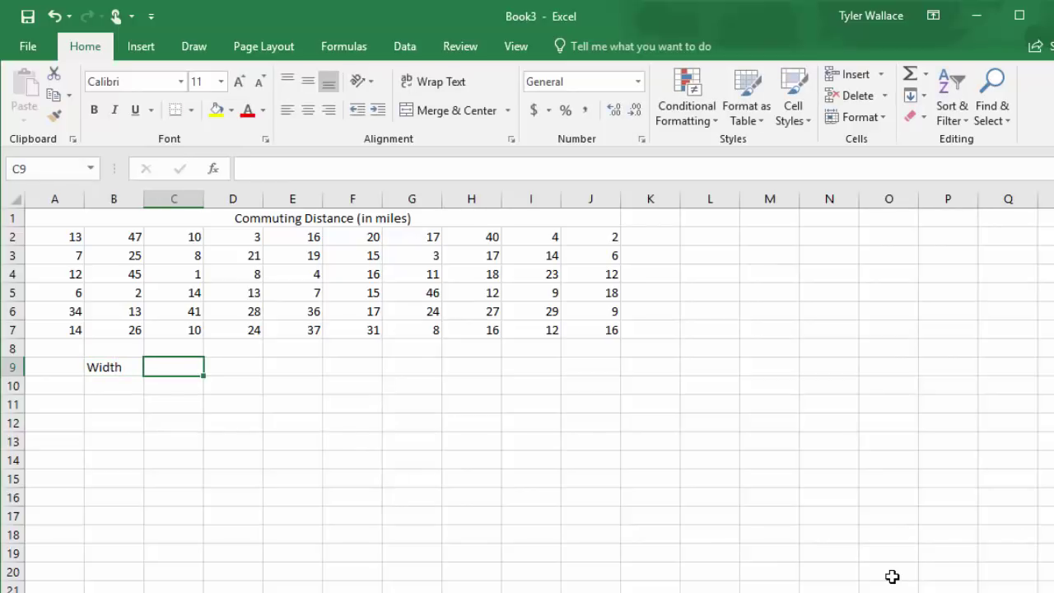
# Compute the class width in C9 as =(MAX(A2:J7)-MIN(A2:J7))/6, giving 7.666667.
pyautogui.write('=')
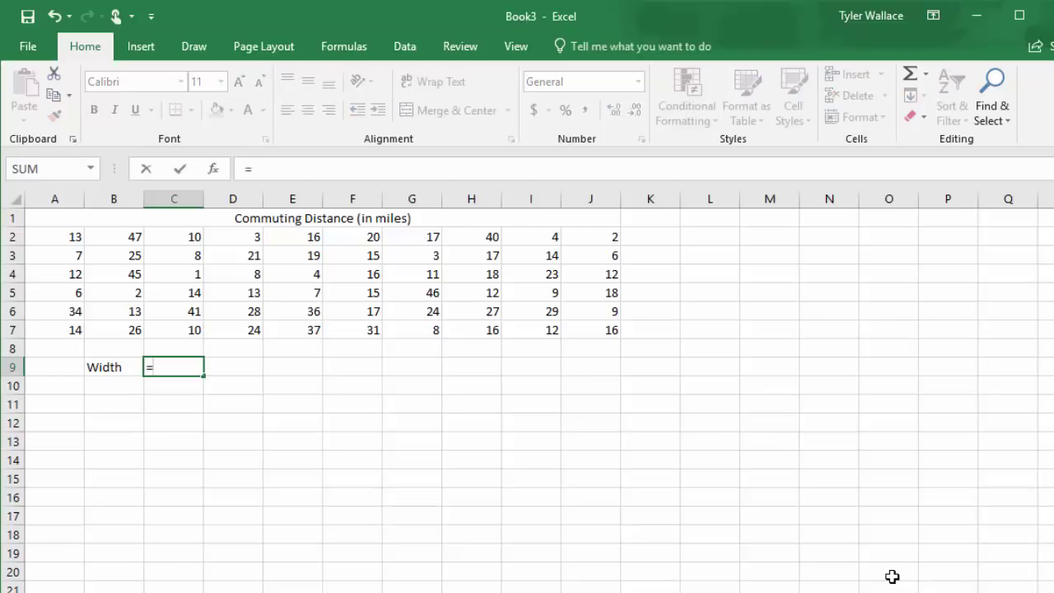
pyautogui.write('(')
pyautogui.write('max(')
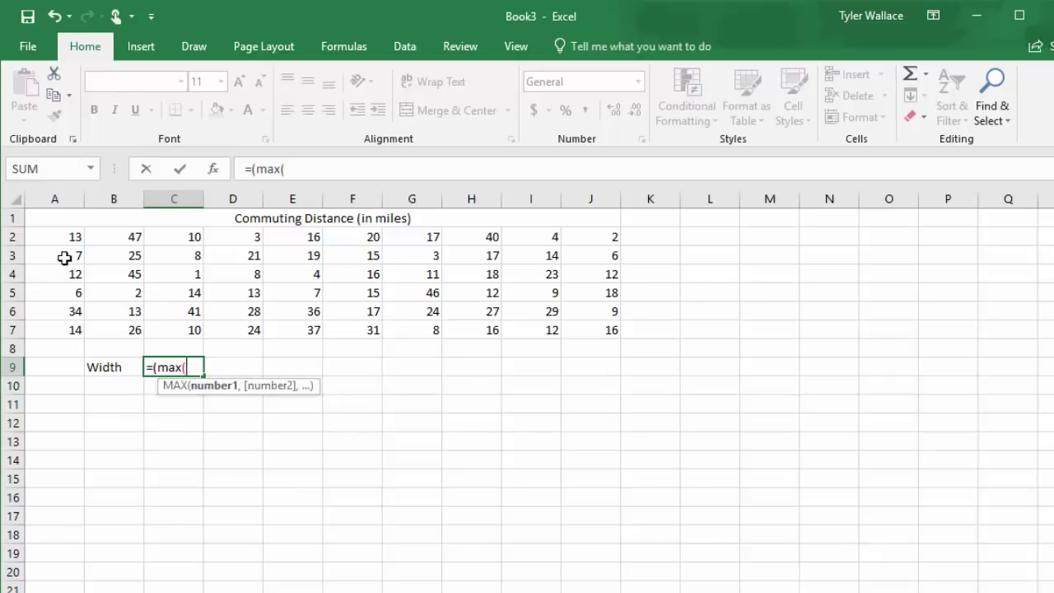
pyautogui.moveTo(64, 243); pyautogui.dragTo(595, 331)
pyautogui.write(')')
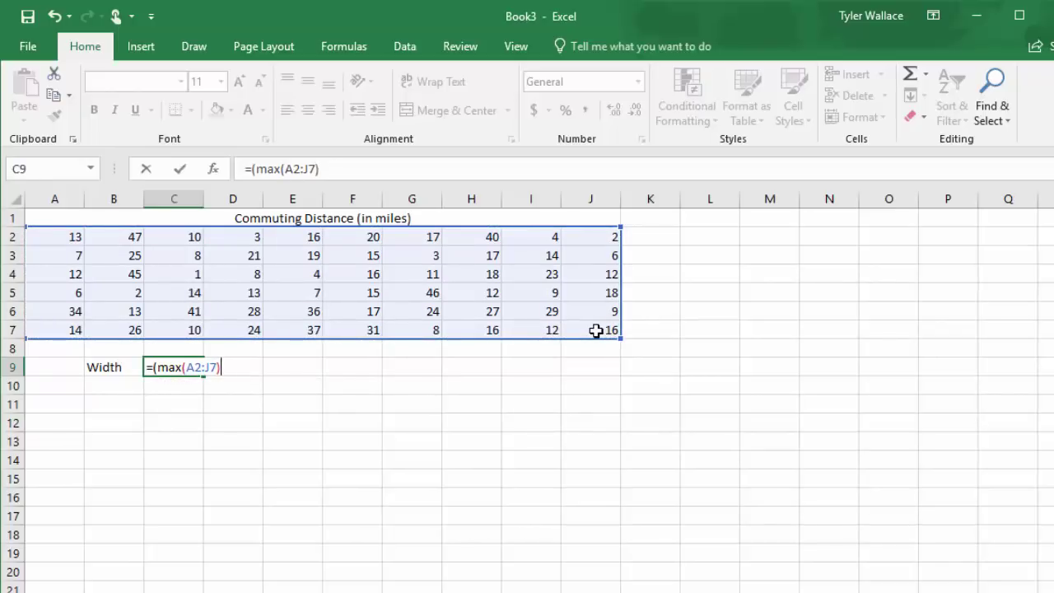
pyautogui.write('-min(')
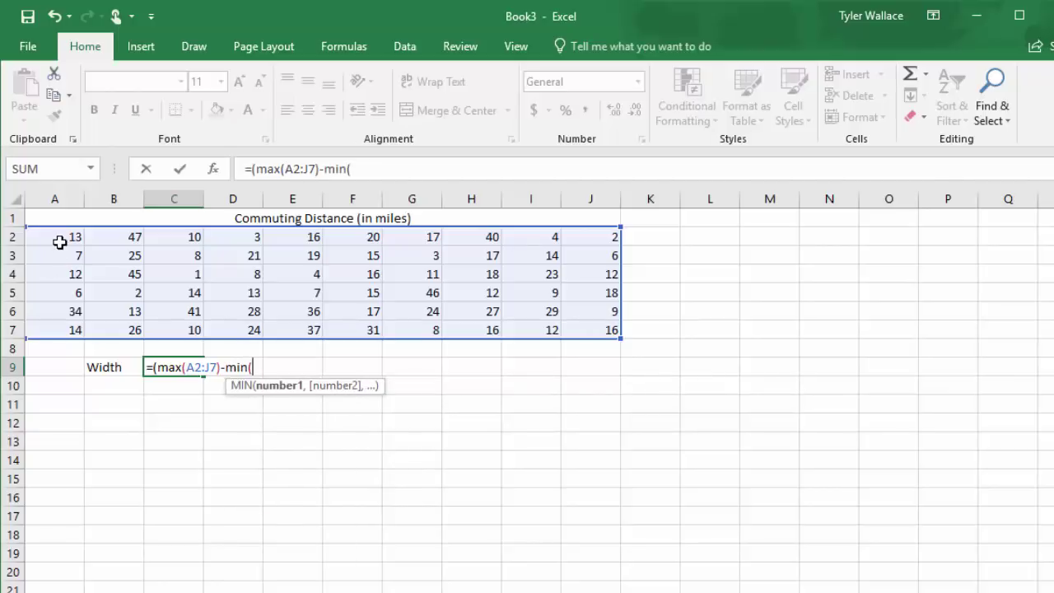
pyautogui.moveTo(59, 238); pyautogui.dragTo(584, 331)
pyautogui.write(')')
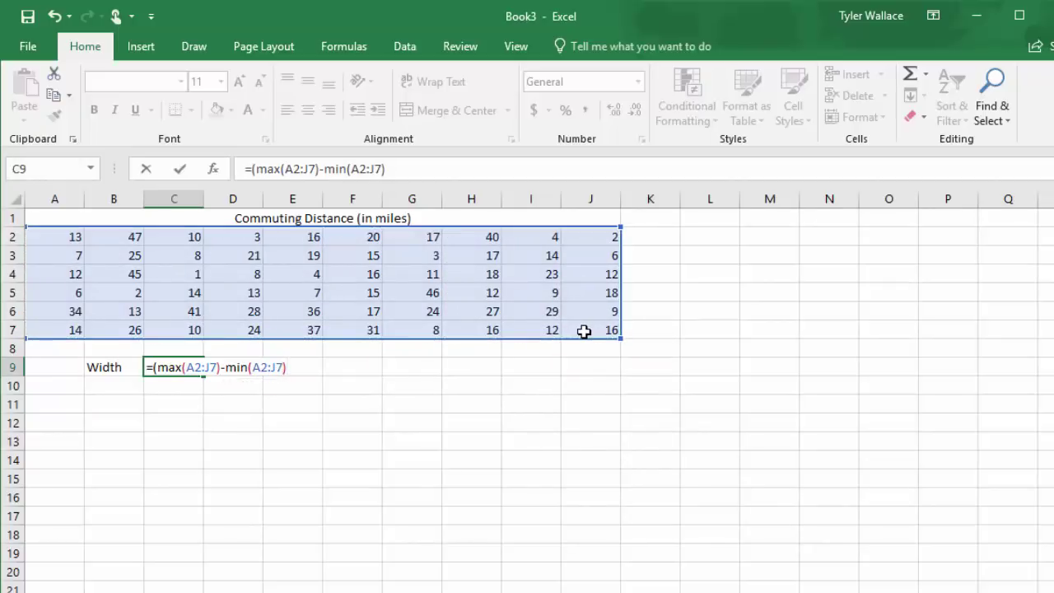
pyautogui.write(')/')
pyautogui.write('6')
pyautogui.press('Return')
# Add the note 'round up to 8' in D9 beside the width.
pyautogui.press('Up')
pyautogui.press('Right')
pyautogui.press('Right')
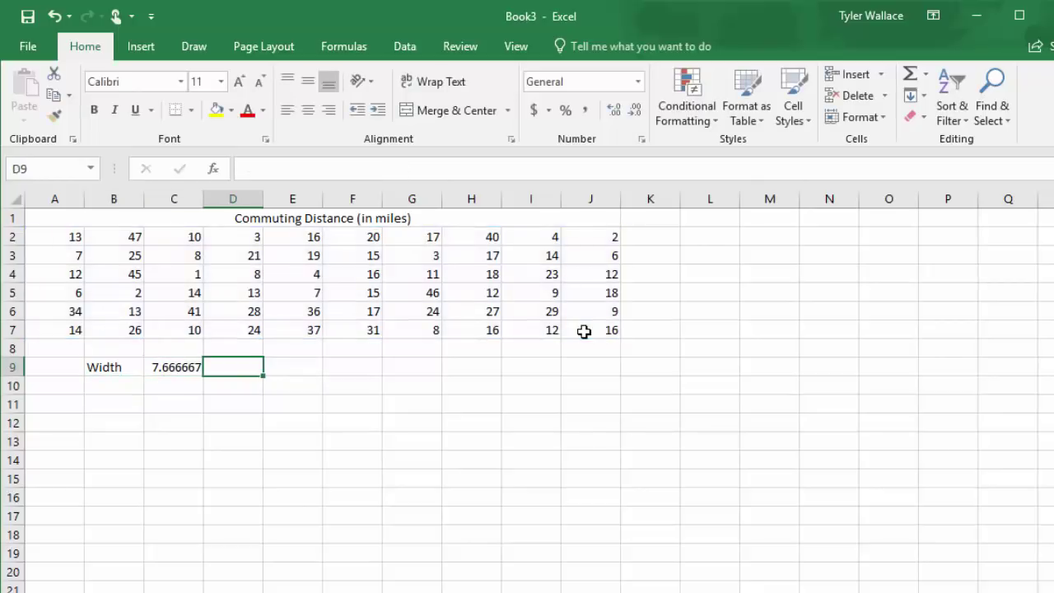
pyautogui.write('round up to')
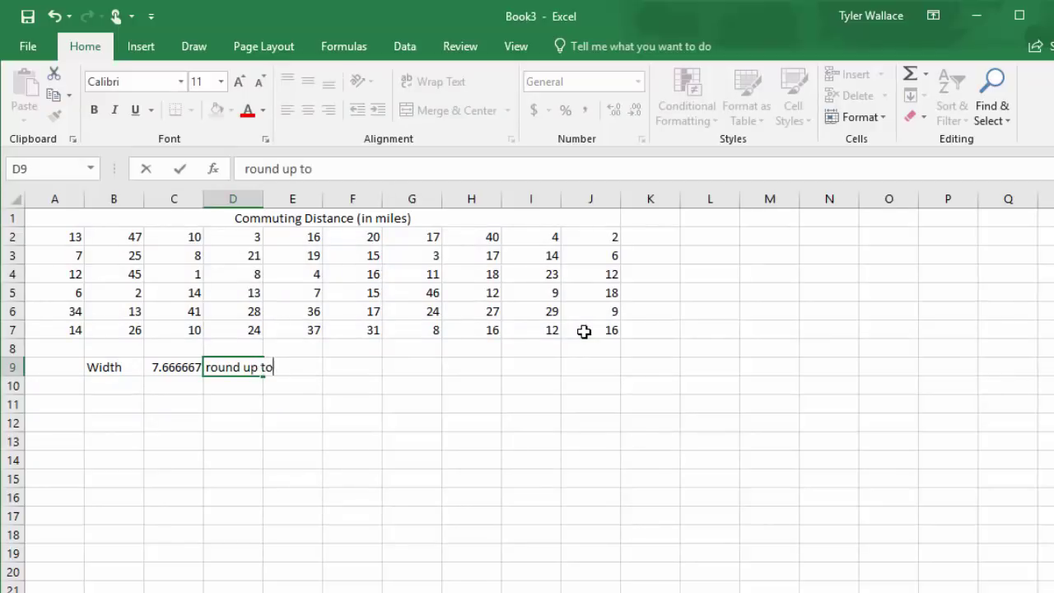
pyautogui.write(' 8')
pyautogui.press('Return')
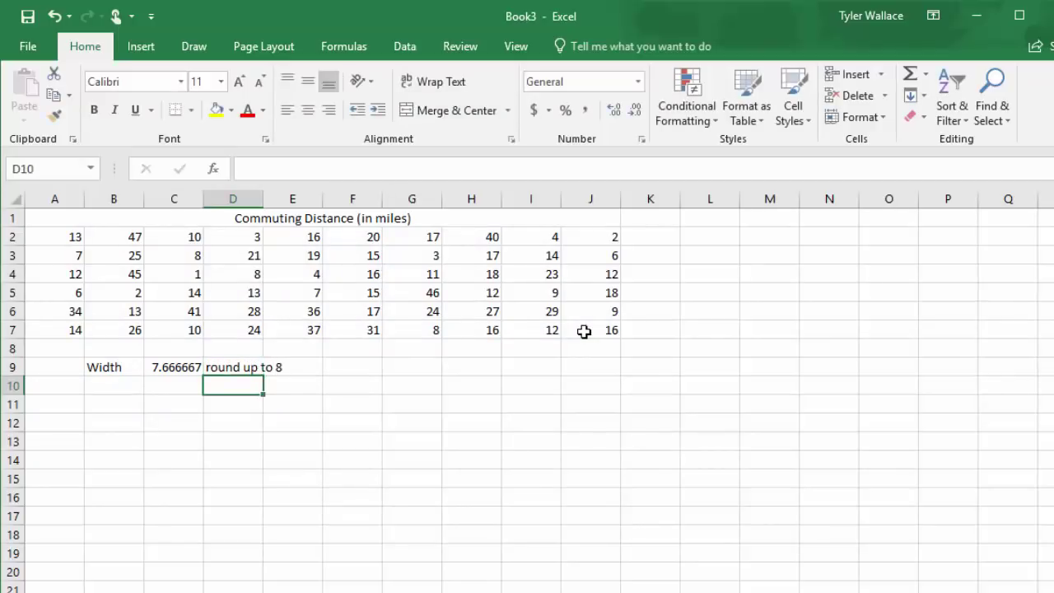
# Add 'L Limits' and 'U Limits' headers in B11 and C11.
pyautogui.press('Down')
pyautogui.press('Left')
pyautogui.press('Left')
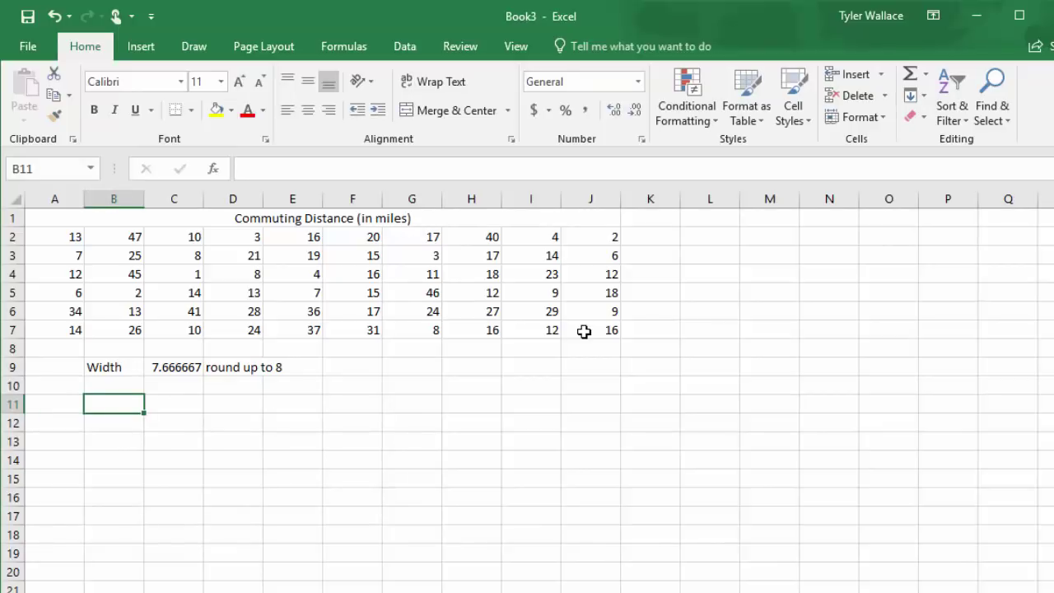
pyautogui.write('L Li')
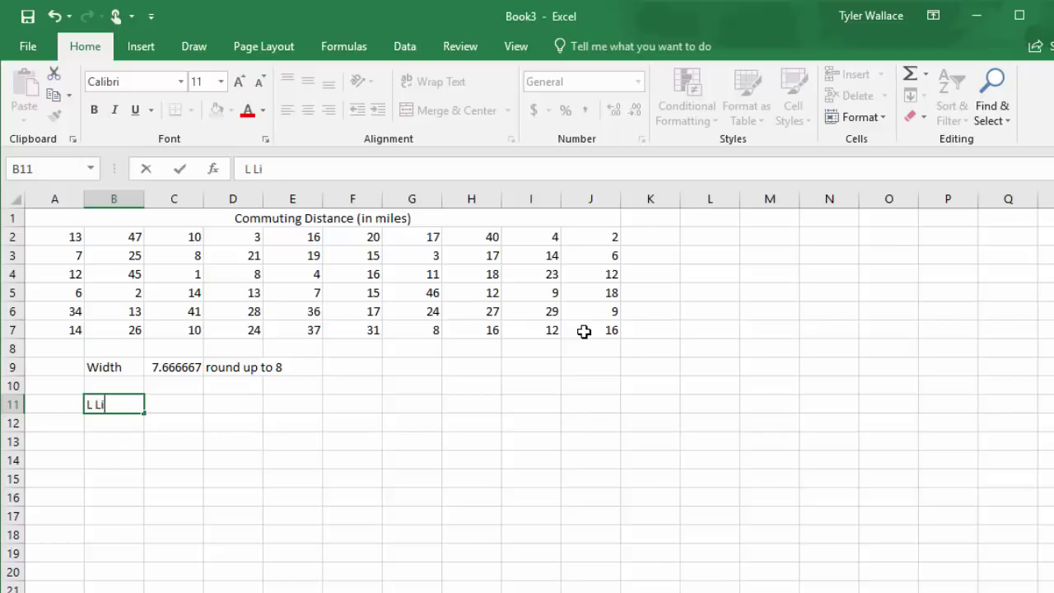
pyautogui.write('mits')
pyautogui.press('Tab')
pyautogui.write('U')
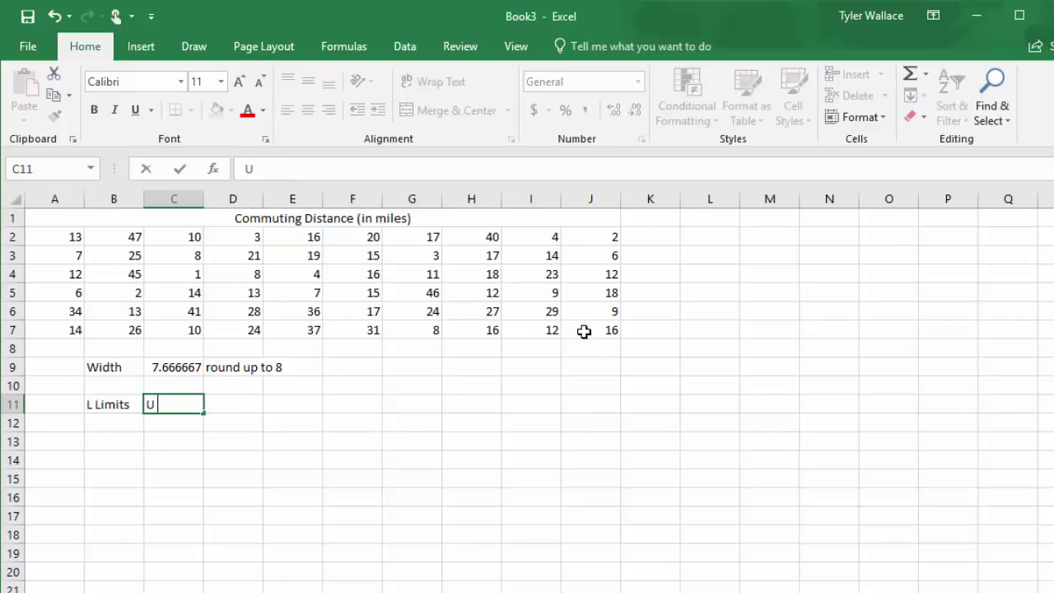
pyautogui.write(' Limits')
pyautogui.press('Return')
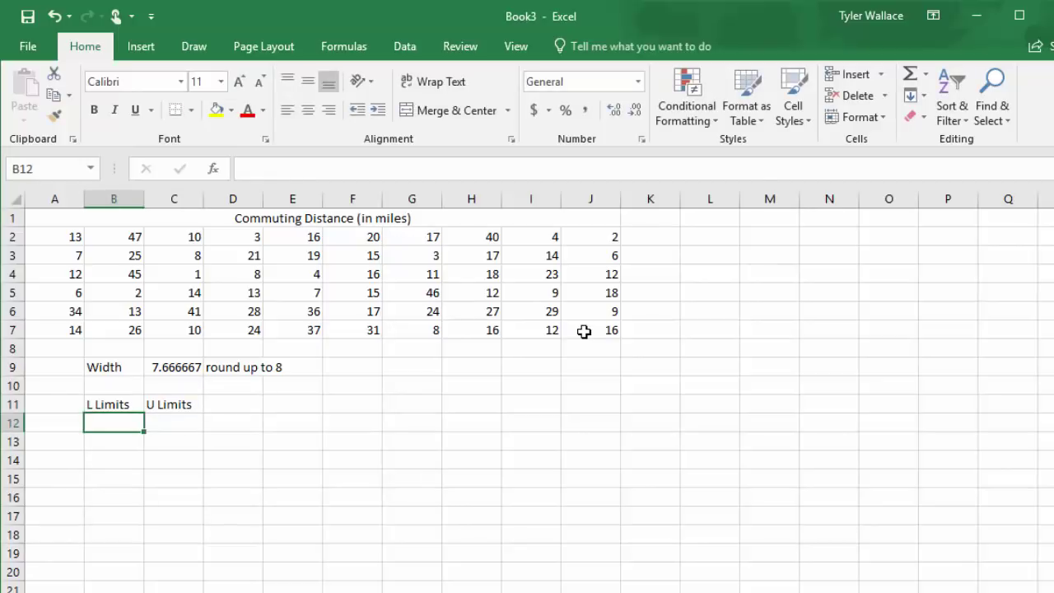
# Enter =MIN(A2:J7) in B12 as the first lower limit, 1.
pyautogui.write('=m')
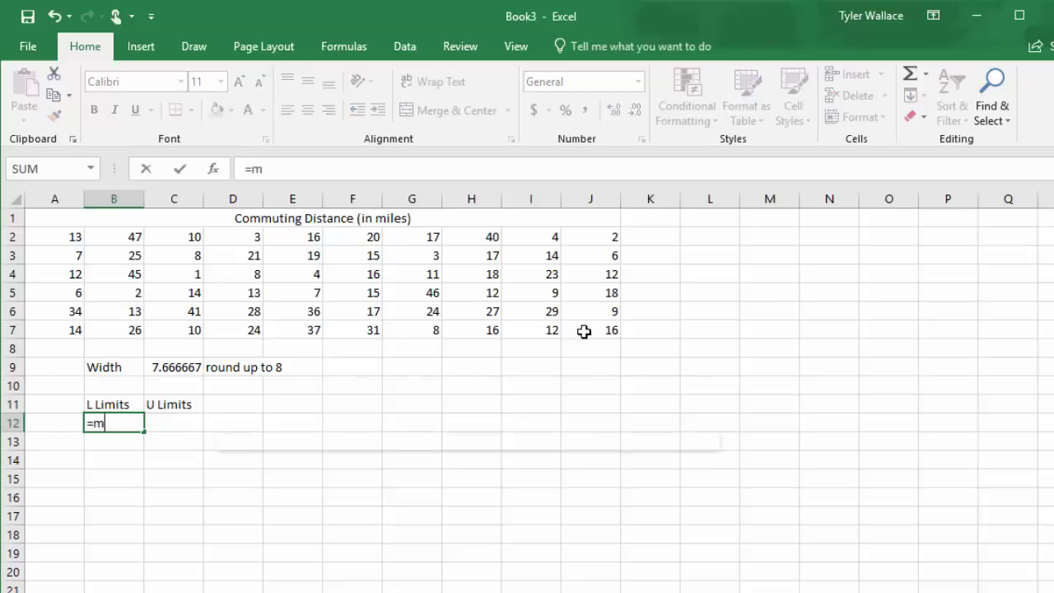
pyautogui.write('in(')
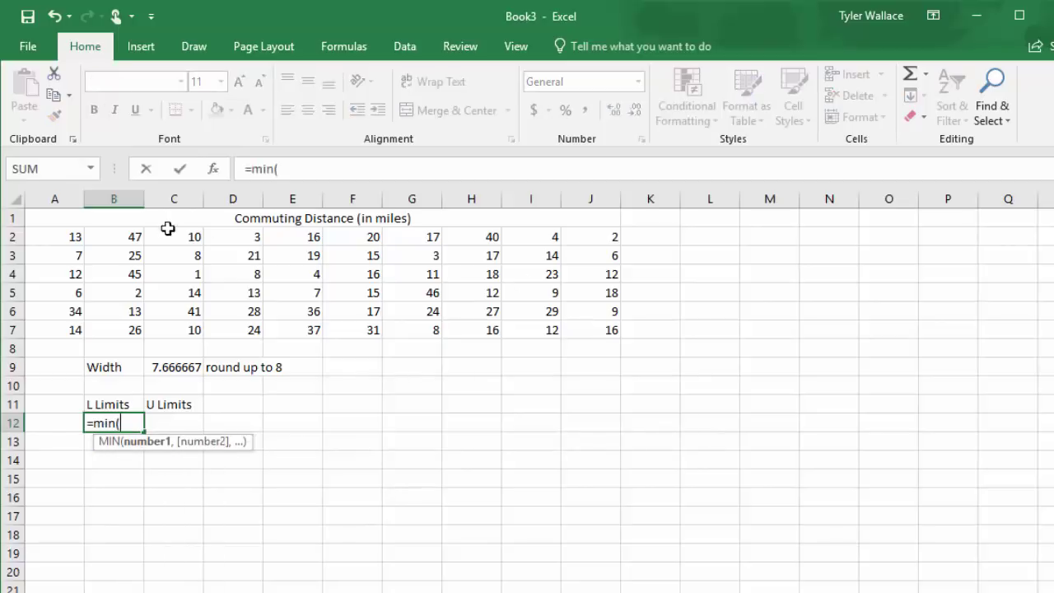
pyautogui.moveTo(75, 236); pyautogui.dragTo(583, 332)
pyautogui.write(')')
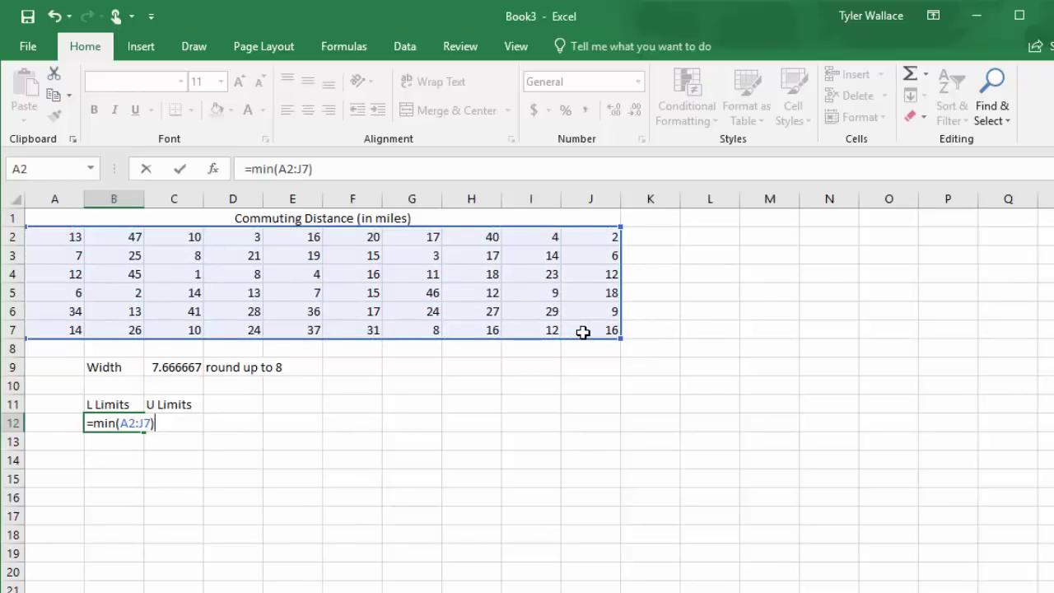
pyautogui.press('Return')
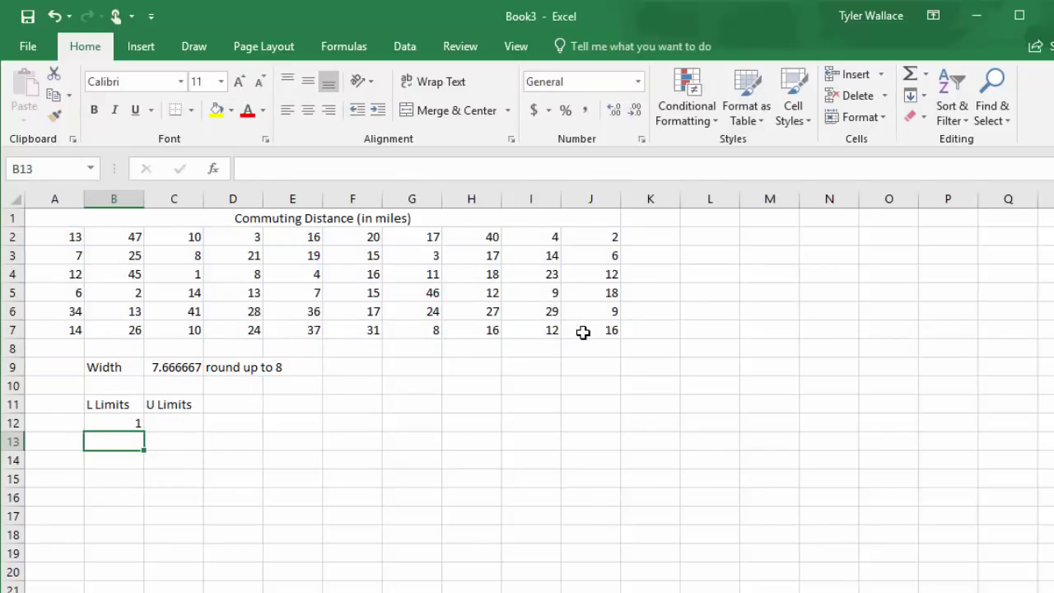
# Fill B13:B17 with =B12+8, giving lower limits 9 through 41.
pyautogui.write('=')
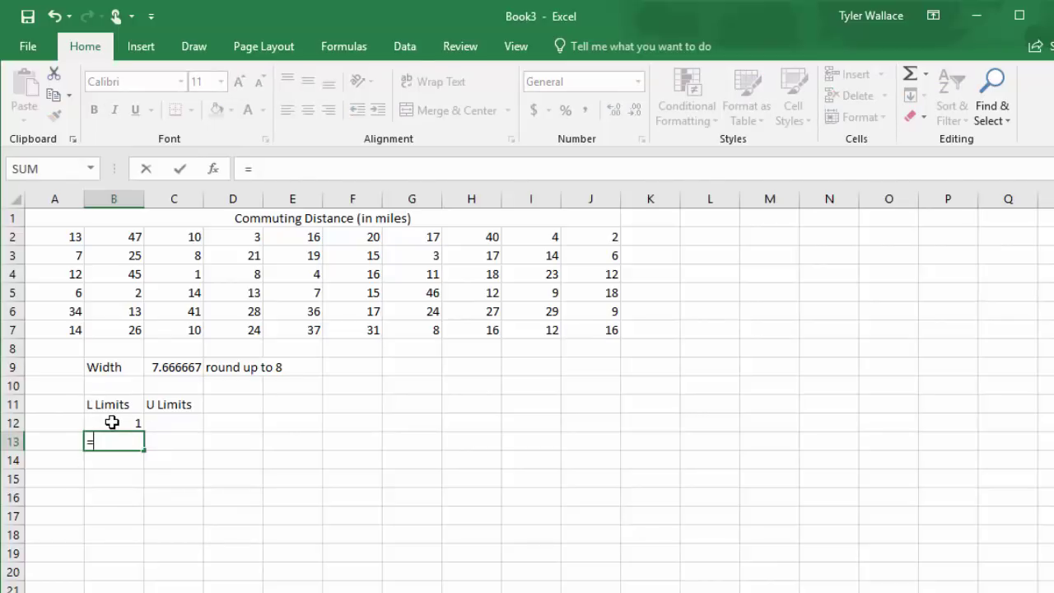
pyautogui.click(112, 423)
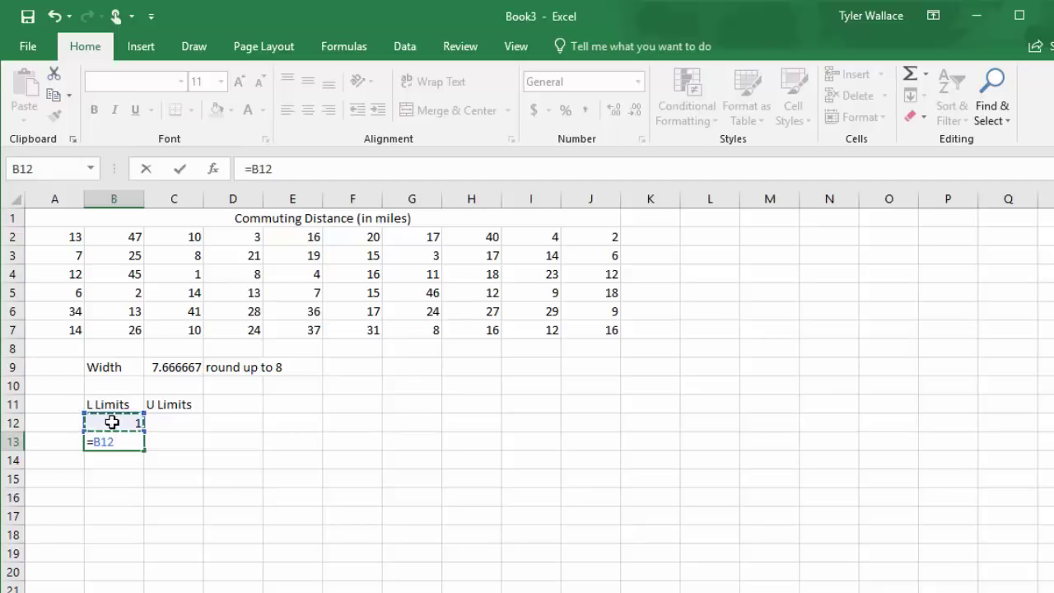
pyautogui.write('+8')
pyautogui.press('Return')
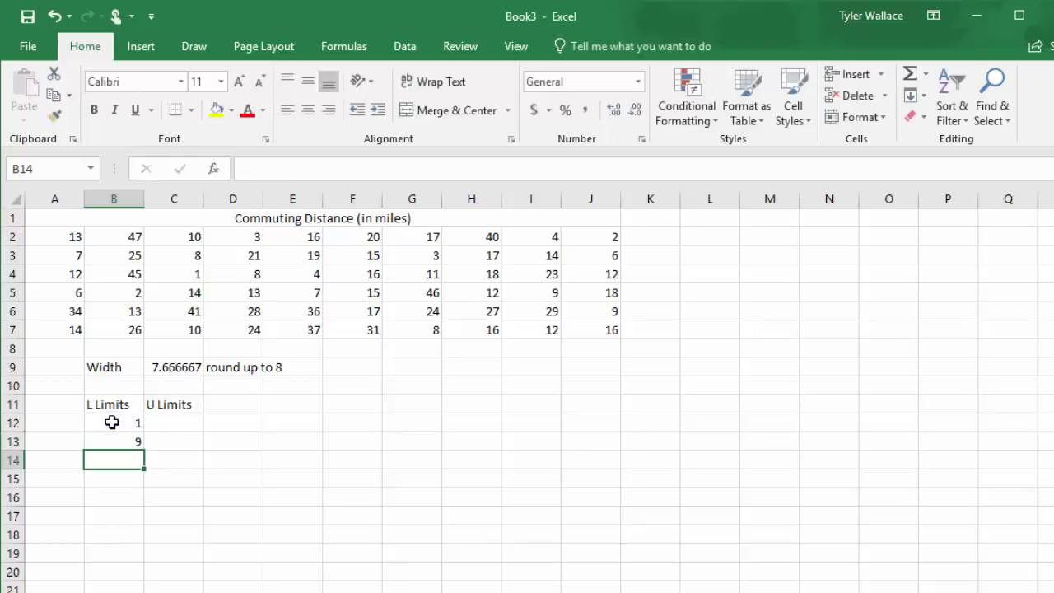
pyautogui.click(112, 441)
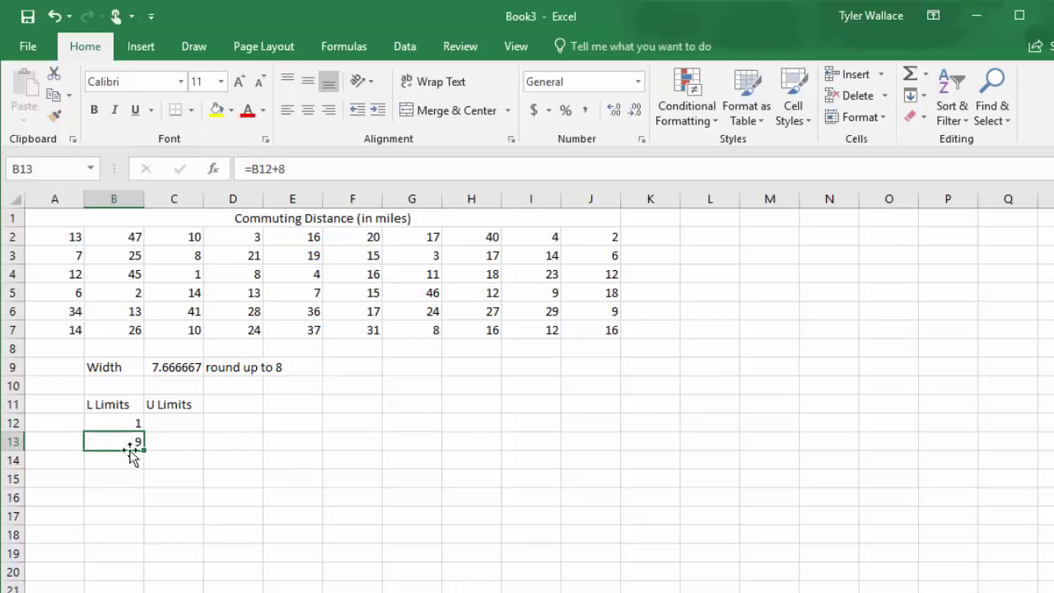
pyautogui.moveTo(143, 451); pyautogui.dragTo(142, 521)
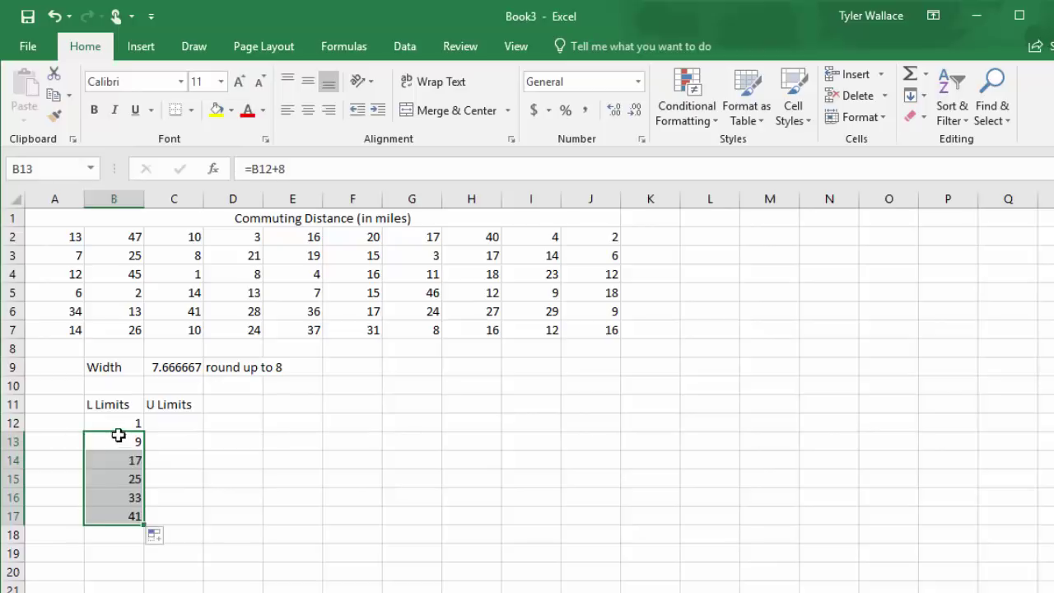
pyautogui.click(173, 424)
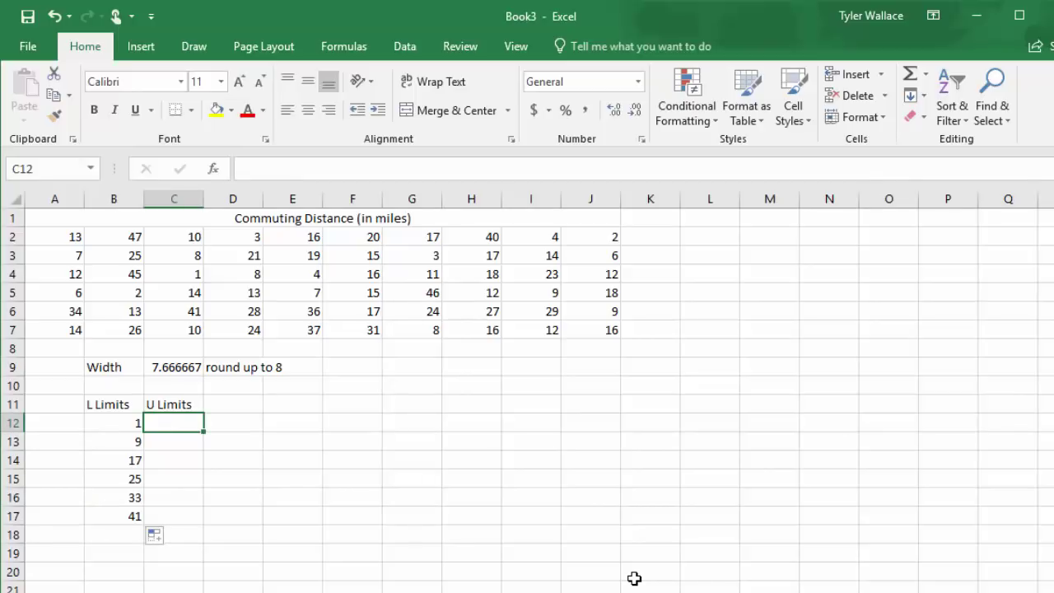
# Enter 8 in C12 as the first upper limit.
pyautogui.press('Left')
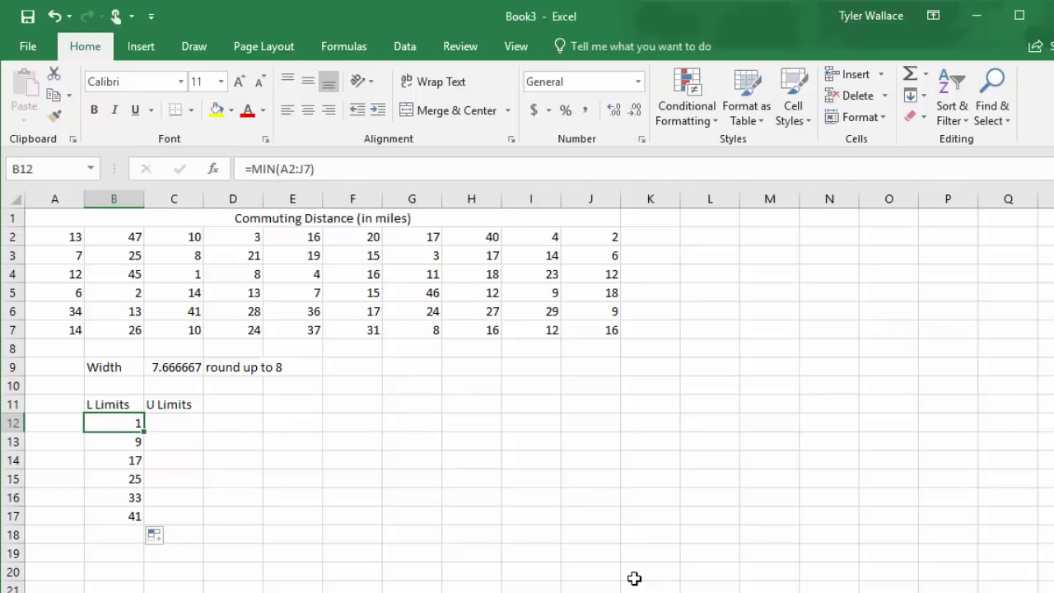
pyautogui.press('Down')
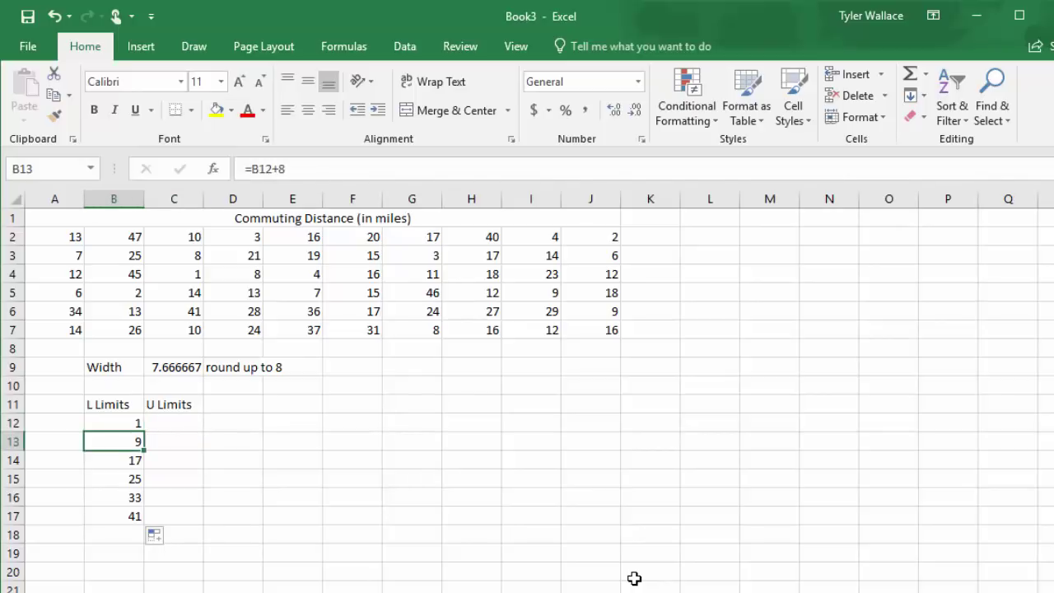
pyautogui.press('Up')
pyautogui.press('Right')
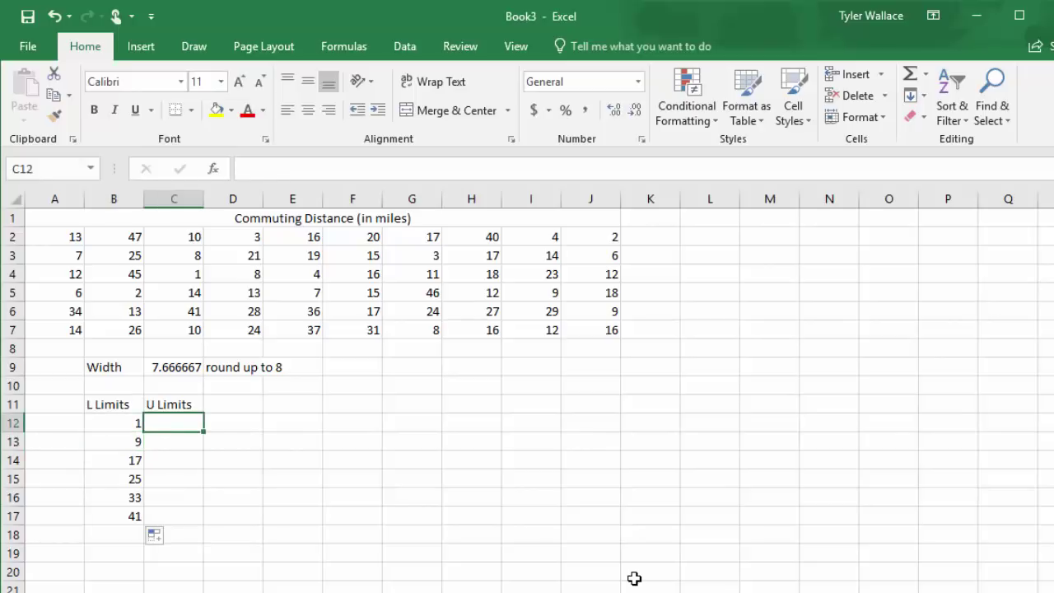
pyautogui.write('8')
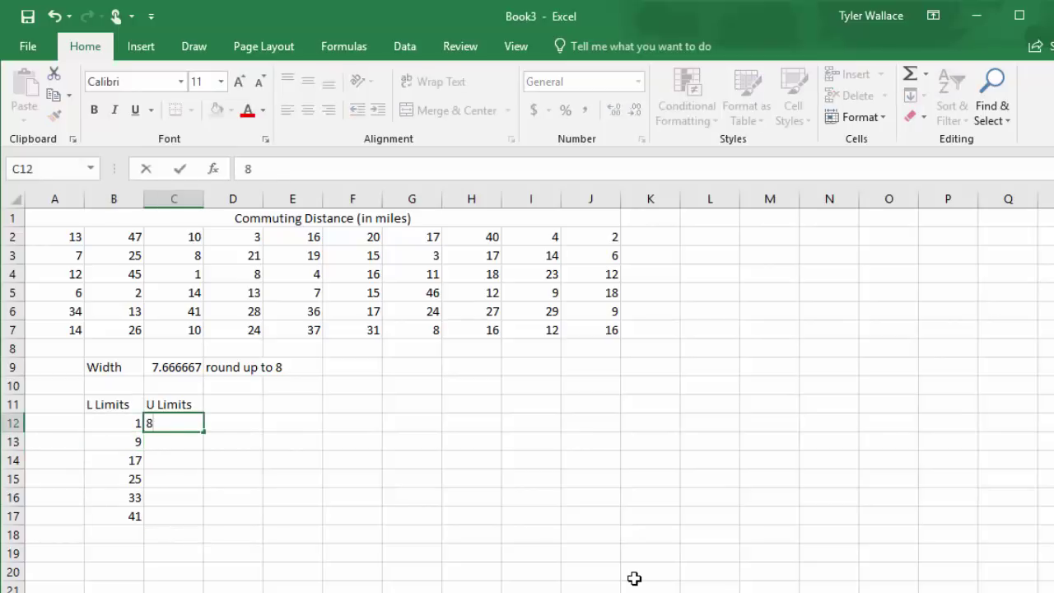
pyautogui.press('Return')
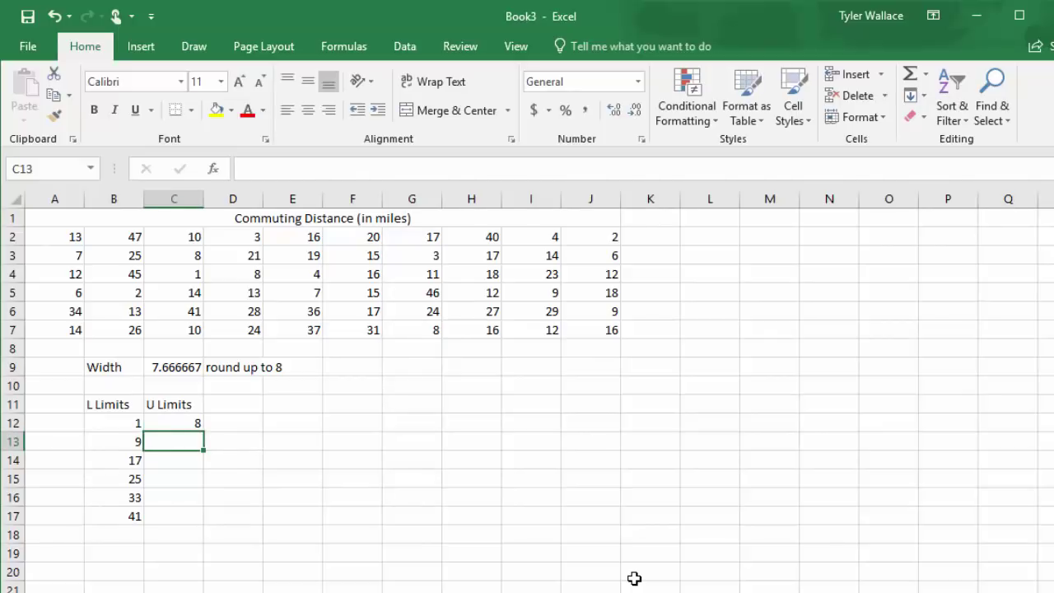
# Fill C13:C17 with =C12+8, giving upper limits 16 through 48.
pyautogui.write('=')
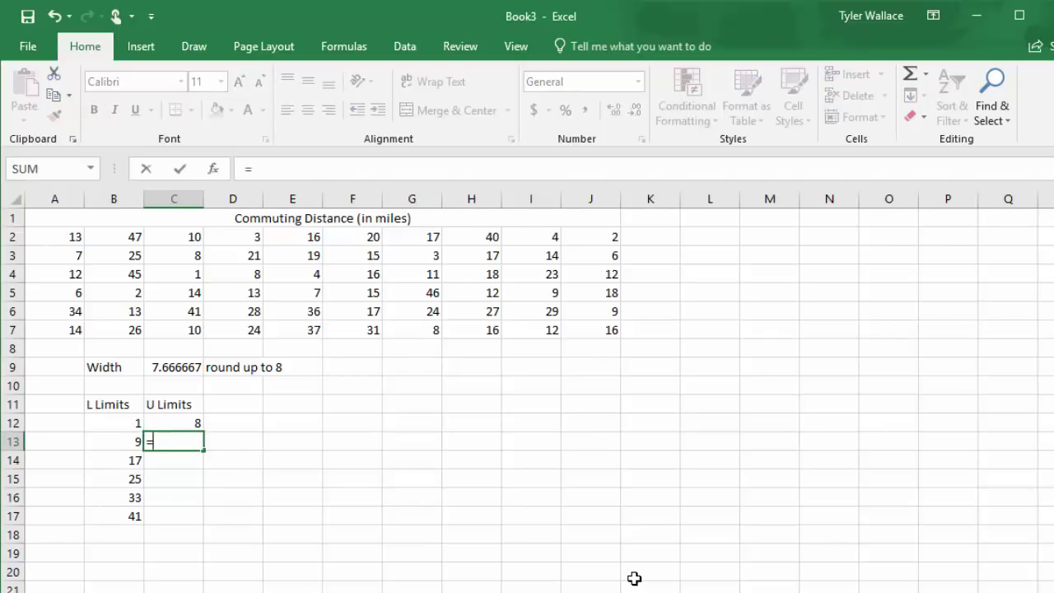
pyautogui.click(174, 420)
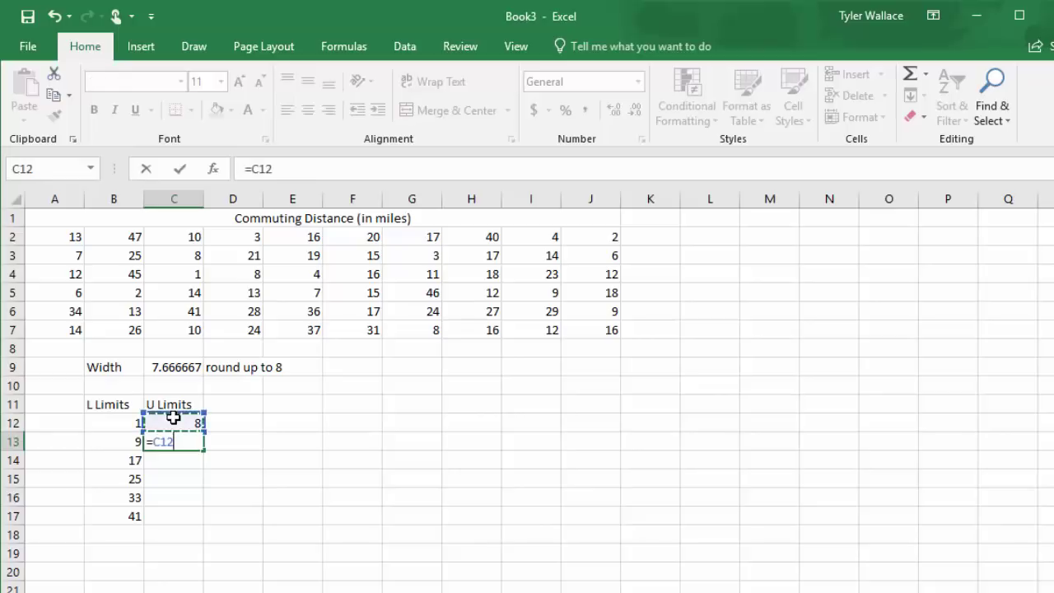
pyautogui.write('+8')
pyautogui.press('Return')
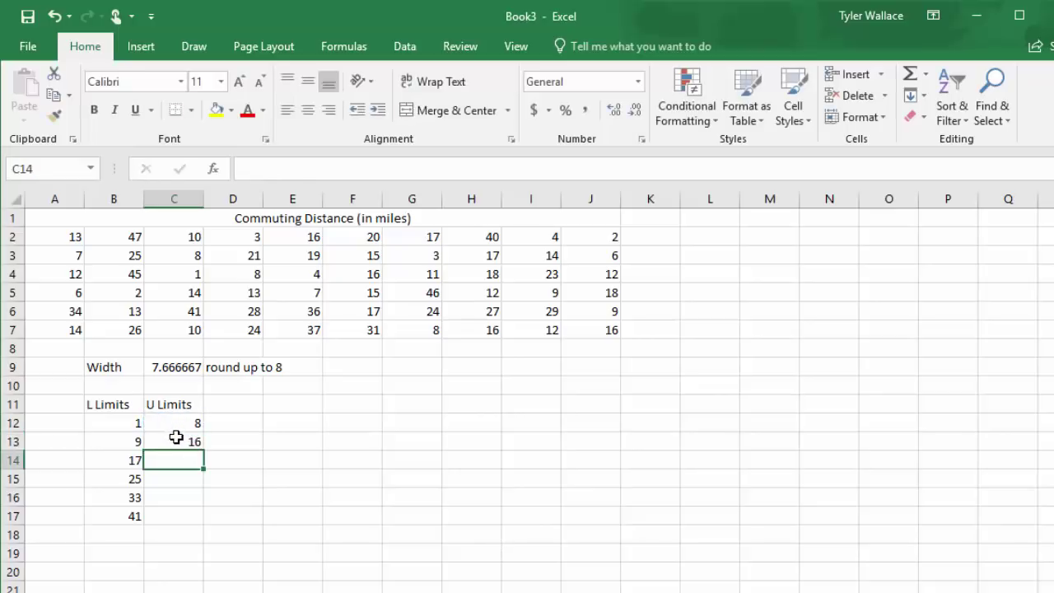
pyautogui.click(175, 439)
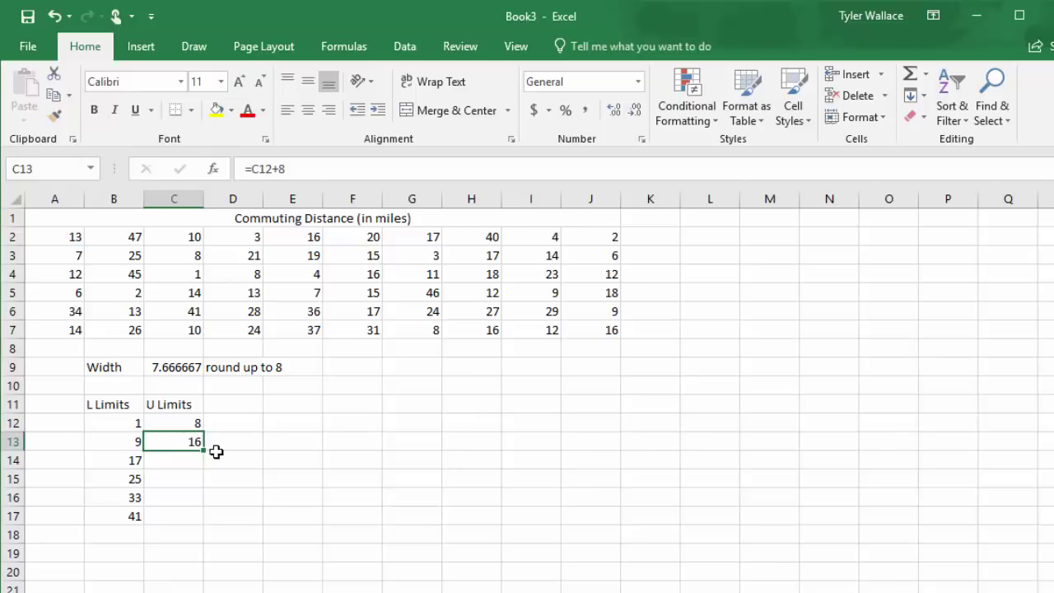
pyautogui.moveTo(204, 450); pyautogui.dragTo(206, 522)
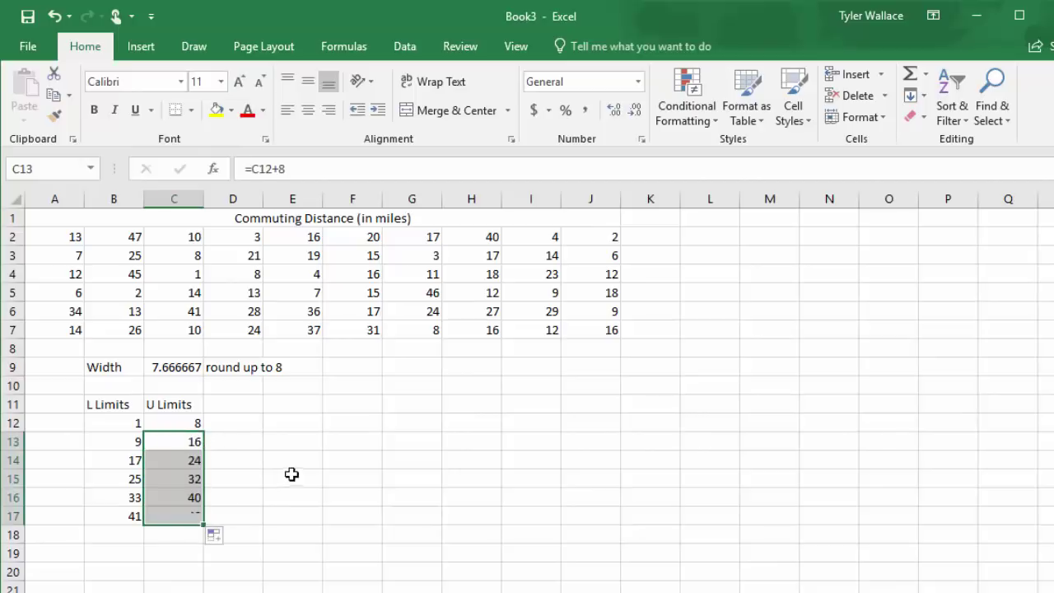
pyautogui.click(232, 403)
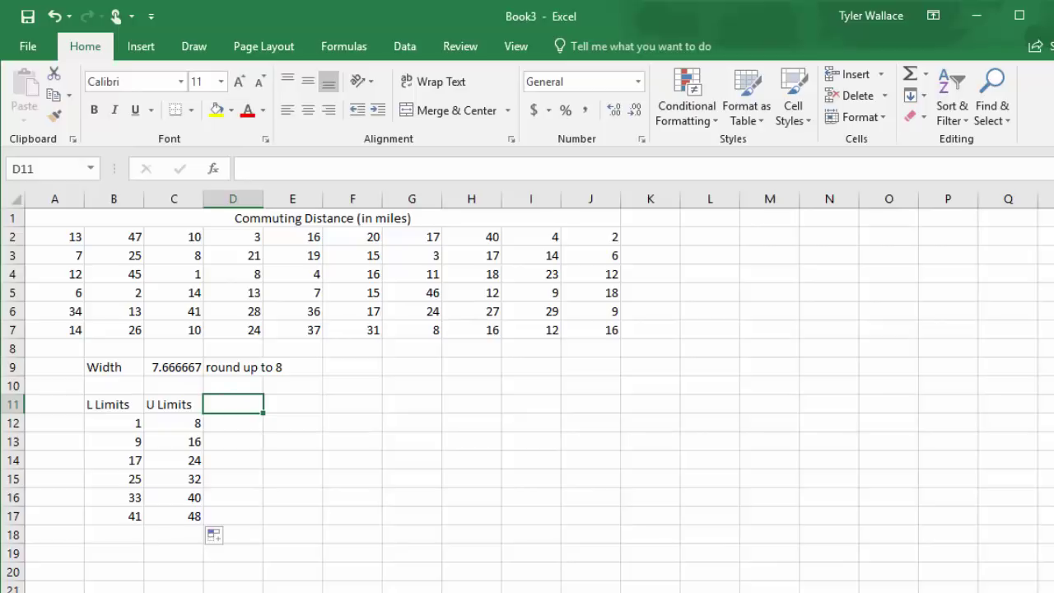
# Add 'L Bound' and 'U Bound' headings in D11 and E11.
pyautogui.write('L Bound')
pyautogui.press('Tab')
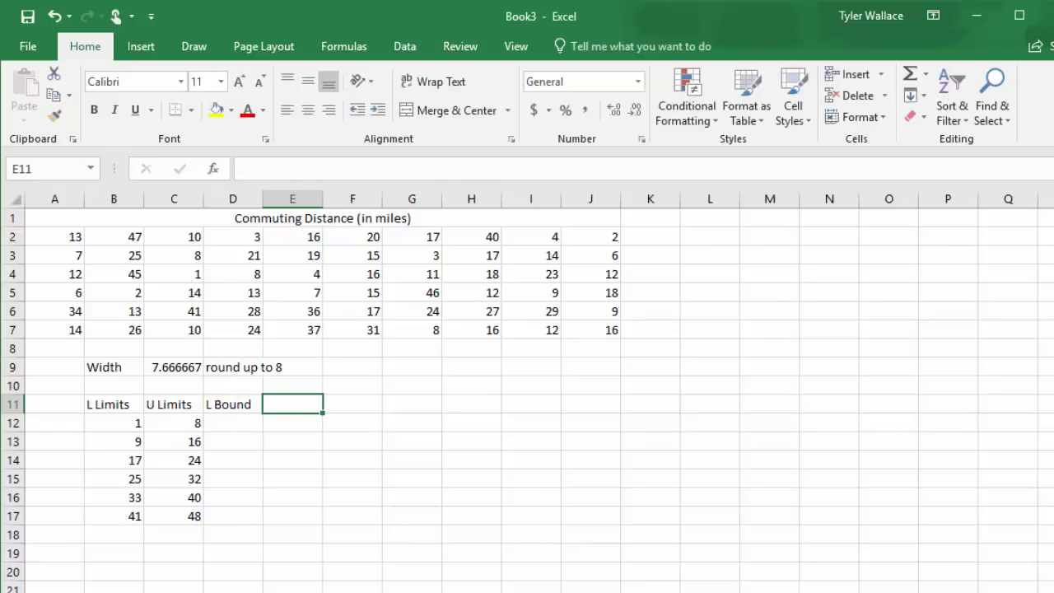
pyautogui.write('U Bound')
pyautogui.press('Return')
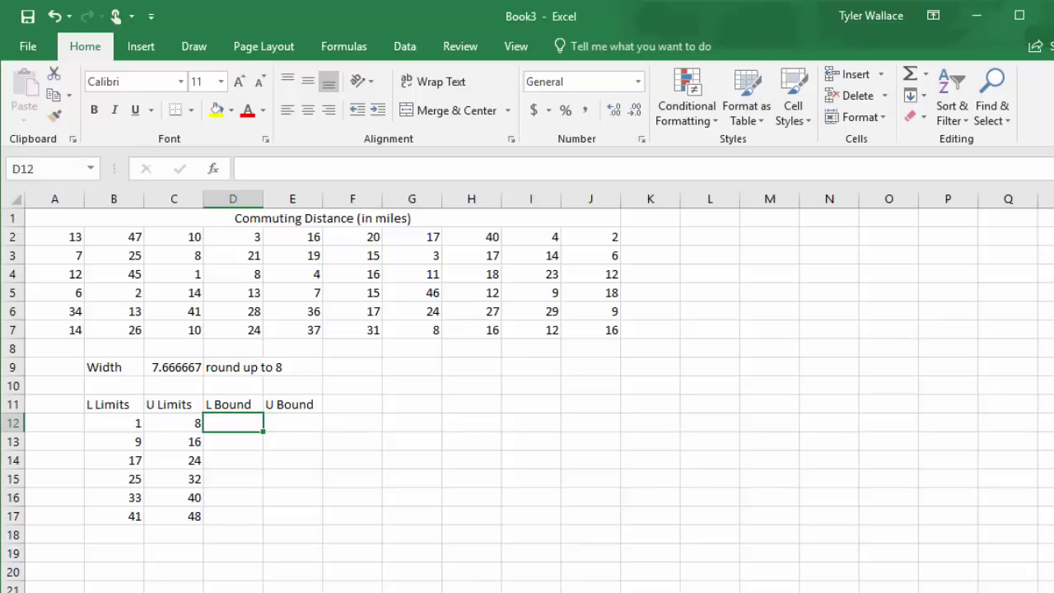
# Fill D12:D17 with =B12-.5, giving lower boundaries 0.5 through 40.5.
pyautogui.write('=')
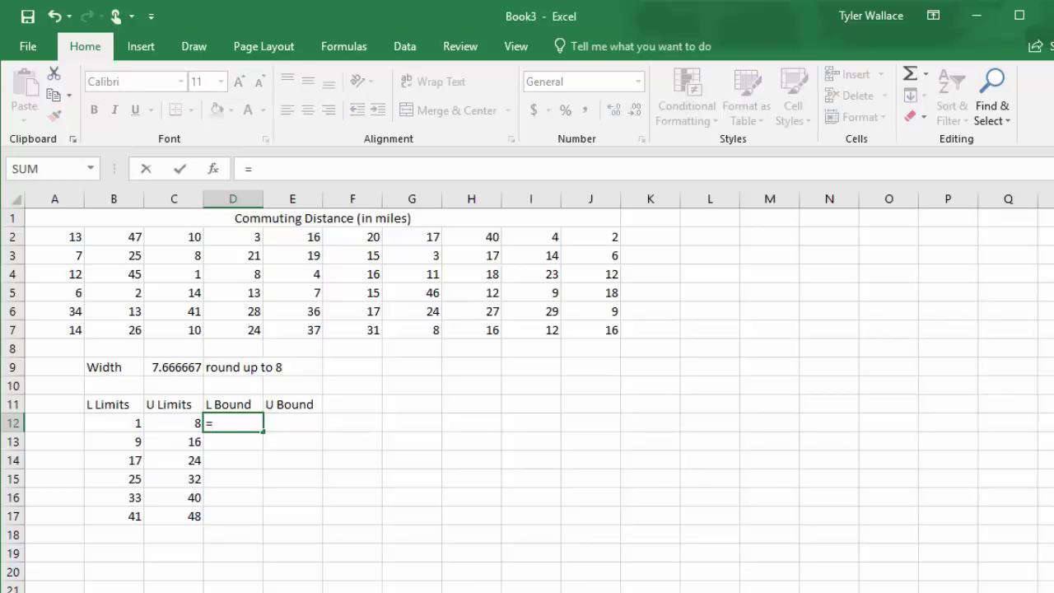
pyautogui.click(128, 423)
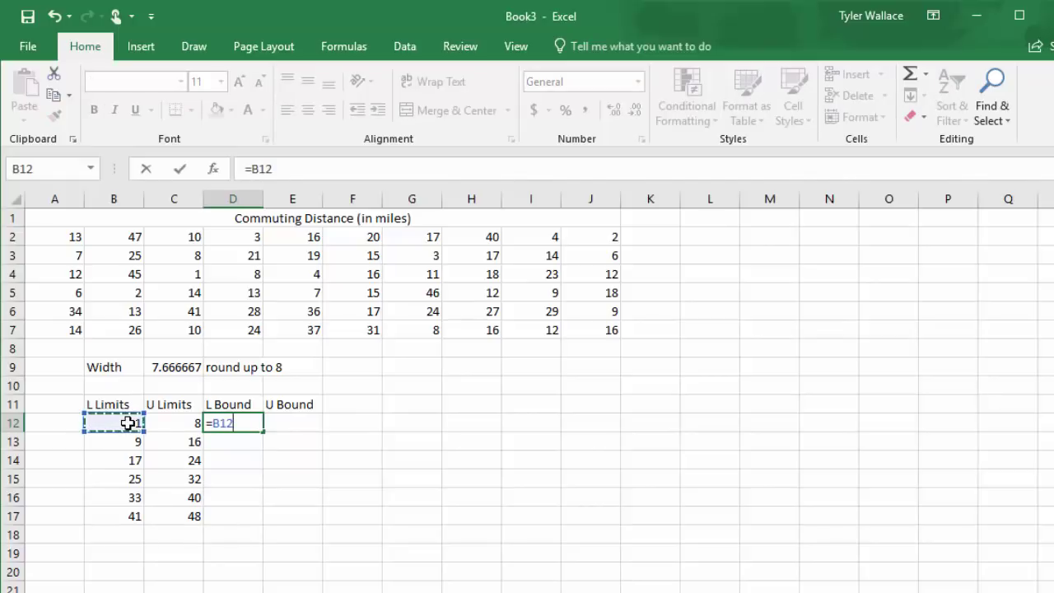
pyautogui.write('-.5')
pyautogui.press('Return')
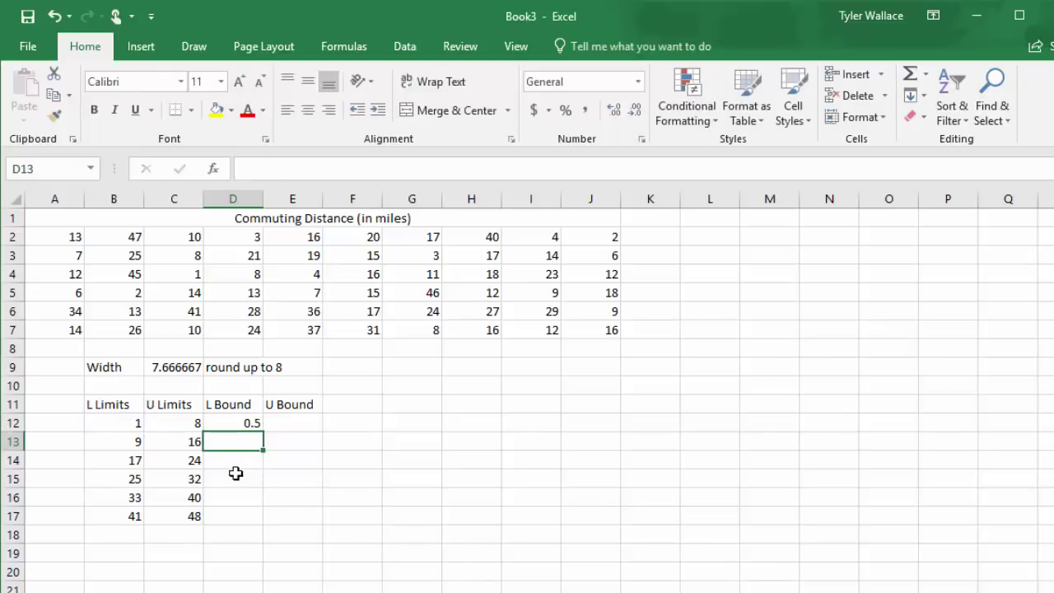
pyautogui.click(237, 422)
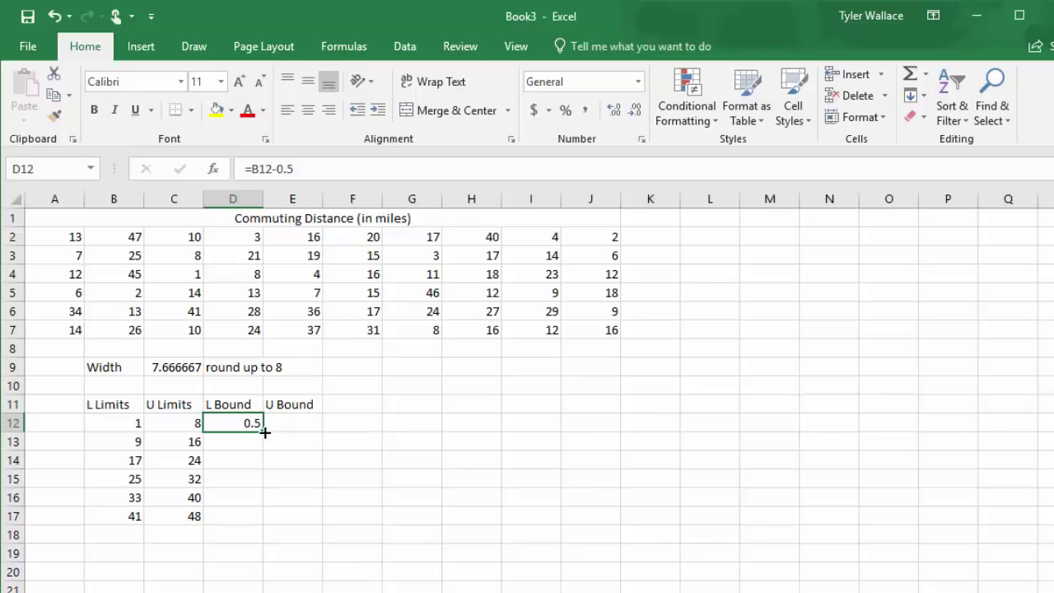
pyautogui.moveTo(265, 442); pyautogui.dragTo(271, 532)
pyautogui.click(291, 424)
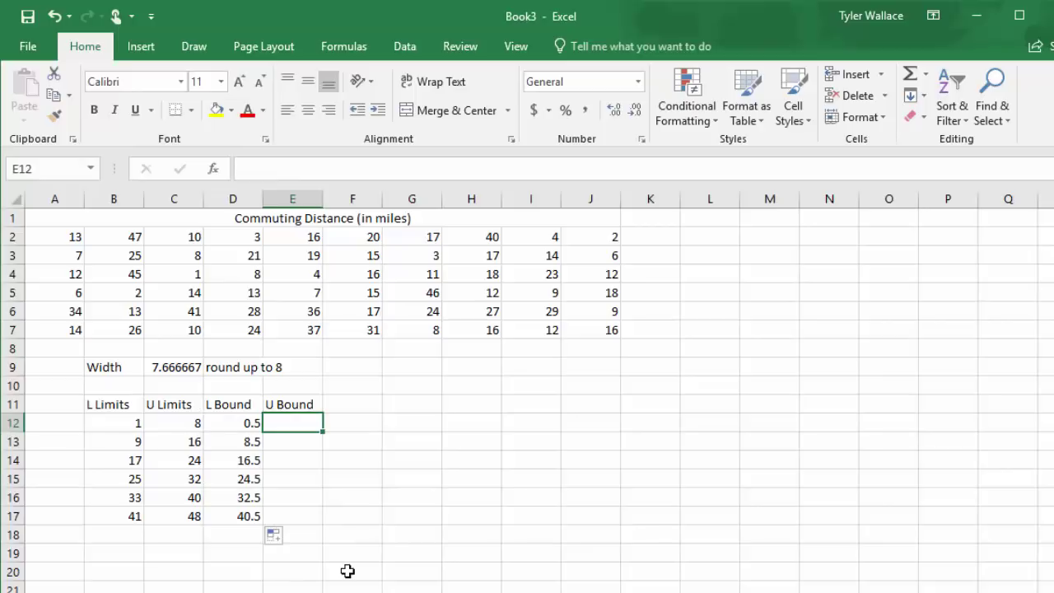
# Fill E12:E17 with =C12+.5, giving upper boundaries 8.5 through 48.5.
pyautogui.write('=')
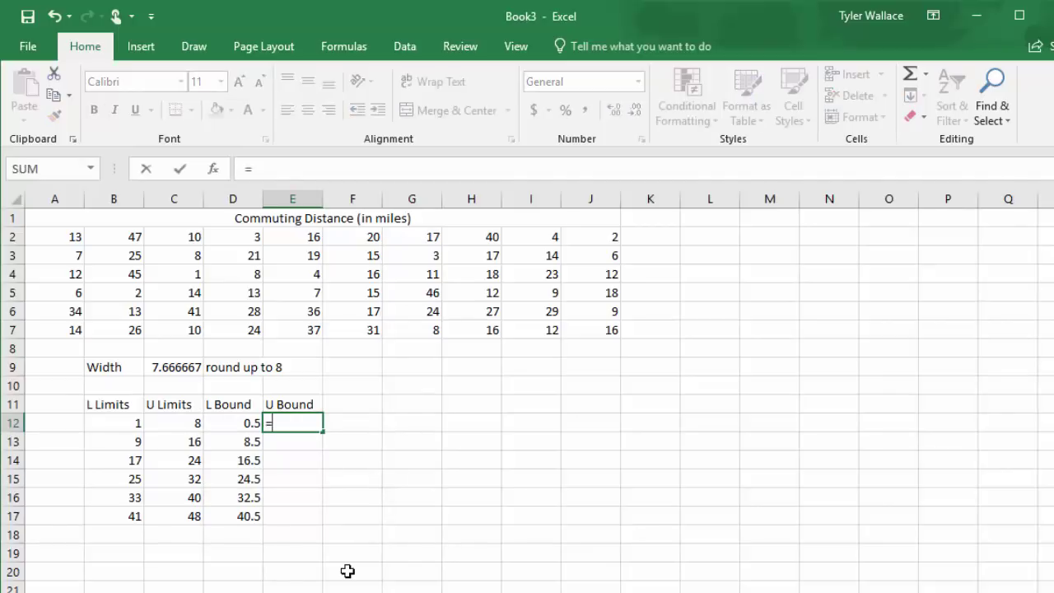
pyautogui.click(189, 426)
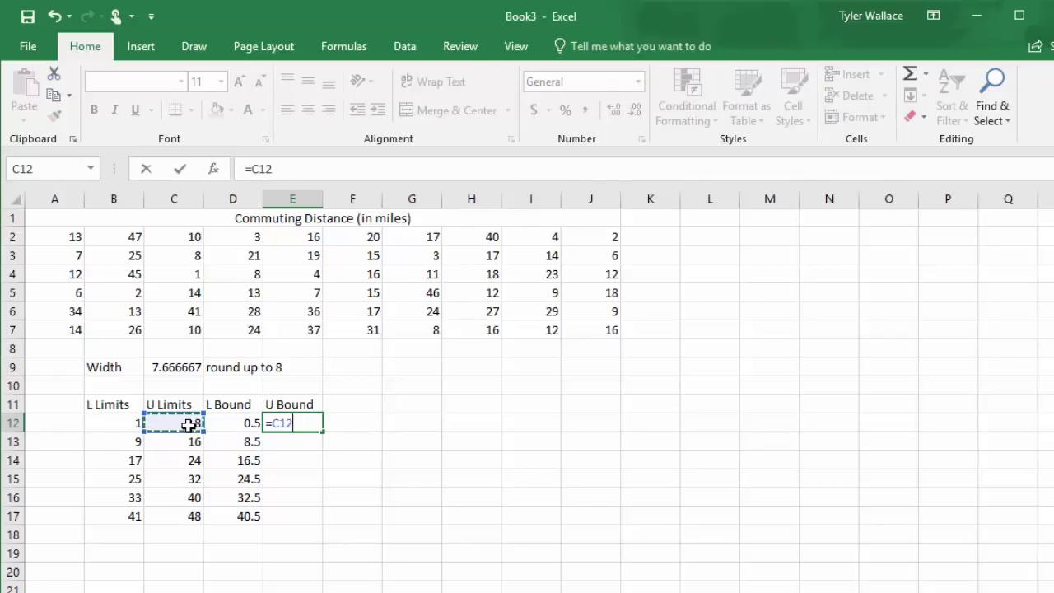
pyautogui.write('+.5')
pyautogui.press('Return')
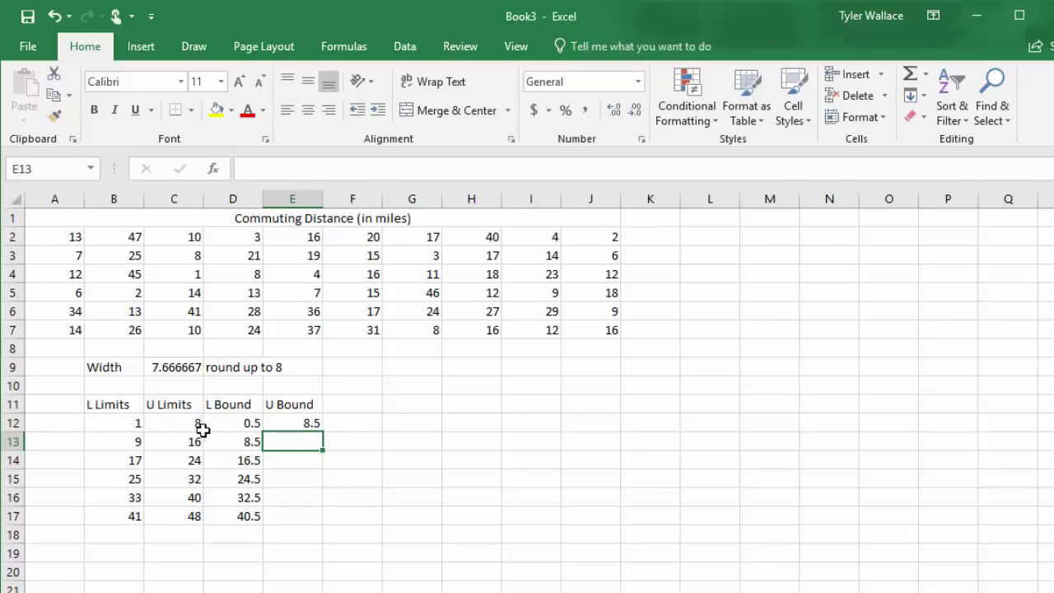
pyautogui.click(311, 424)
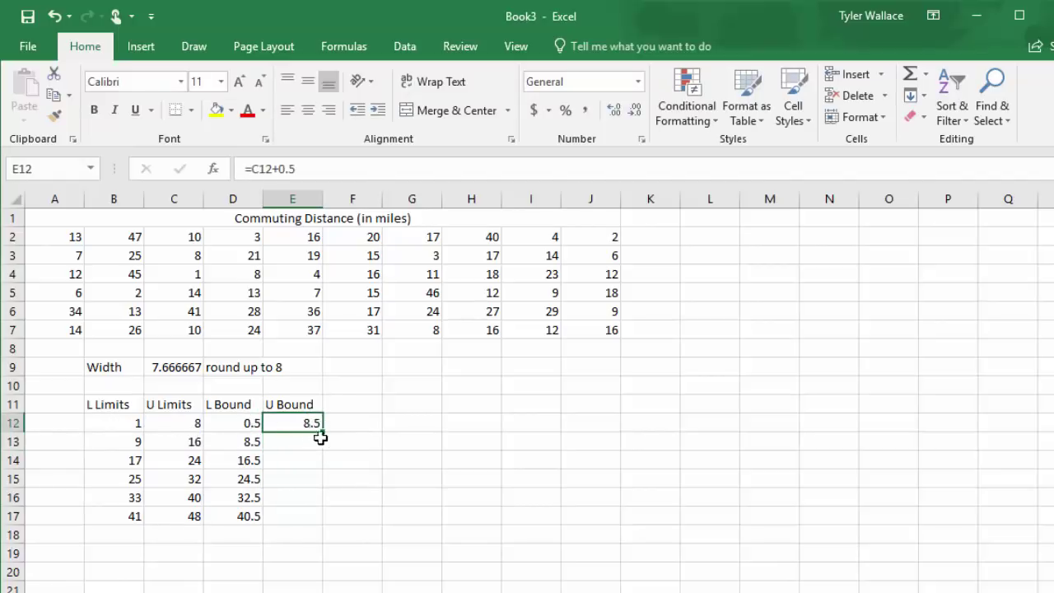
pyautogui.moveTo(328, 437); pyautogui.dragTo(316, 524)
pyautogui.click(407, 457)
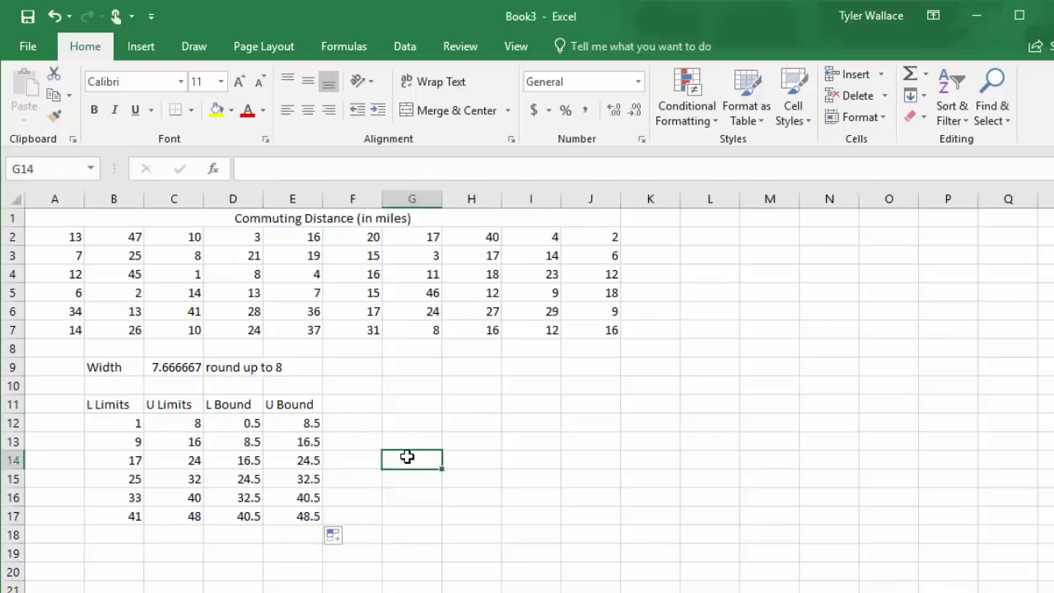
# Enter the heading 'Freq' in F11 next to U Bound.
pyautogui.click(350, 405)
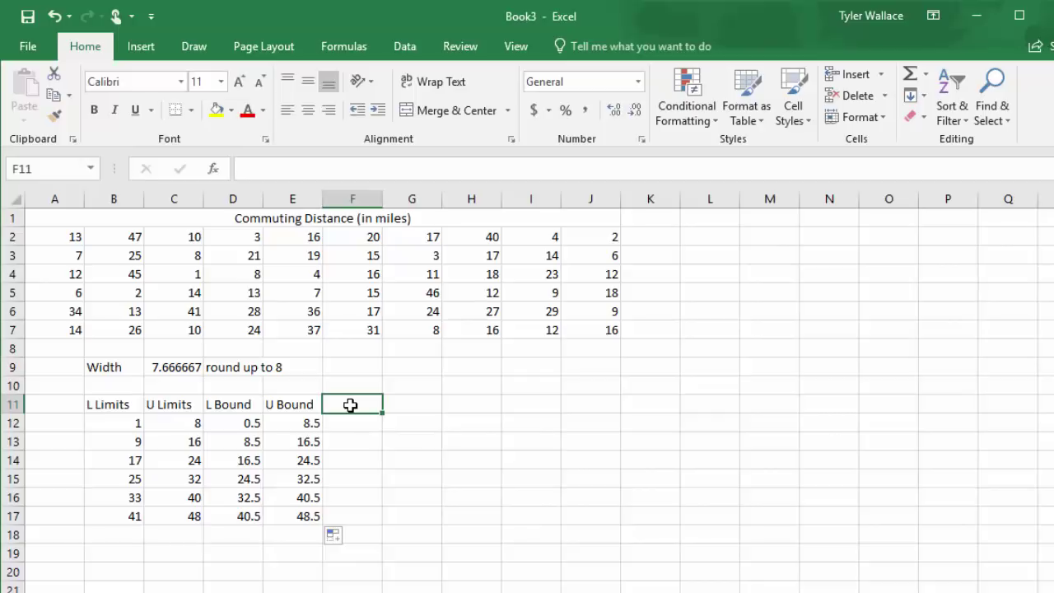
pyautogui.write('Freq')
pyautogui.press('Return')
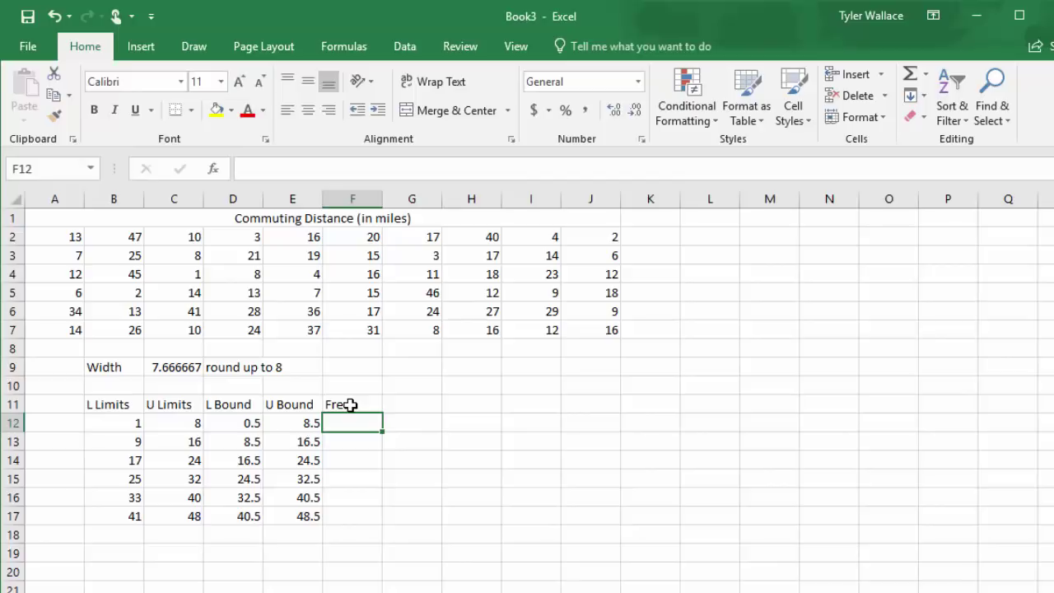
pyautogui.click(492, 454)
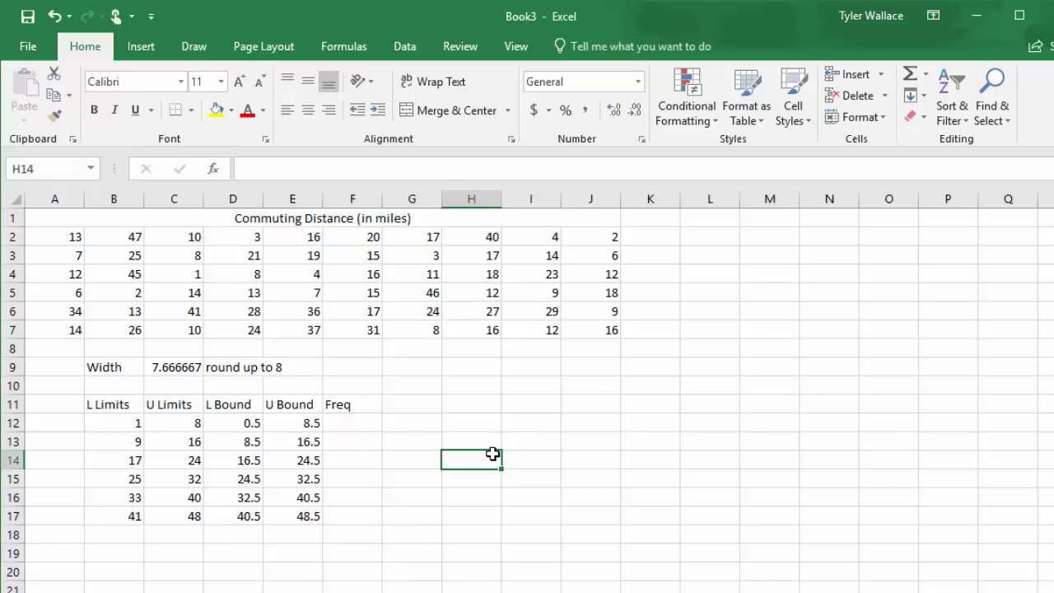
pyautogui.click(437, 474)
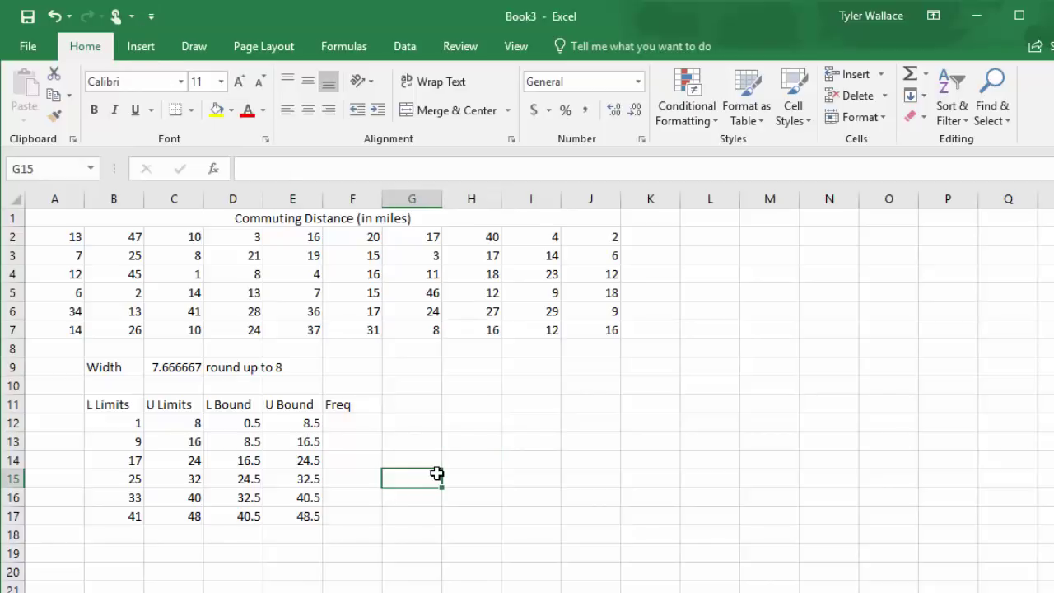
# Enable the Analysis ToolPak add-in through Excel Options > Add-ins.
pyautogui.click(27, 49)
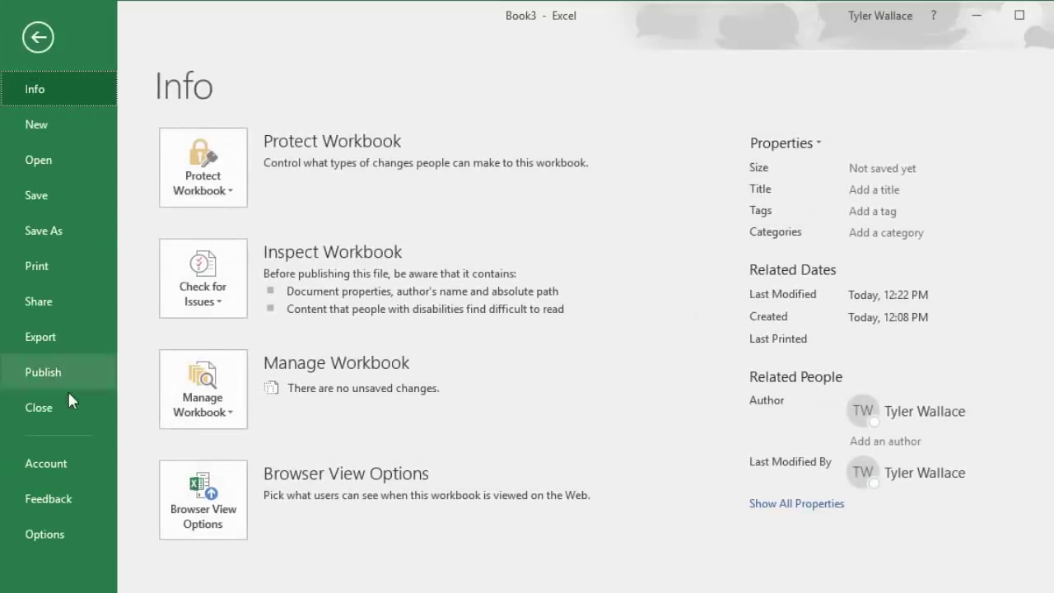
pyautogui.click(63, 541)
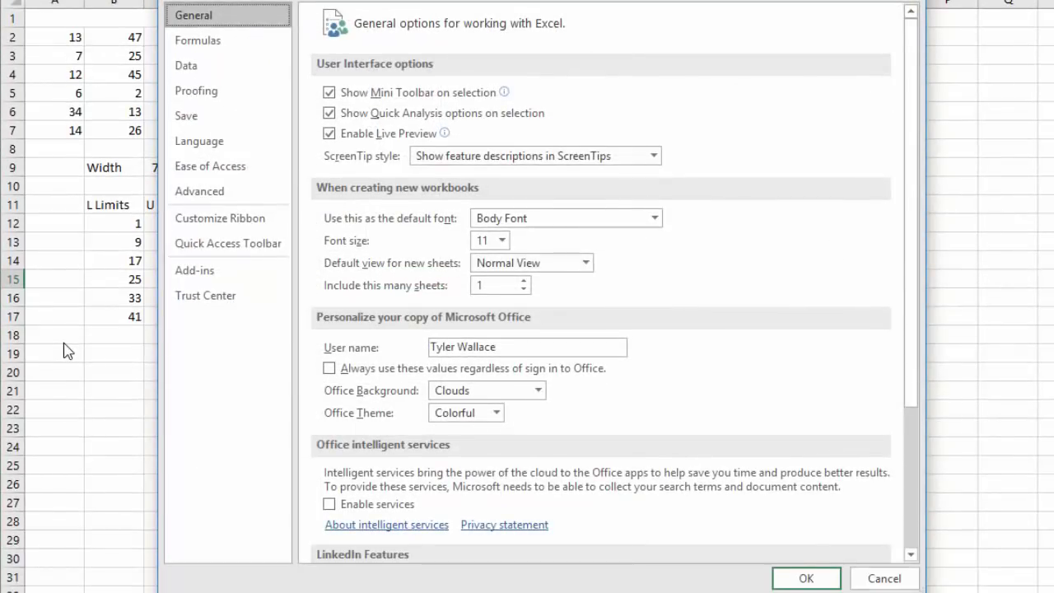
pyautogui.click(231, 277)
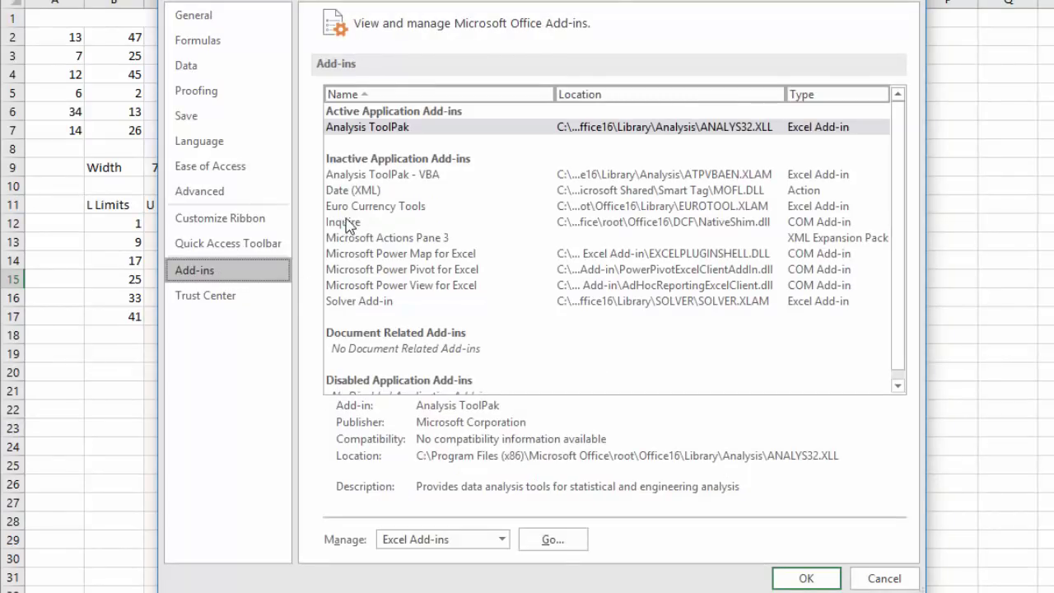
pyautogui.click(366, 132)
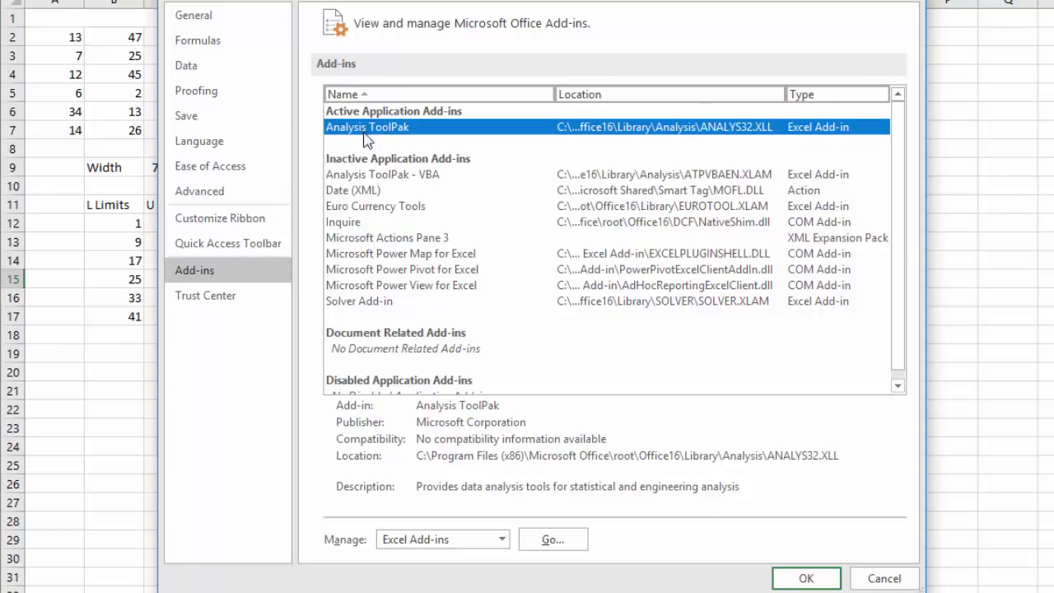
pyautogui.click(537, 544)
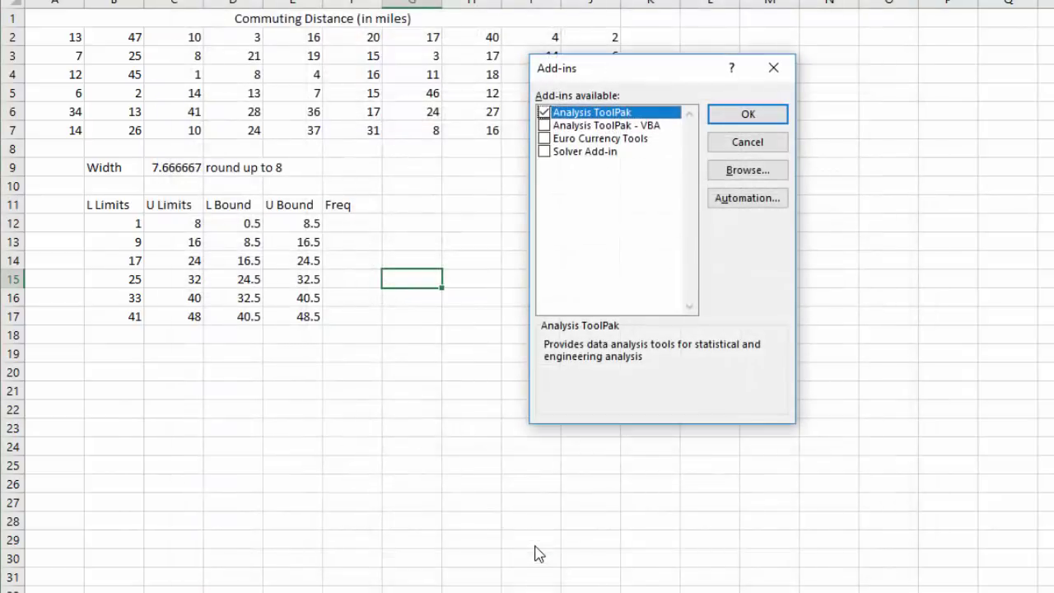
pyautogui.click(544, 112)
pyautogui.click(746, 115)
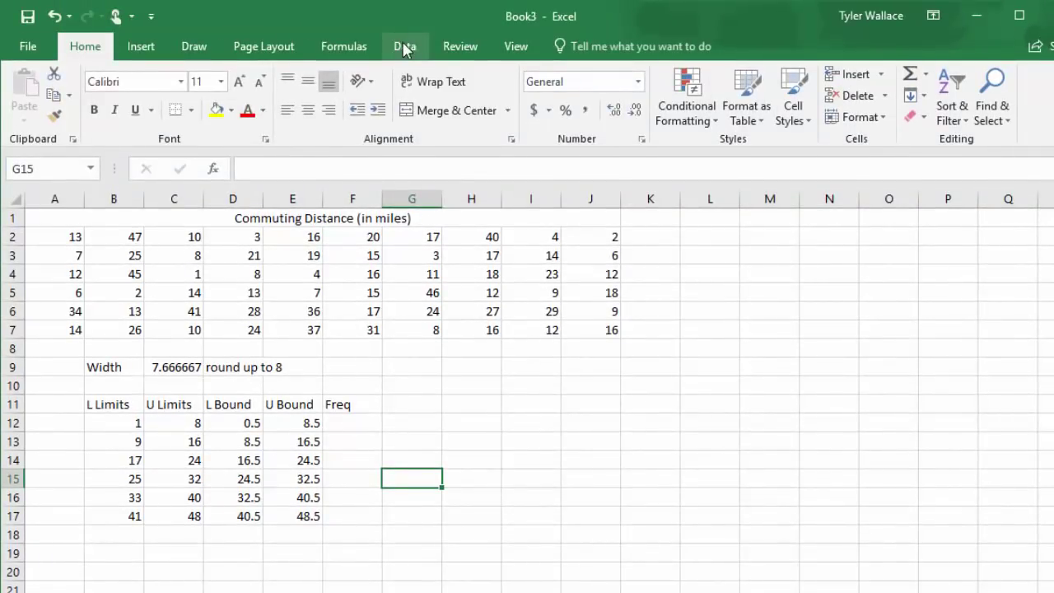
# Launch Data Analysis from the Data tab and select the Histogram tool.
pyautogui.click(405, 48)
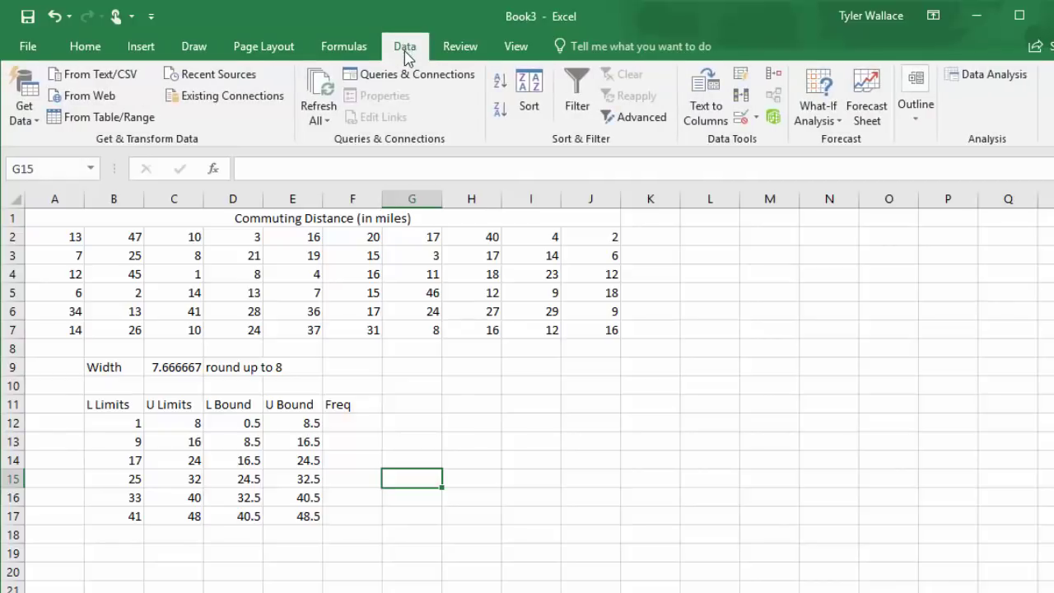
pyautogui.click(985, 77)
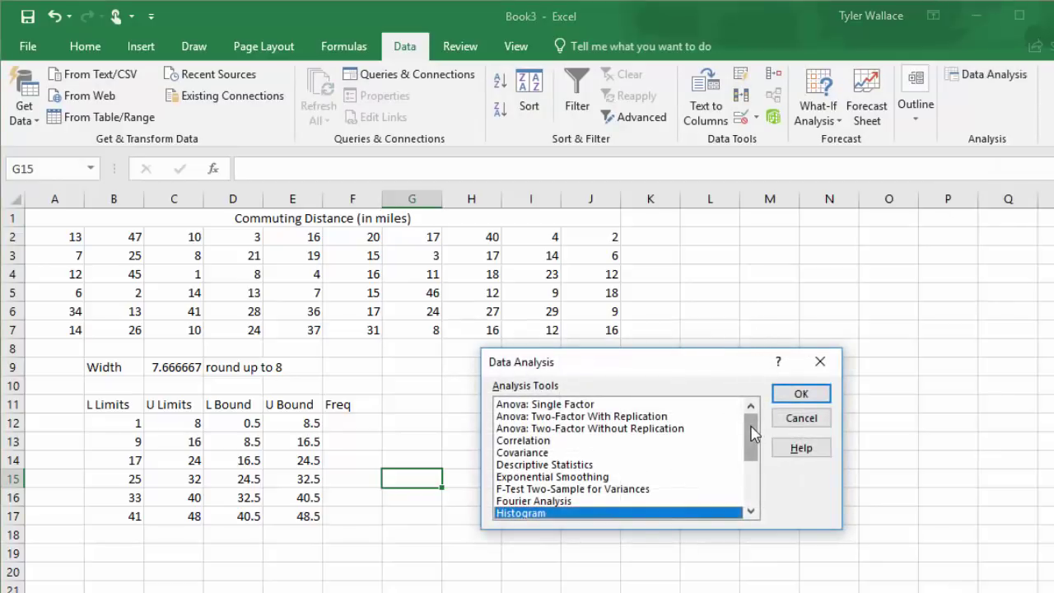
pyautogui.moveTo(752, 434); pyautogui.dragTo(753, 457)
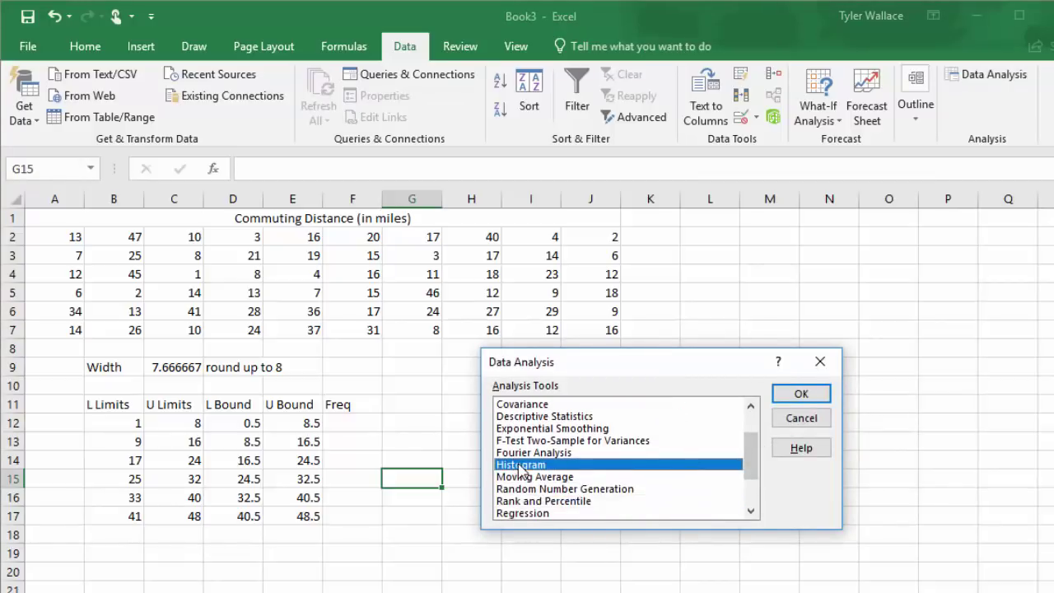
pyautogui.click(800, 396)
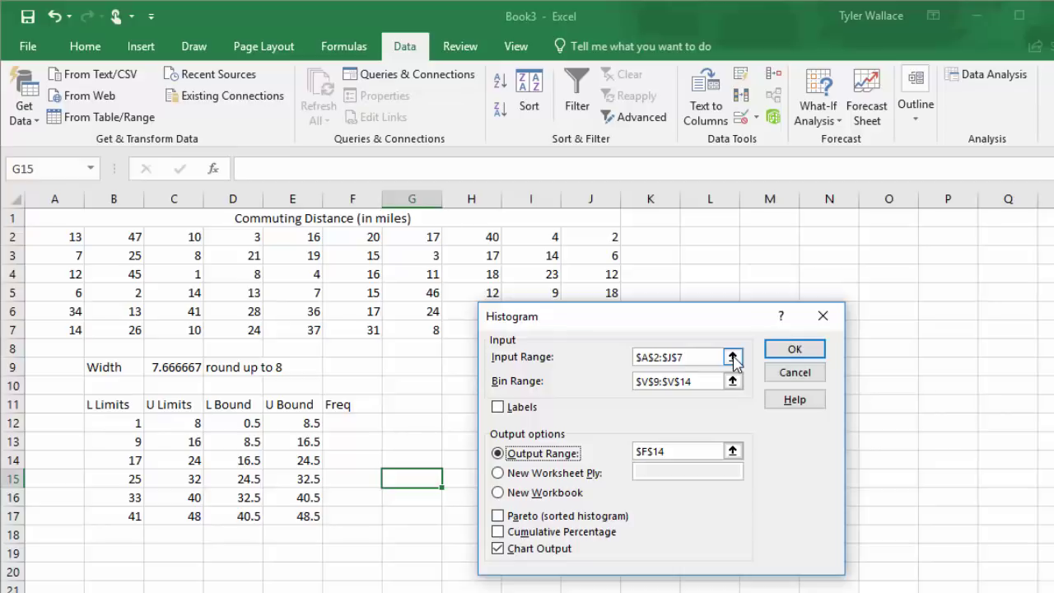
# Set the Histogram input range to A2:J7, bin range to C12:C17 and output to B19.
pyautogui.click(732, 357)
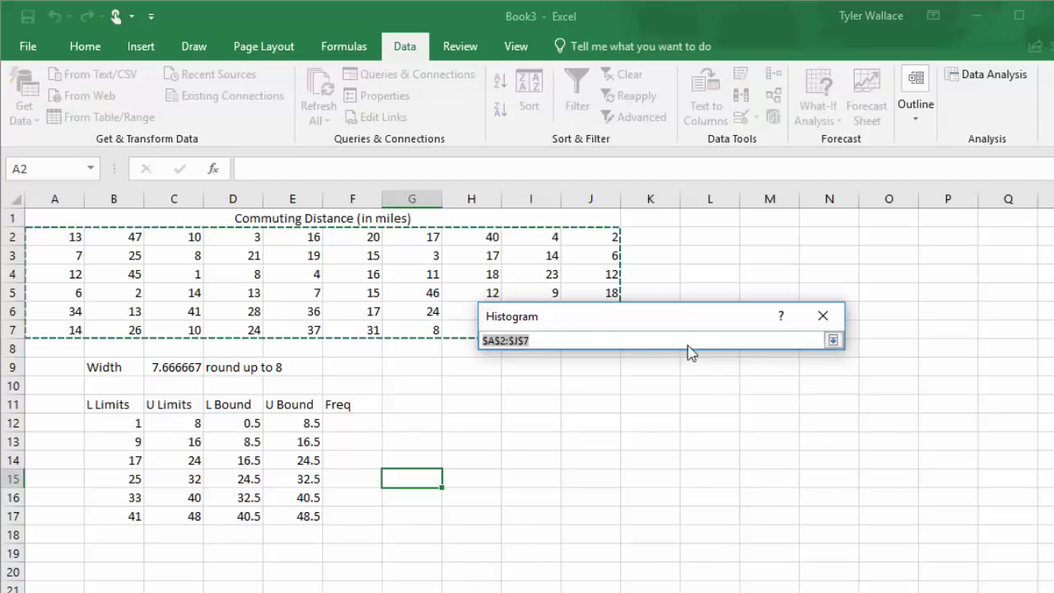
pyautogui.moveTo(69, 246); pyautogui.dragTo(605, 331)
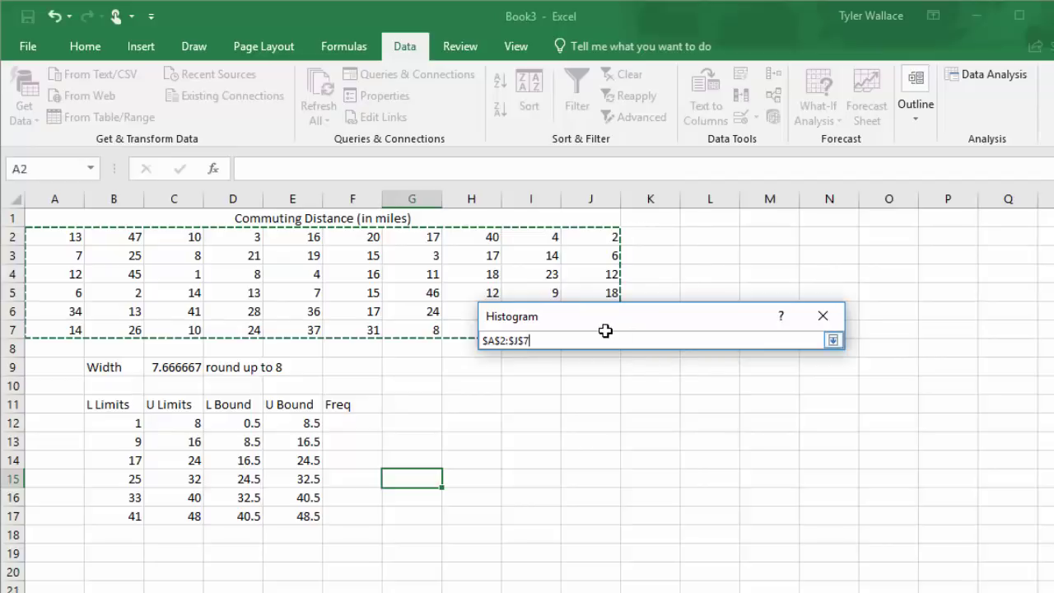
pyautogui.click(834, 341)
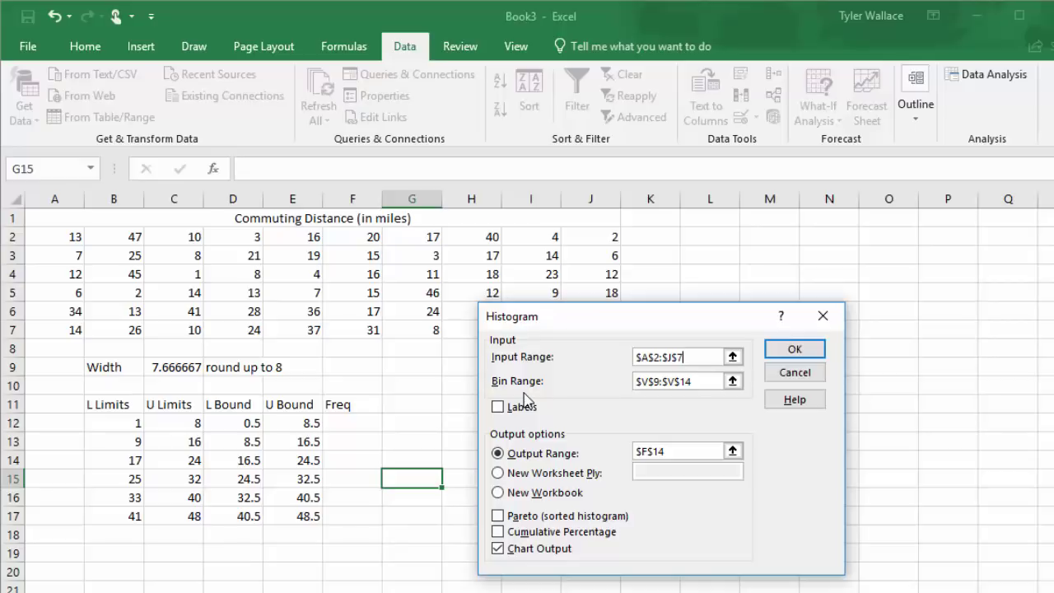
pyautogui.click(733, 381)
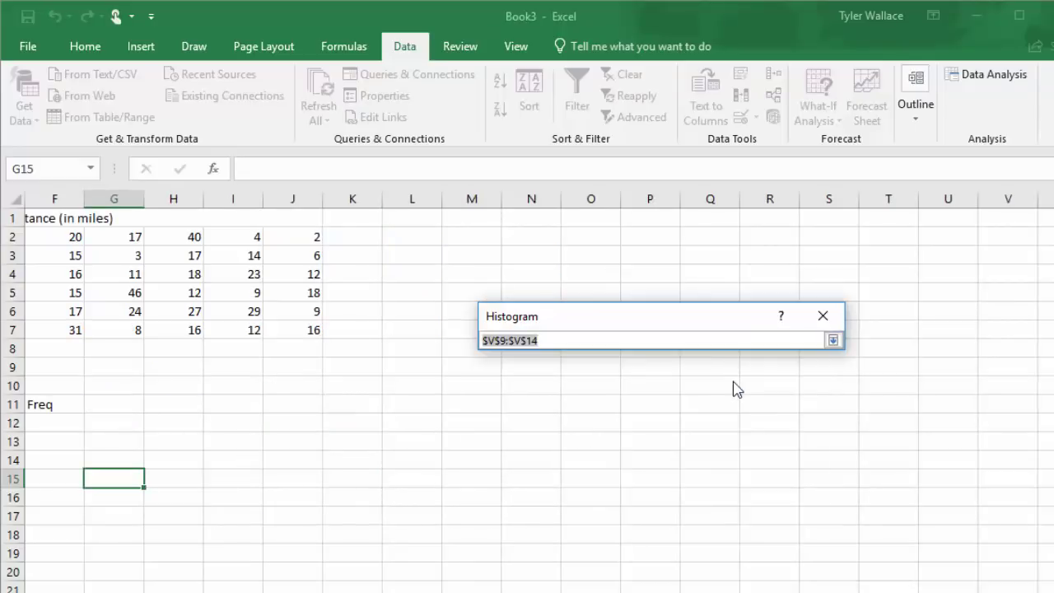
pyautogui.hscroll(-5, 288, 560)
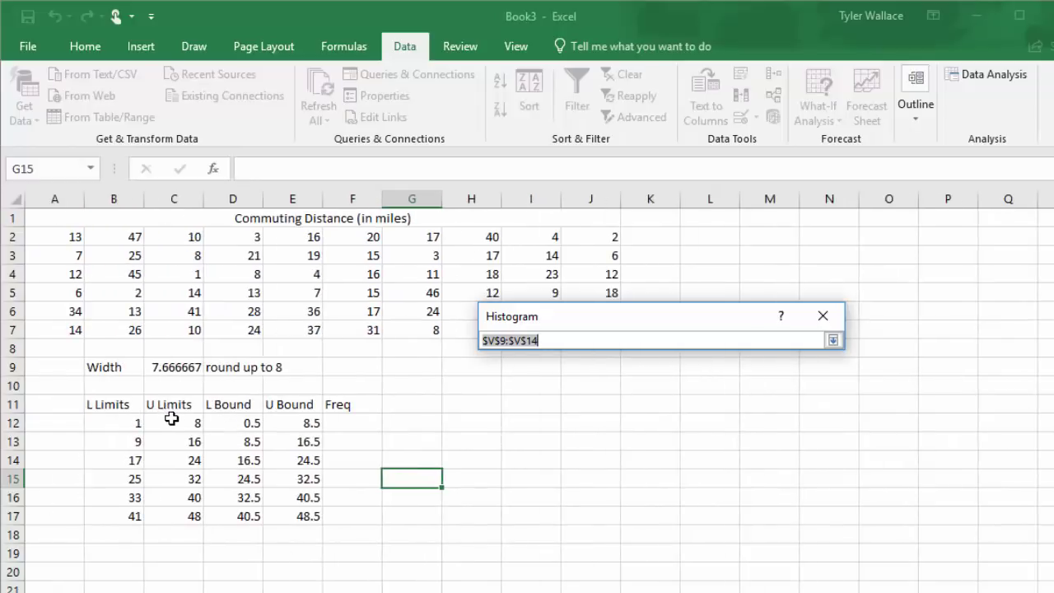
pyautogui.moveTo(169, 419); pyautogui.dragTo(180, 518)
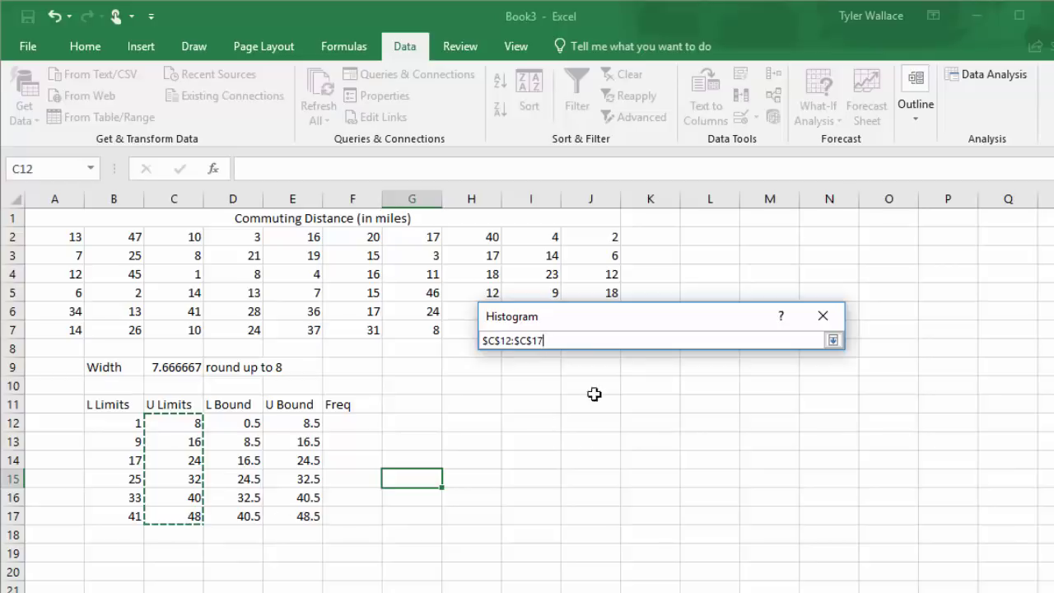
pyautogui.click(833, 340)
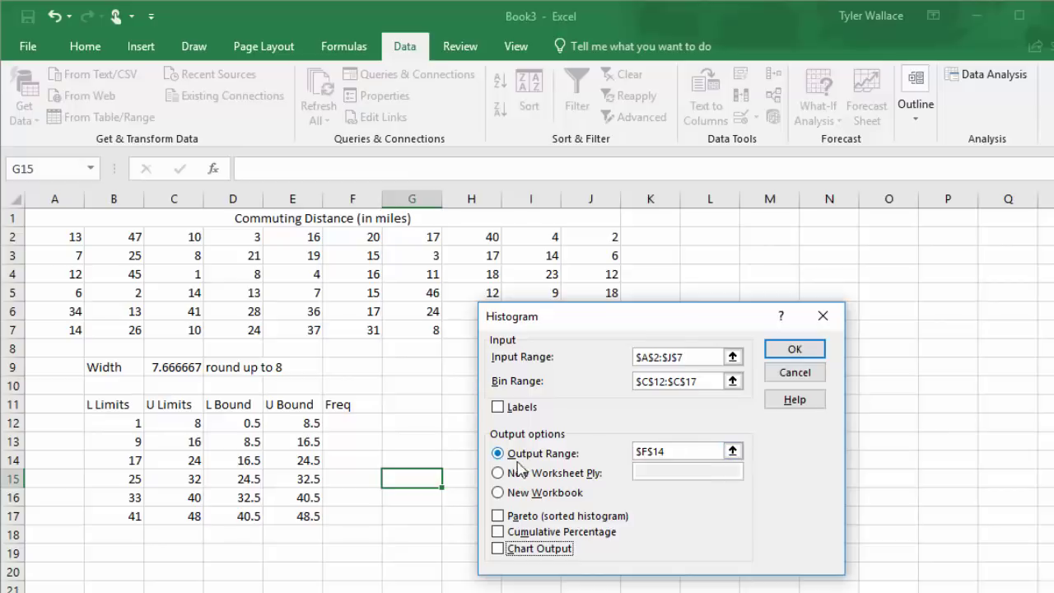
pyautogui.click(732, 451)
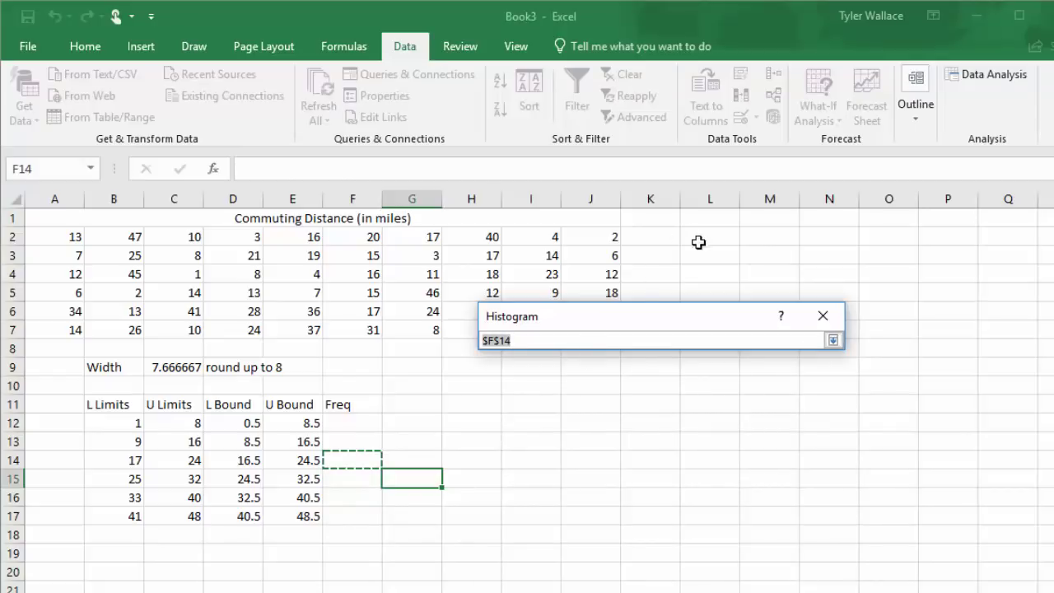
pyautogui.click(118, 553)
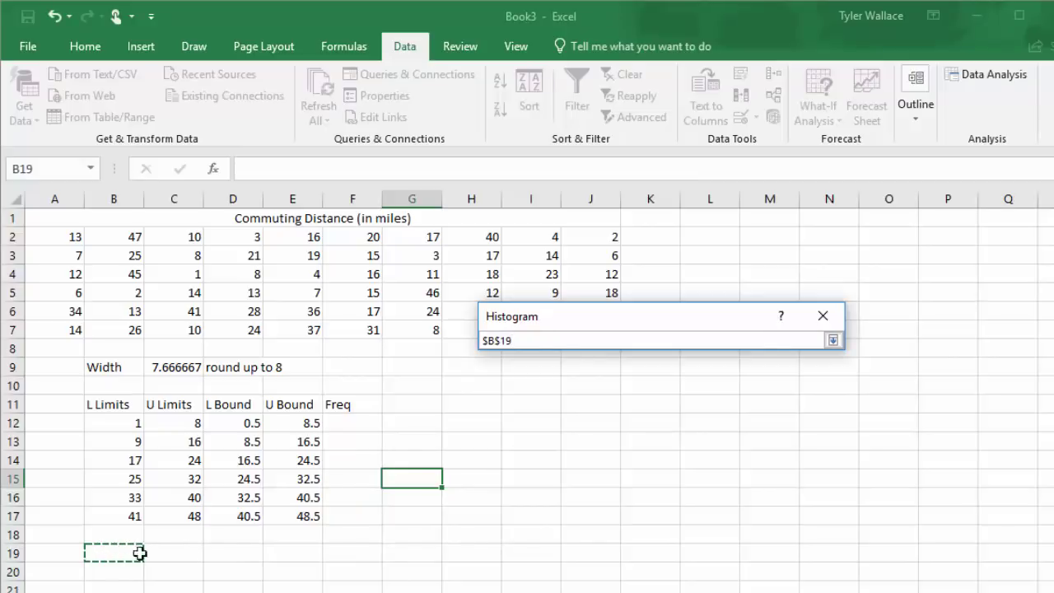
pyautogui.click(834, 340)
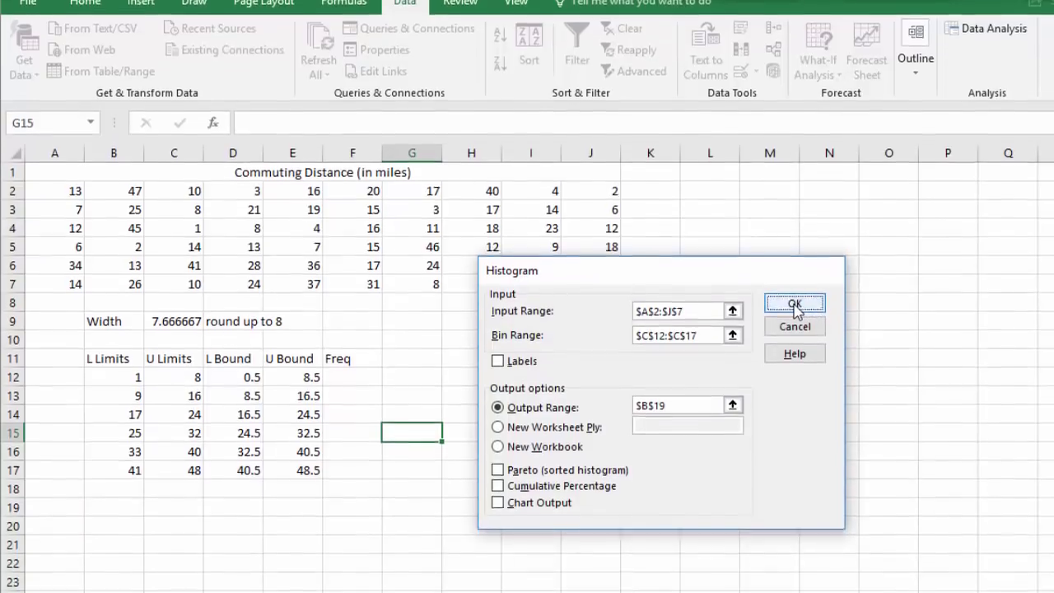
# Run the Histogram analysis to generate the Bin/Frequency table at B19.
pyautogui.click(795, 350)
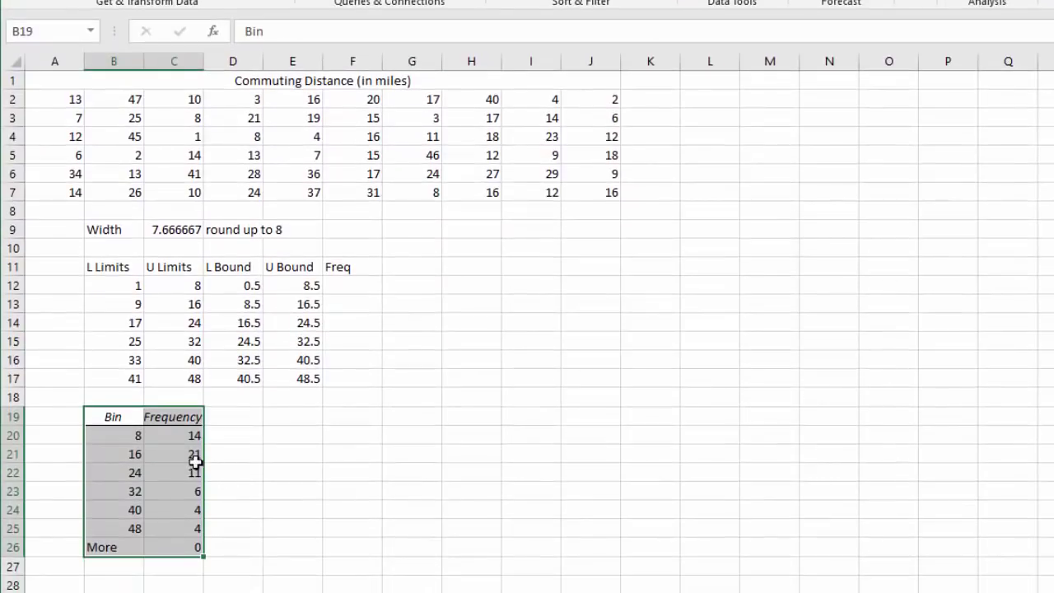
pyautogui.click(194, 462)
pyautogui.click(96, 433)
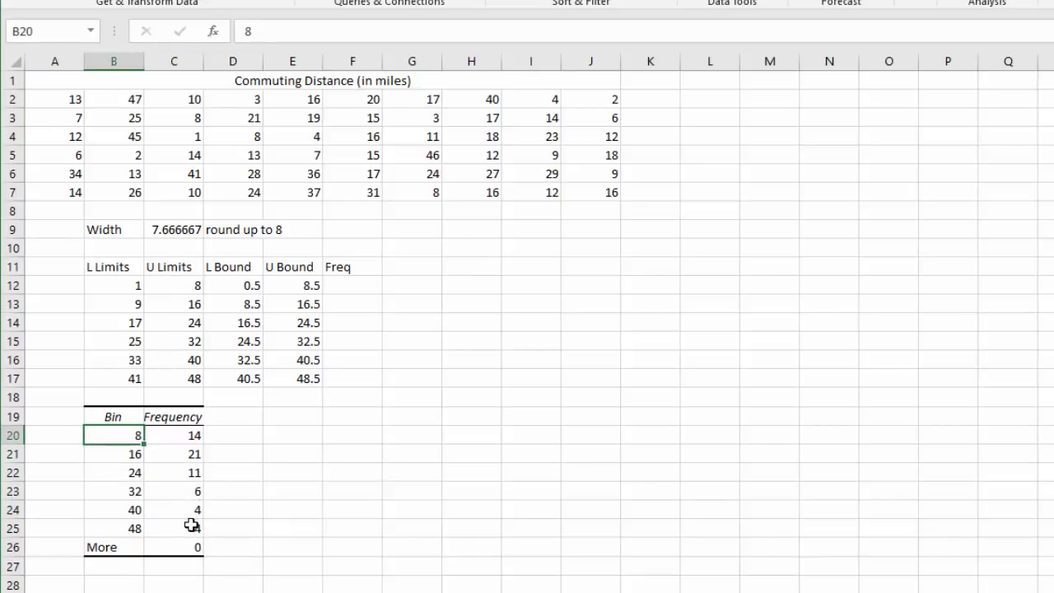
# Enter frequencies 14, 21, 11, 6, 4, 4 into F12:F17 under Freq.
pyautogui.click(348, 287)
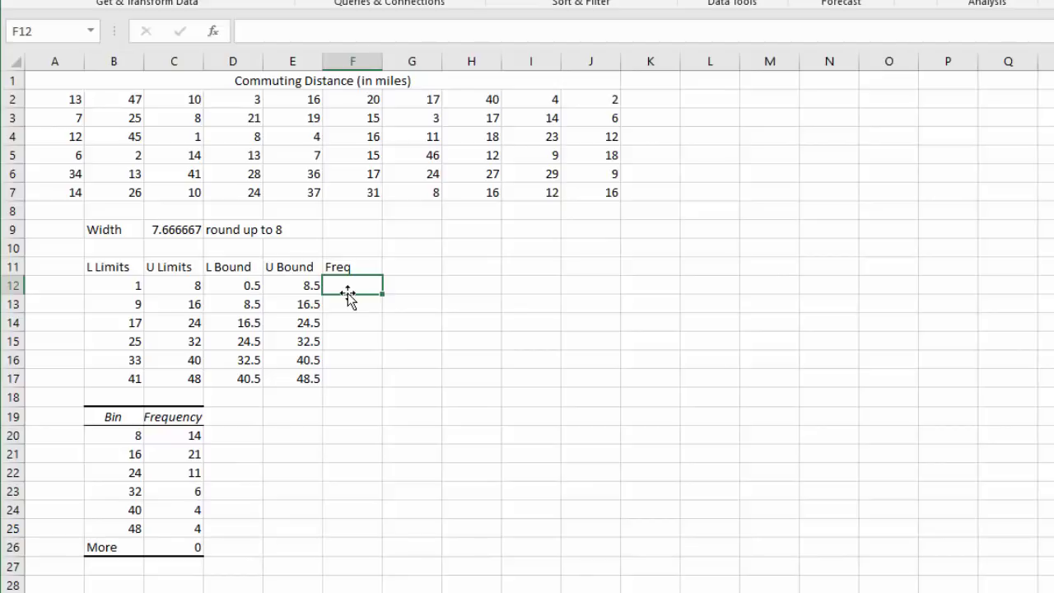
pyautogui.write('14')
pyautogui.press('Return')
pyautogui.write('21')
pyautogui.press('Return')
pyautogui.write('11')
pyautogui.press('Return')
pyautogui.write('6')
pyautogui.press('Return')
pyautogui.write('4')
pyautogui.press('Return')
pyautogui.write('4')
pyautogui.press('Return')
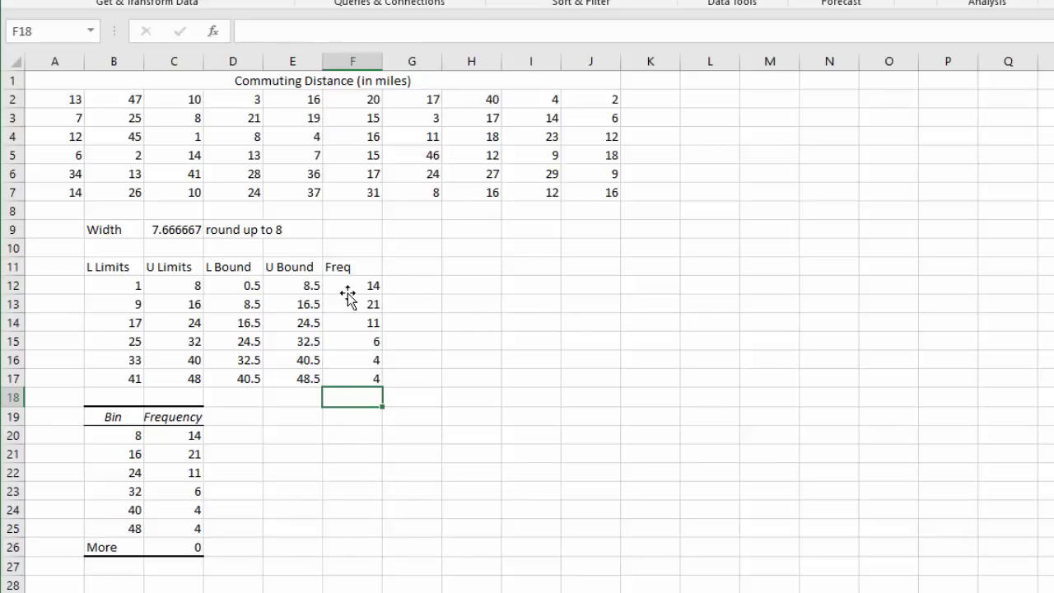
# Check the output's More bin count of 0, then move to the header cell after Freq.
pyautogui.click(102, 567)
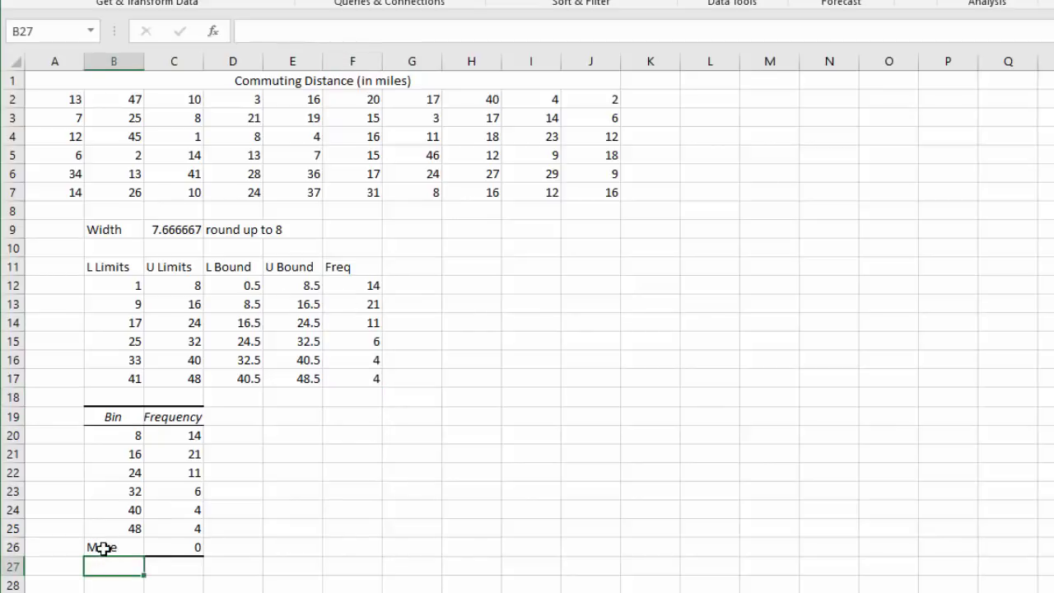
pyautogui.click(102, 547)
pyautogui.click(176, 546)
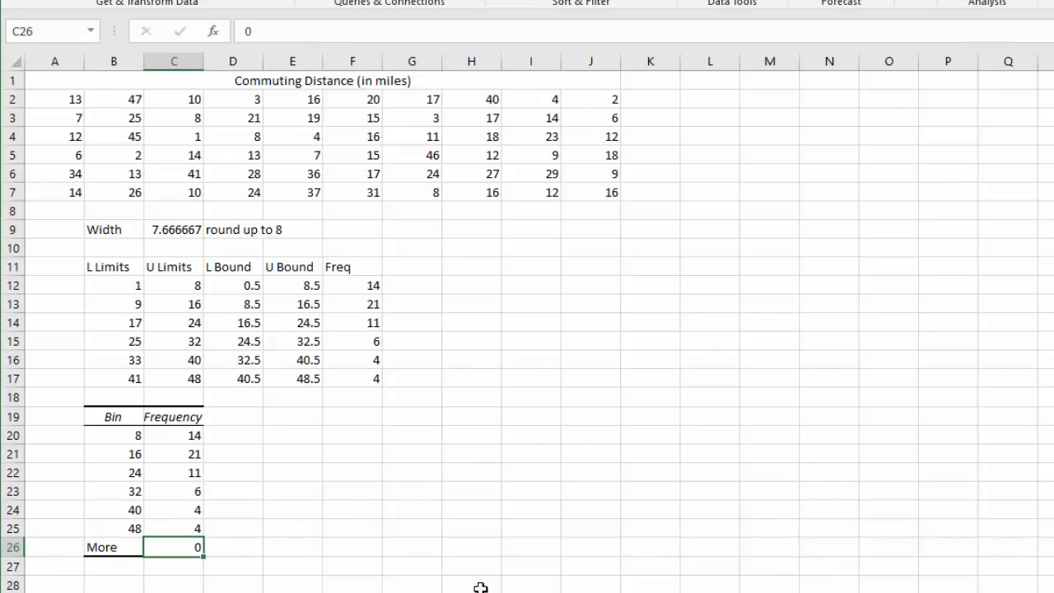
pyautogui.press('Right')
pyautogui.press('Right')
pyautogui.press('Right')
pyautogui.press('Right')
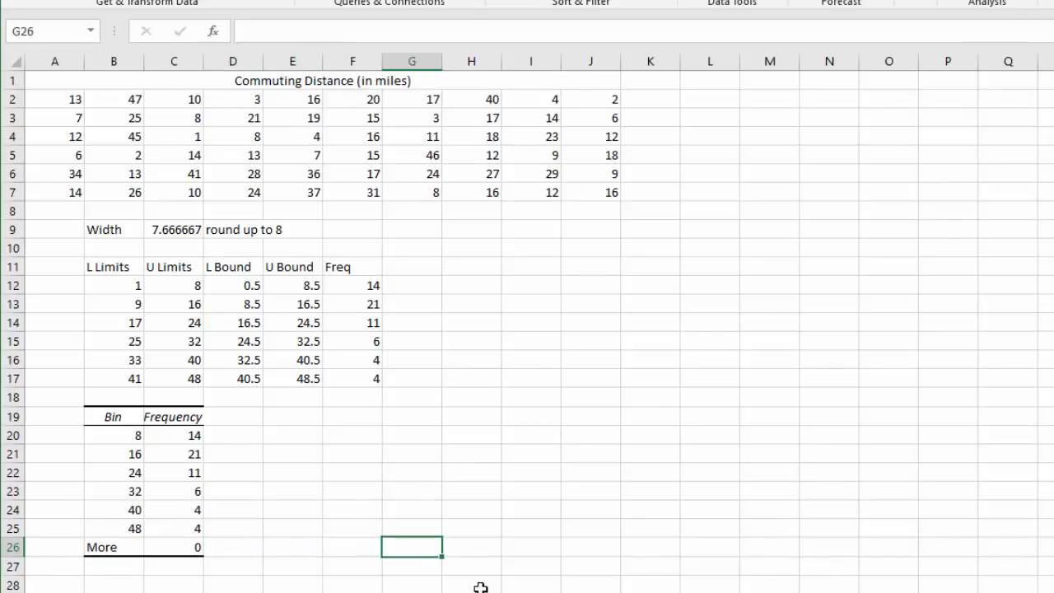
pyautogui.press('Up')
pyautogui.press('Up')
pyautogui.press('Up')
pyautogui.press('Up')
pyautogui.press('Up')
pyautogui.press('Up')
pyautogui.press('Up')
pyautogui.press('Up')
pyautogui.press('Up')
pyautogui.press('Up')
pyautogui.press('Up')
pyautogui.press('Up')
pyautogui.press('Up')
pyautogui.press('Up')
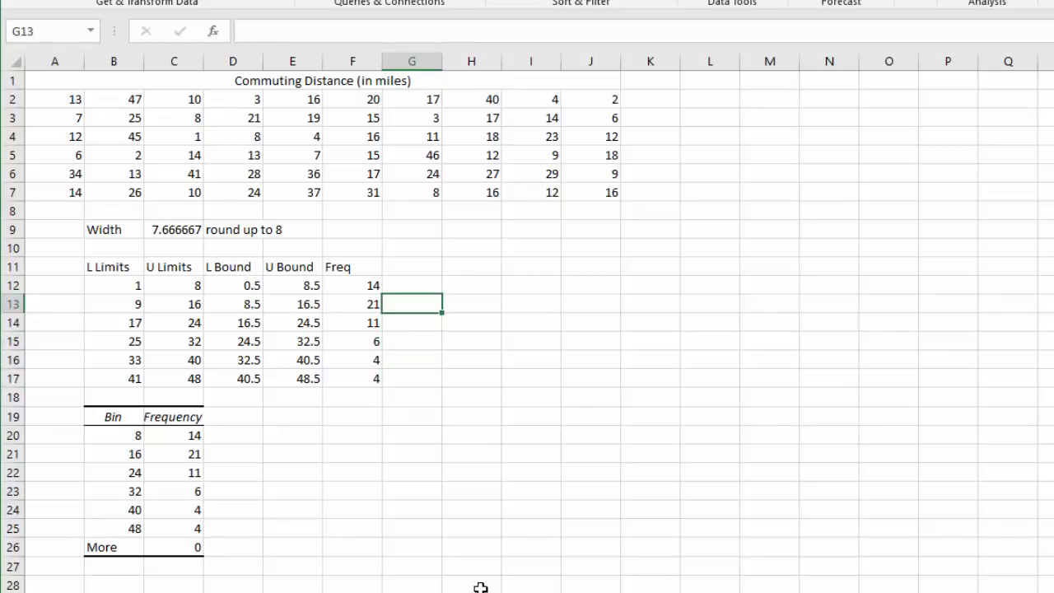
pyautogui.press('Up')
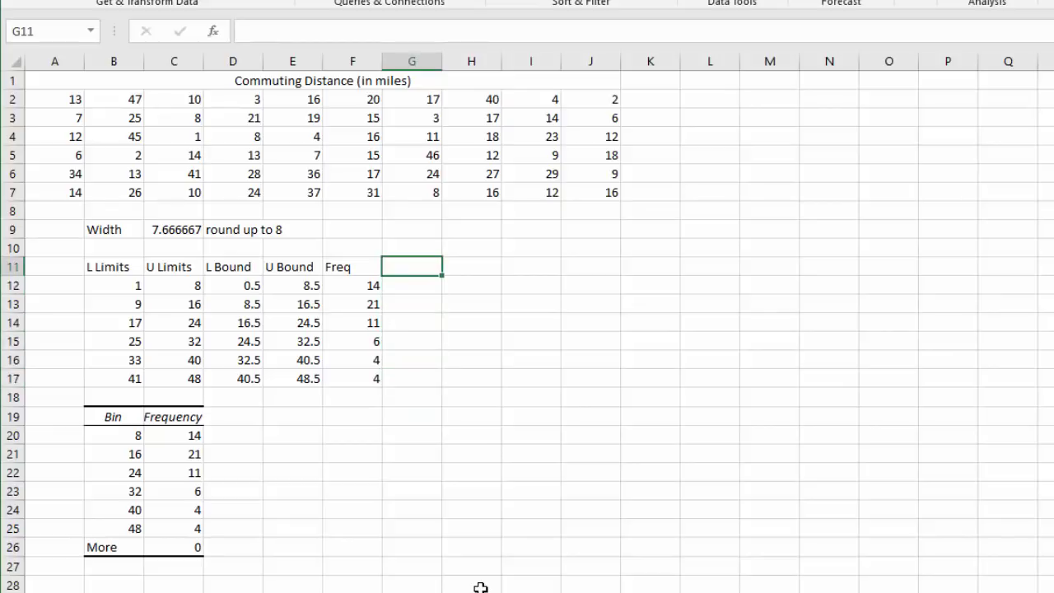
# Add column headers Mid, RF and CF to the right of Freq.
pyautogui.write('Mid')
pyautogui.press('Tab')
pyautogui.write('RF')
pyautogui.press('Tab')
pyautogui.write('CF')
pyautogui.press('Return')
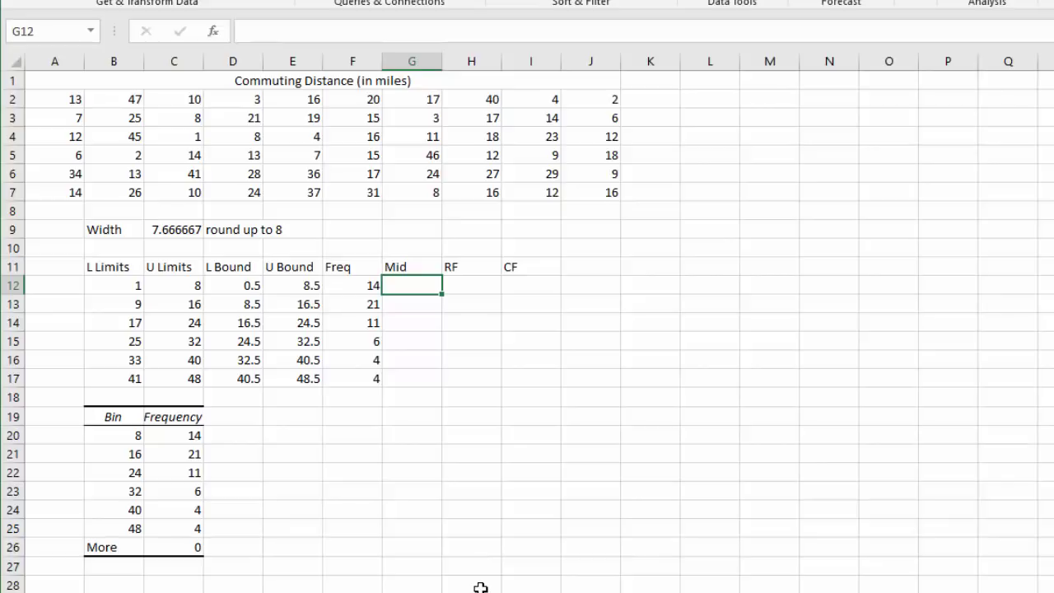
# Fill G12:G17 with class midpoints using =(B12+C12)/2, giving 4.5 through 44.5.
pyautogui.write('=(')
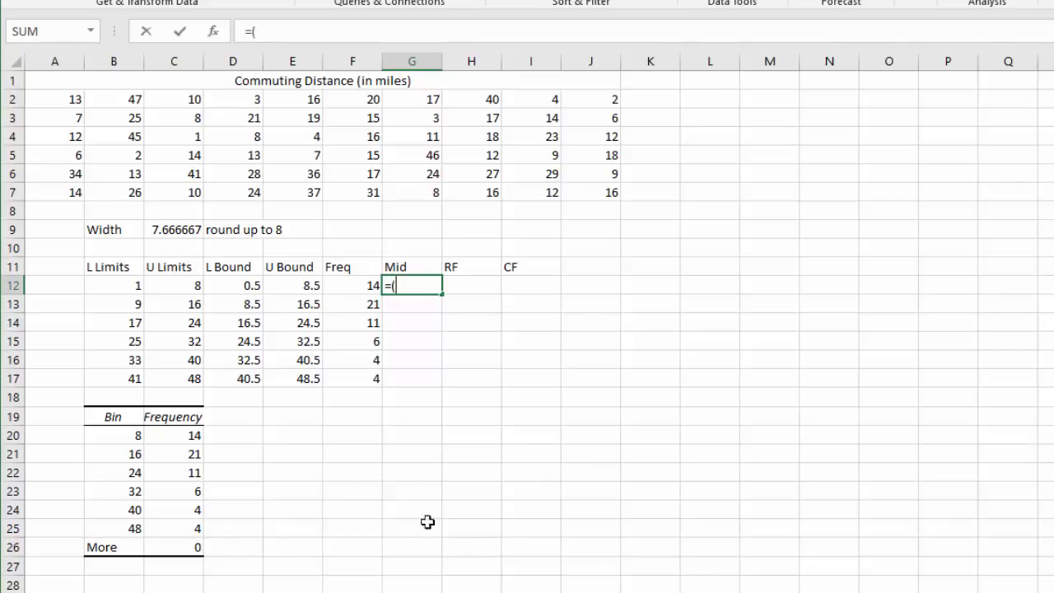
pyautogui.click(103, 285)
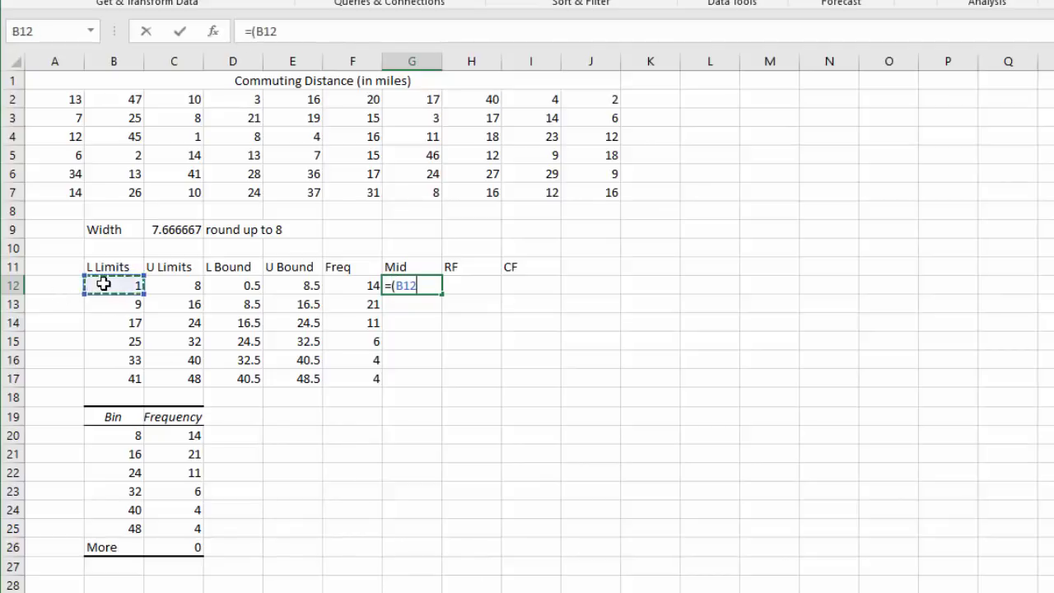
pyautogui.write('+')
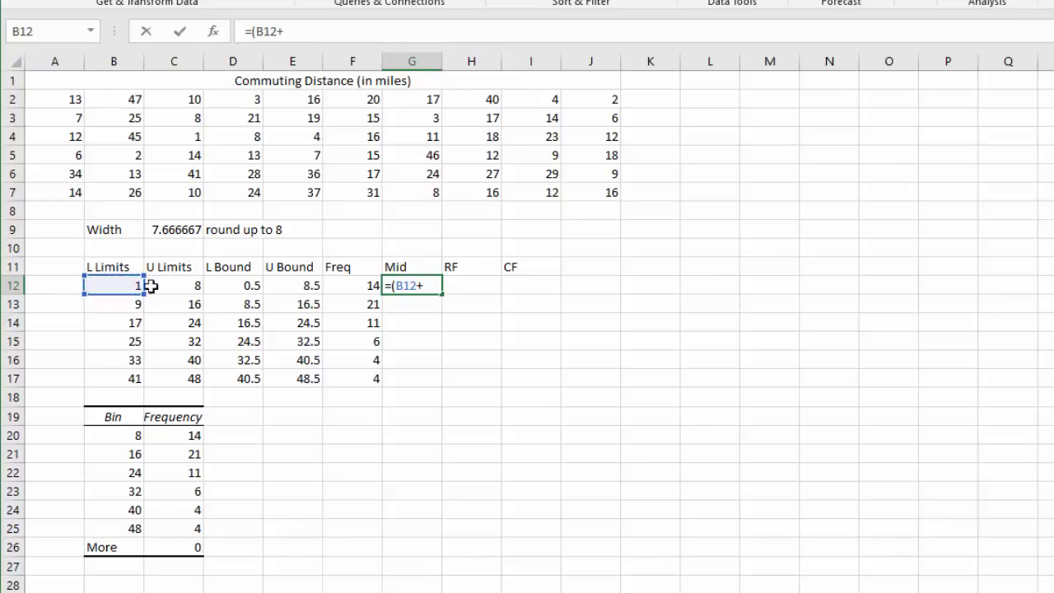
pyautogui.click(181, 285)
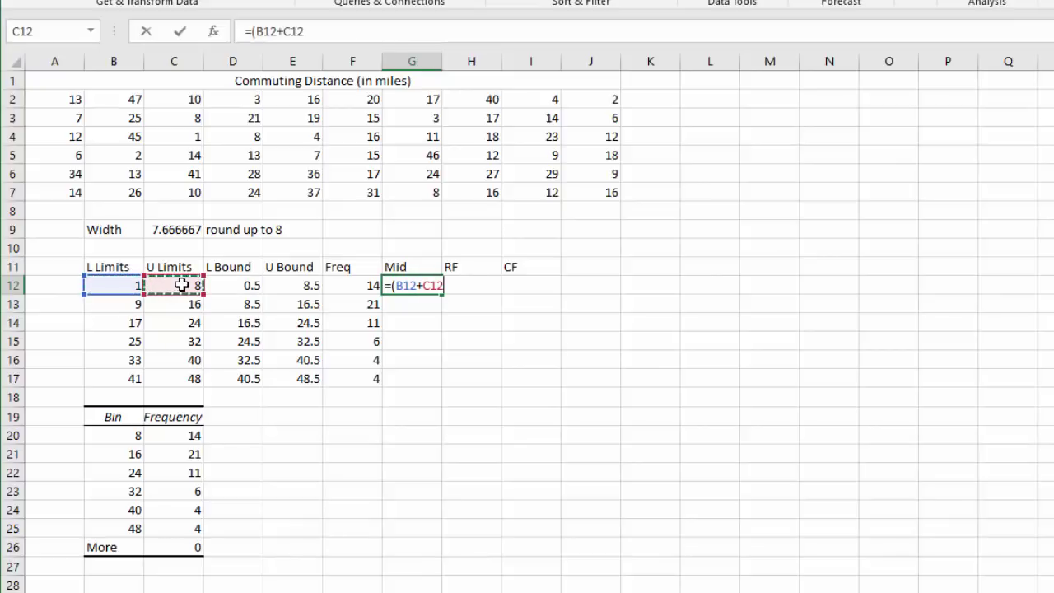
pyautogui.write(')/2')
pyautogui.press('Return')
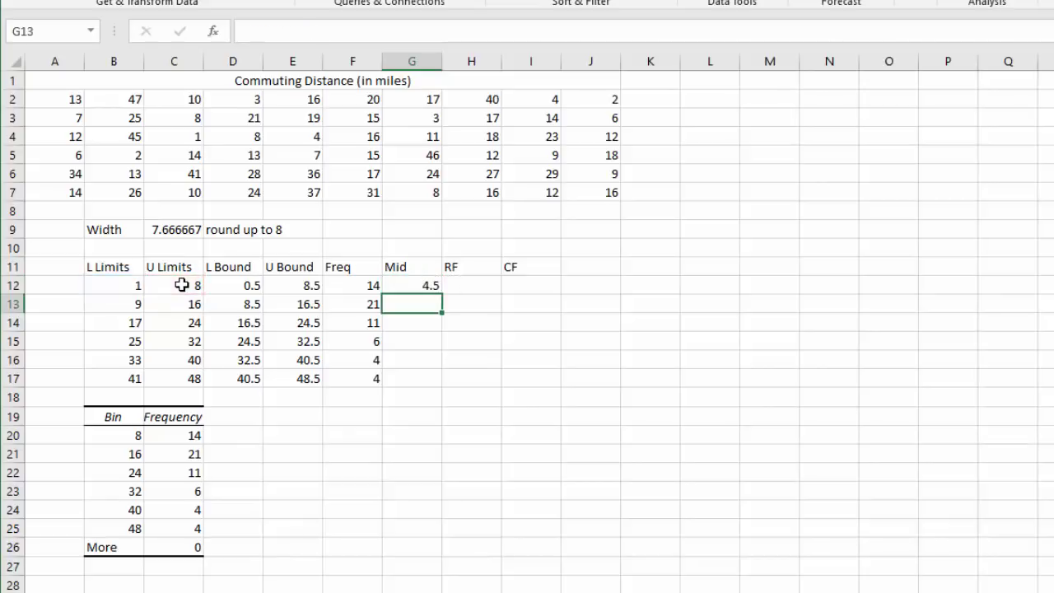
pyautogui.click(404, 285)
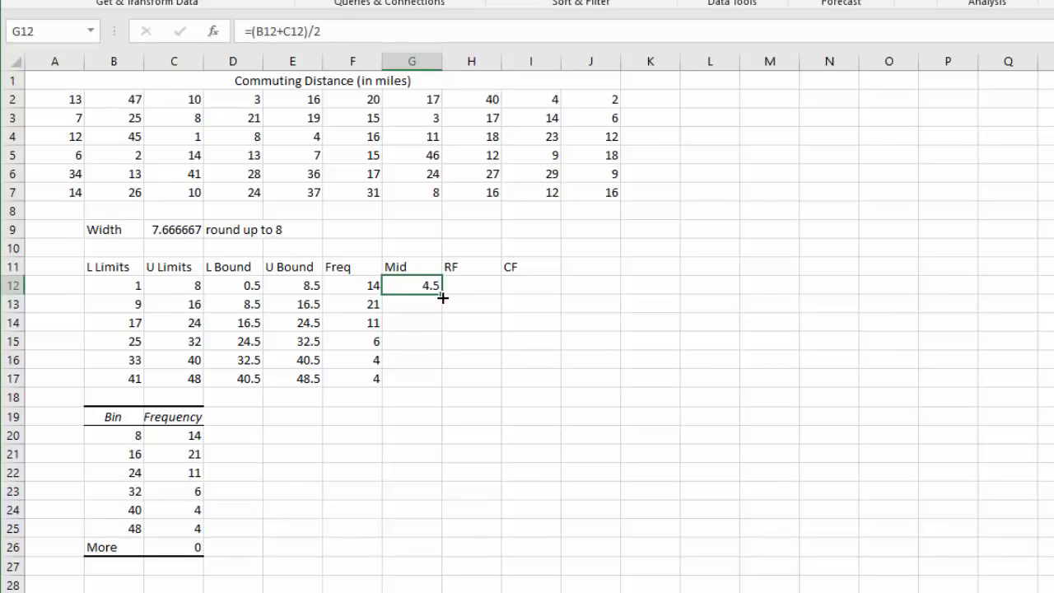
pyautogui.moveTo(442, 297); pyautogui.dragTo(442, 384)
pyautogui.click(417, 468)
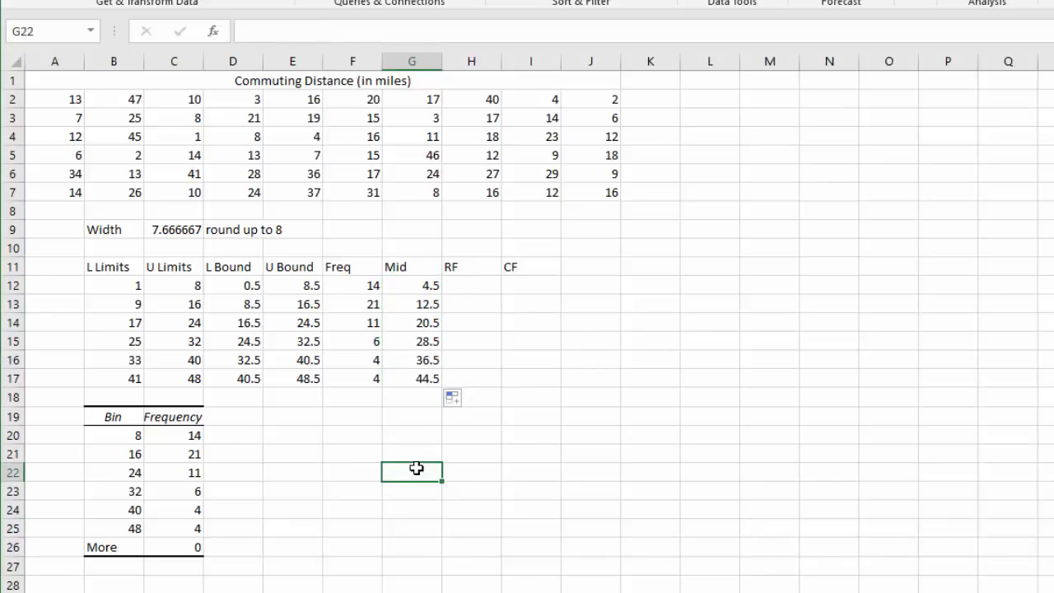
pyautogui.click(475, 285)
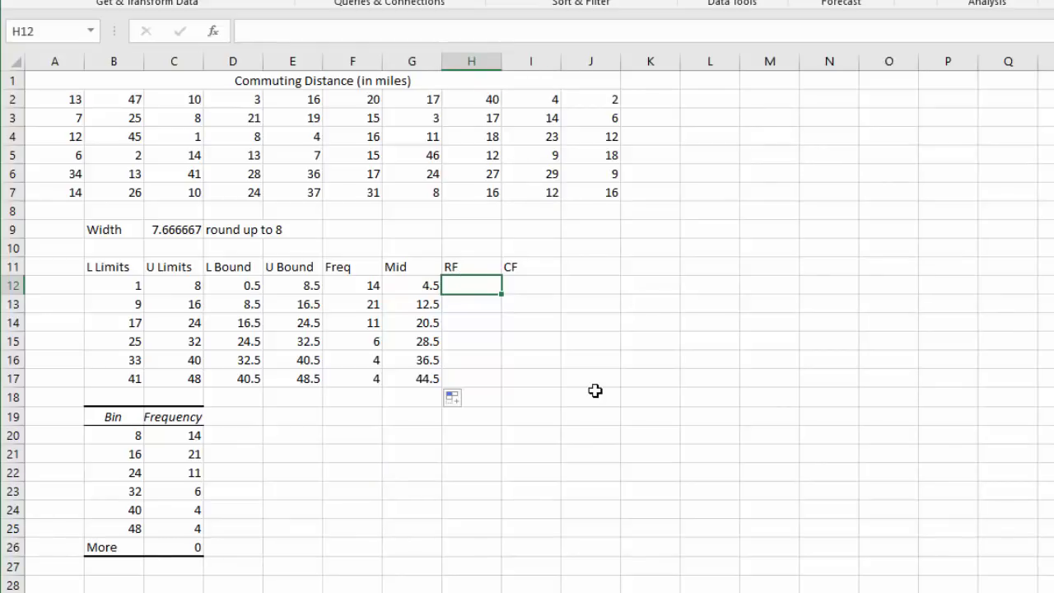
# Total the frequencies in F19 with =SUM(F12:F17), giving 60.
pyautogui.click(340, 419)
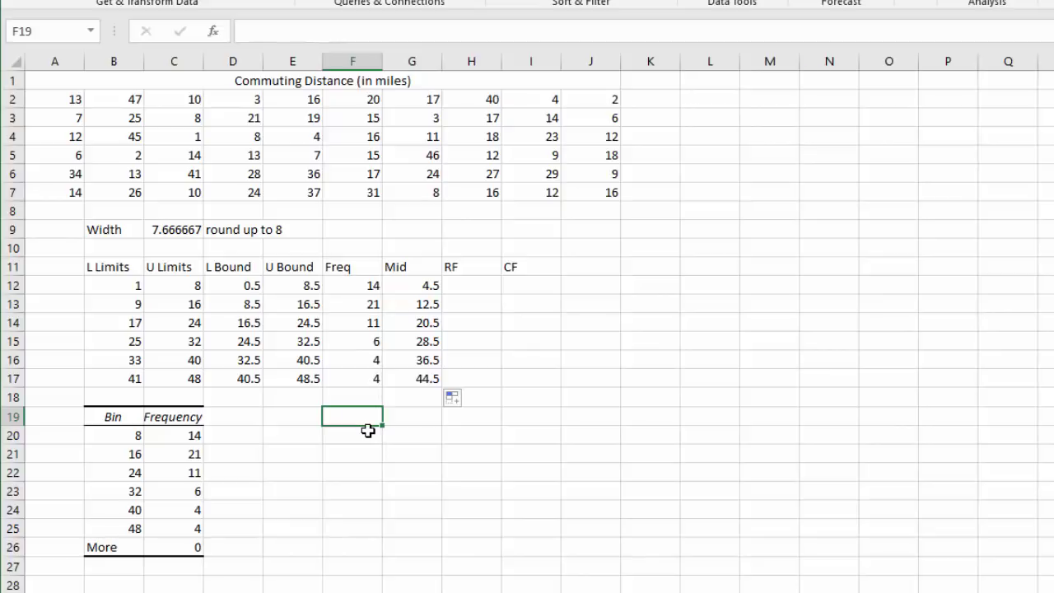
pyautogui.write('=sum')
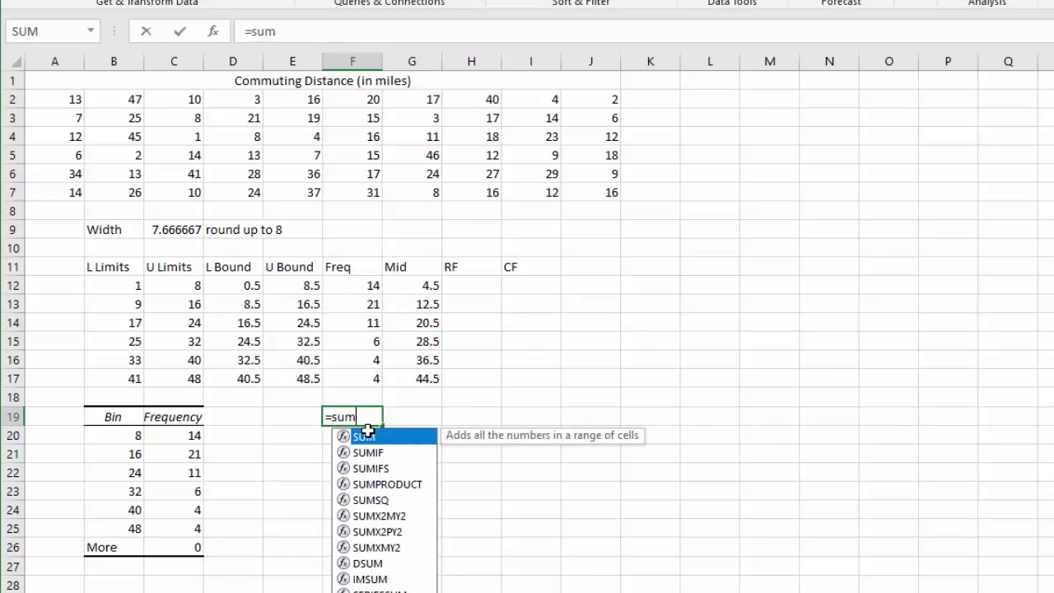
pyautogui.write('(')
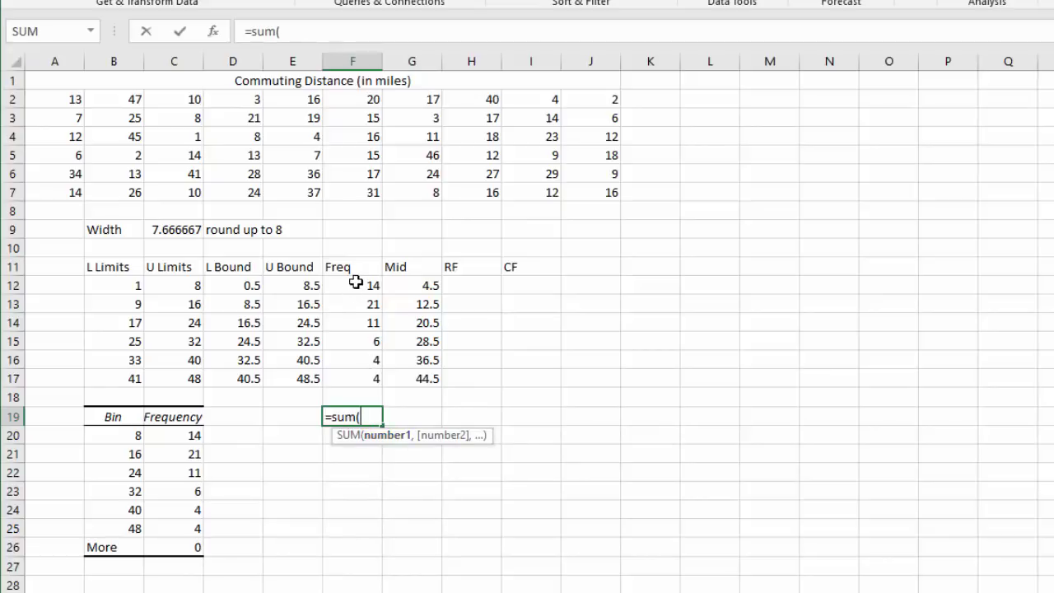
pyautogui.moveTo(356, 282); pyautogui.dragTo(356, 379)
pyautogui.write(')')
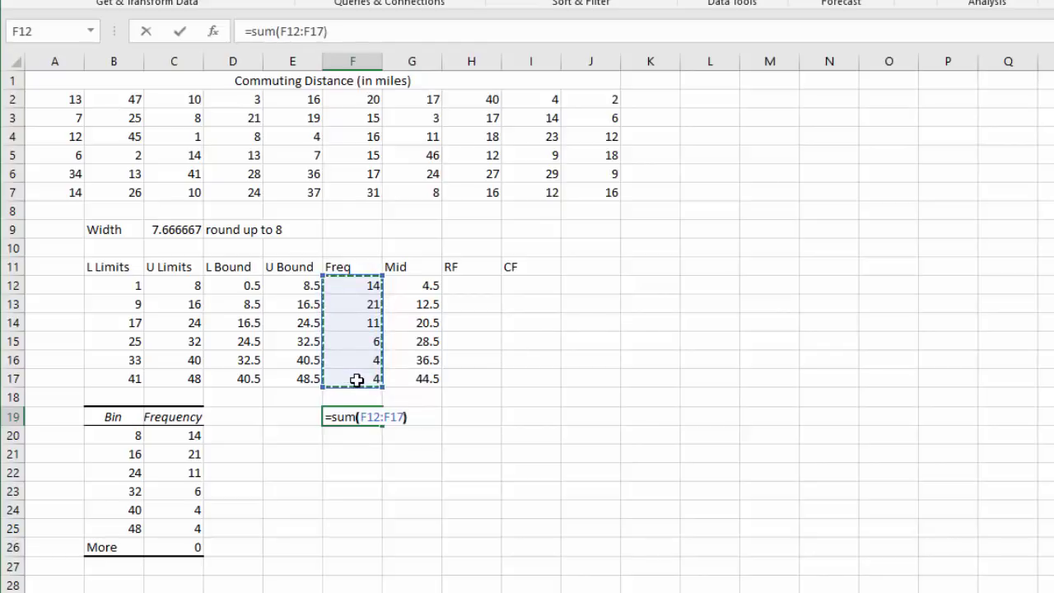
pyautogui.press('Return')
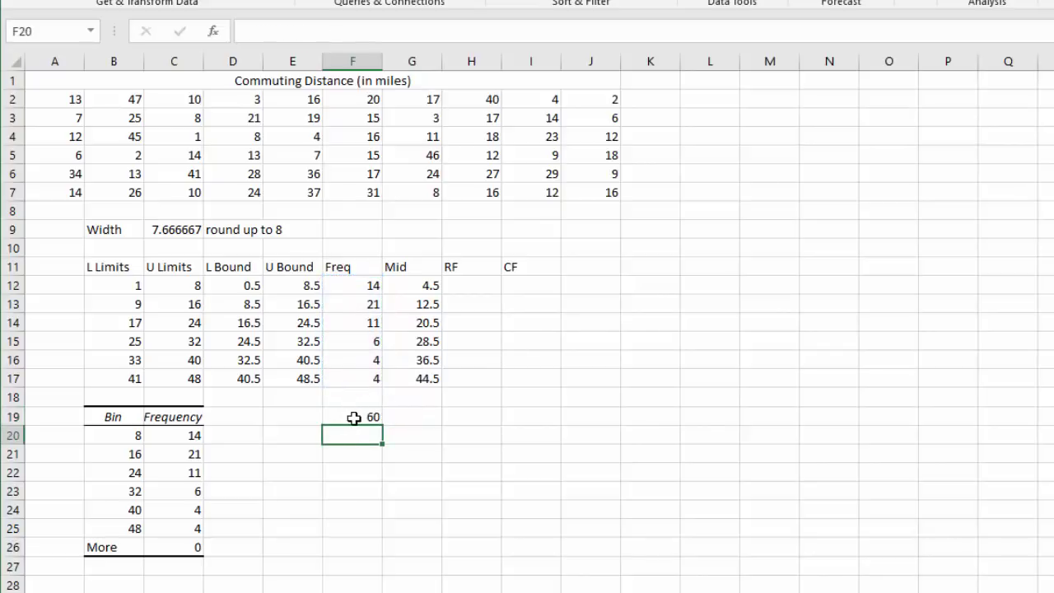
# Fill H12:H17 with relative frequencies using =F12/60 copied down.
pyautogui.click(470, 285)
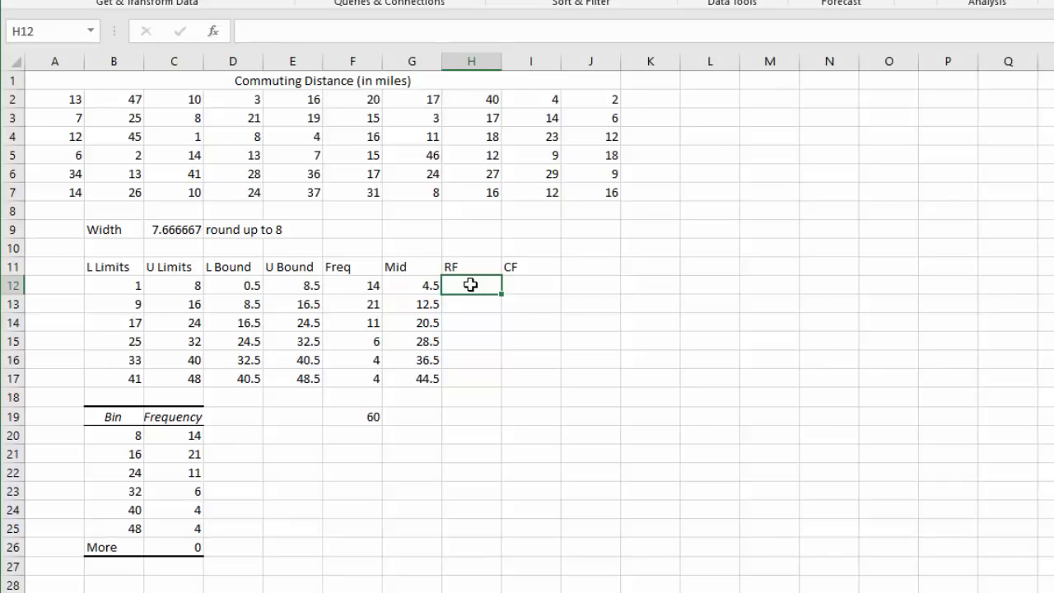
pyautogui.write('=')
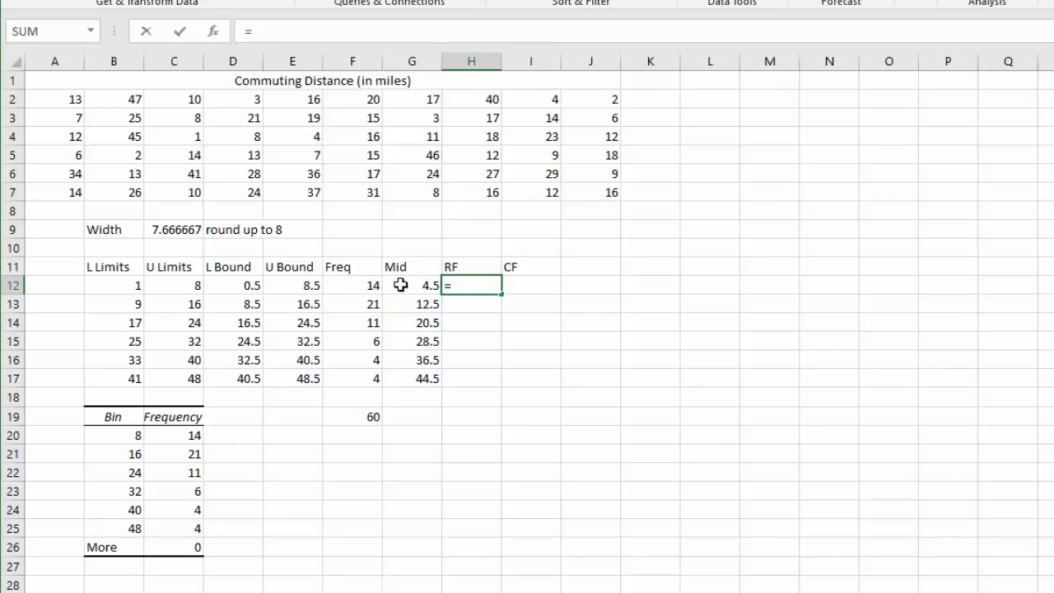
pyautogui.click(360, 286)
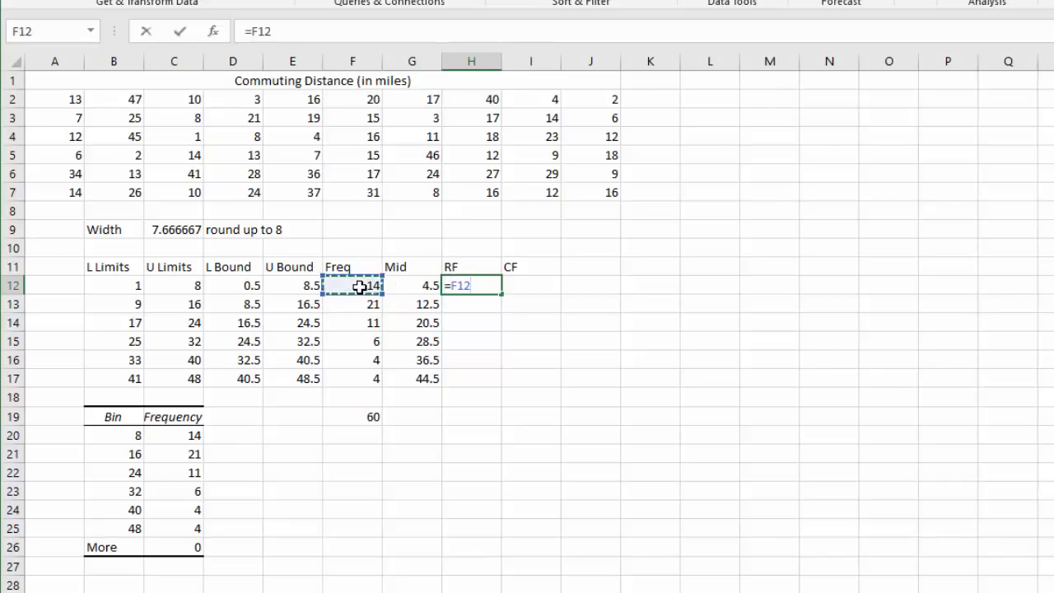
pyautogui.write('/60')
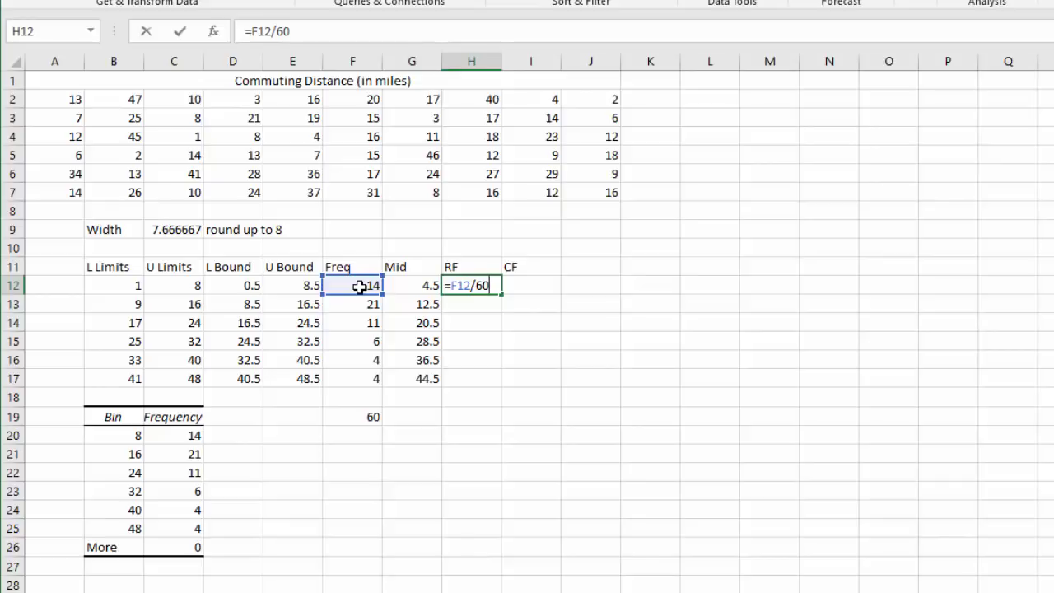
pyautogui.press('Return')
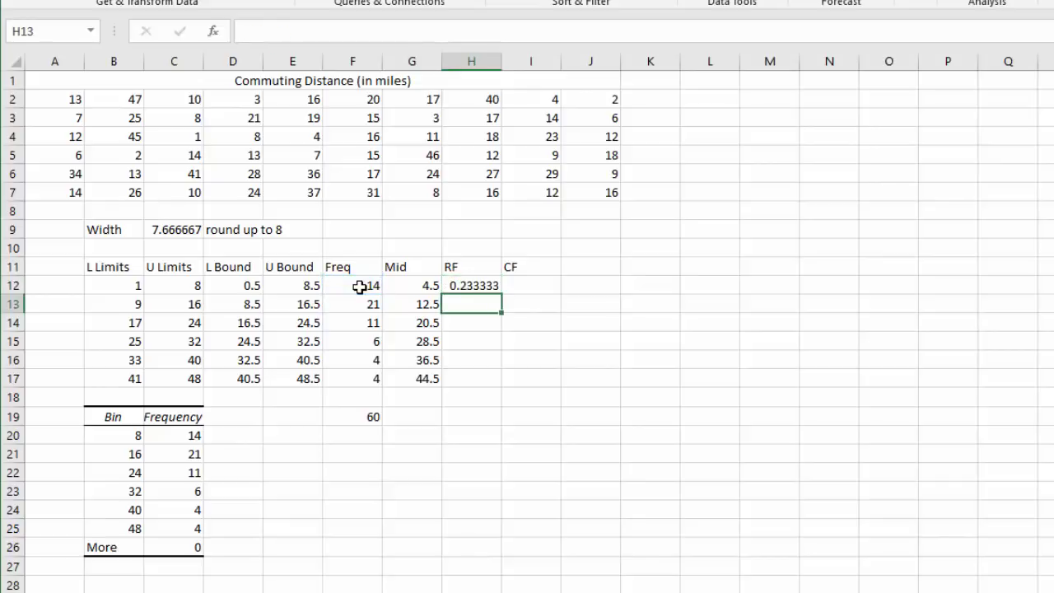
pyautogui.press('Up')
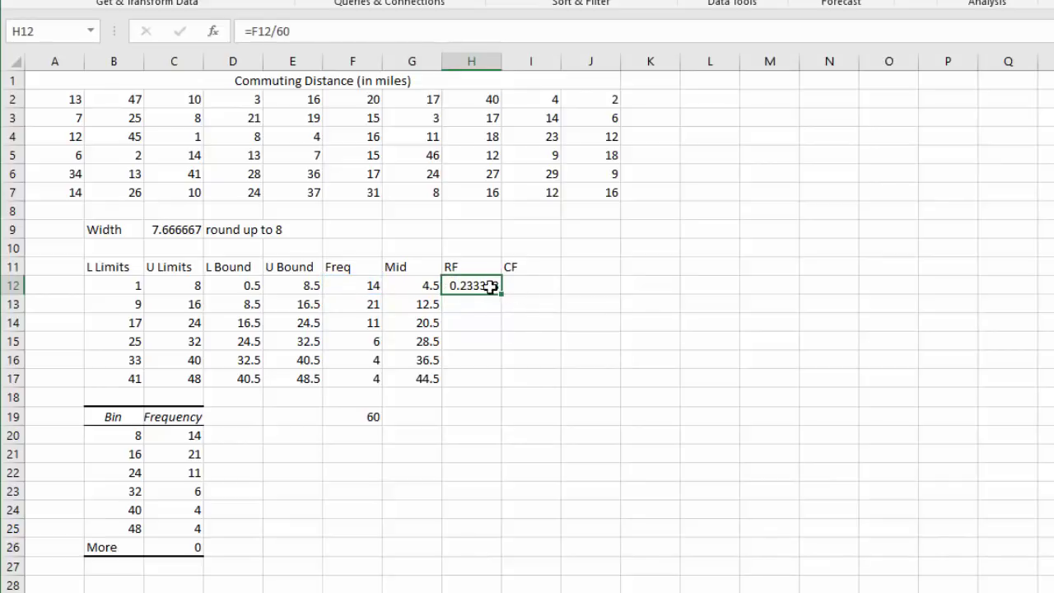
pyautogui.moveTo(501, 295); pyautogui.dragTo(499, 384)
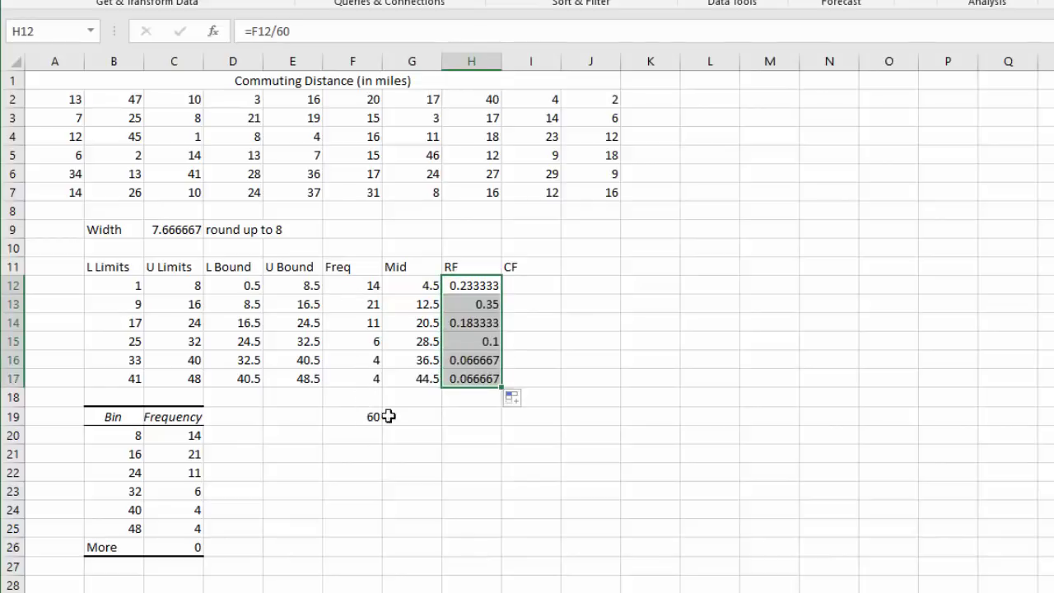
# Enter 14 in I12 and fill I13:I17 with =F13+I12, giving 35, 46, 52, 56, 60.
pyautogui.click(534, 293)
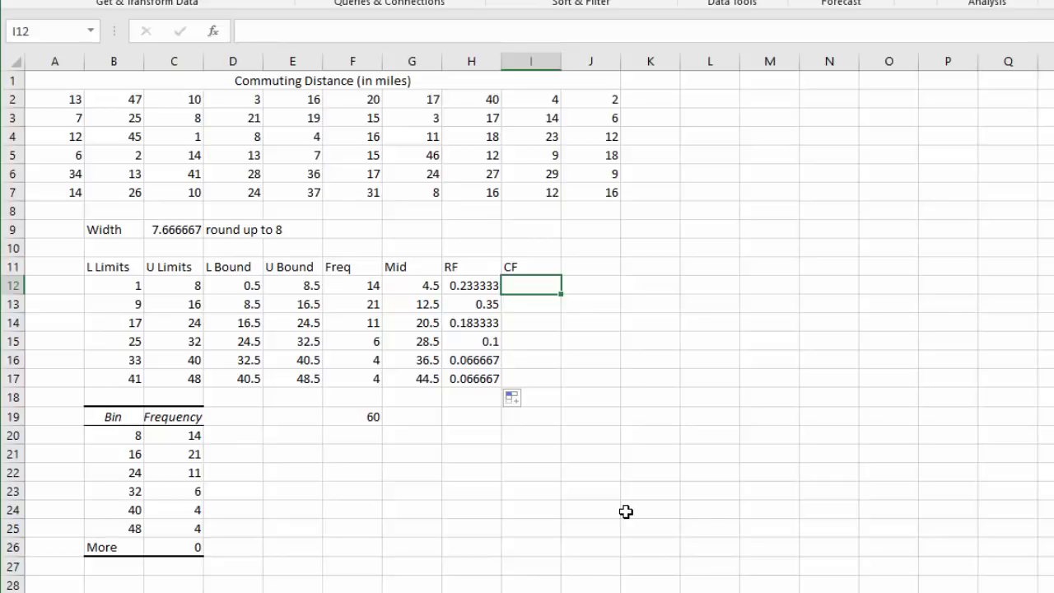
pyautogui.write('14')
pyautogui.press('Return')
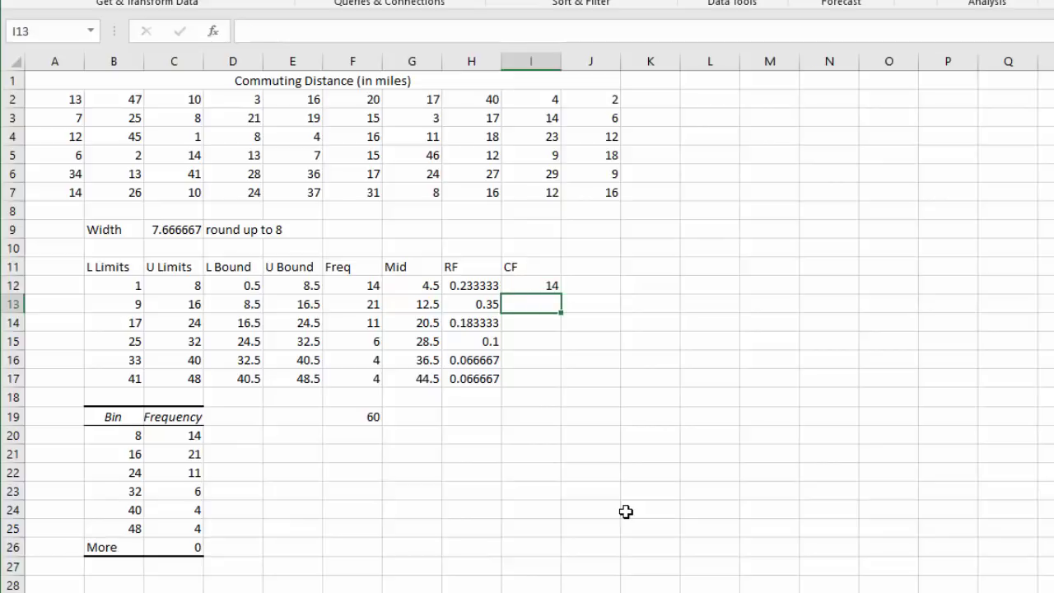
pyautogui.write('=')
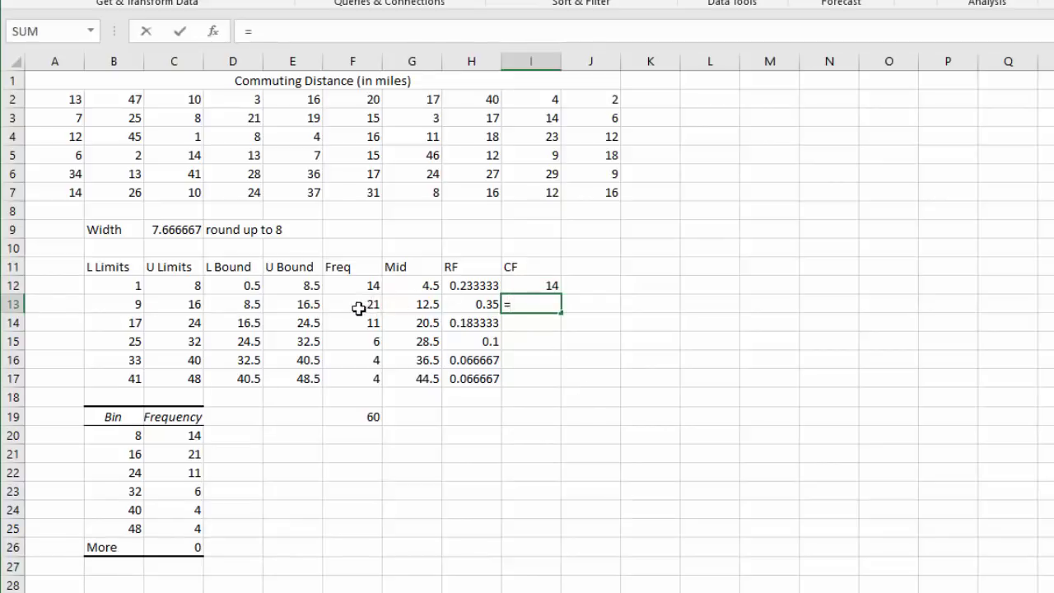
pyautogui.click(358, 308)
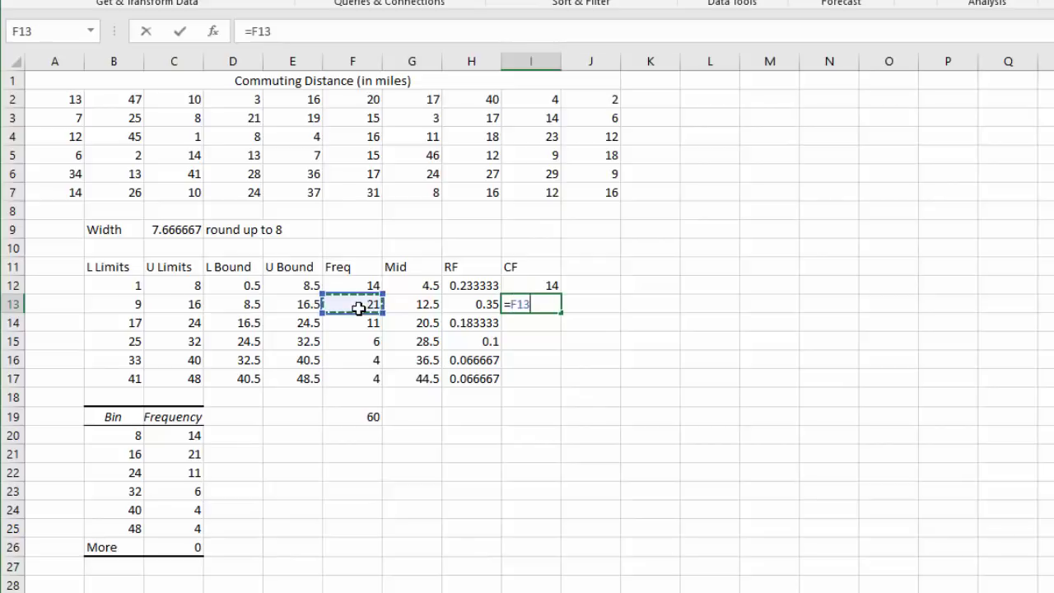
pyautogui.write('+')
pyautogui.click(536, 287)
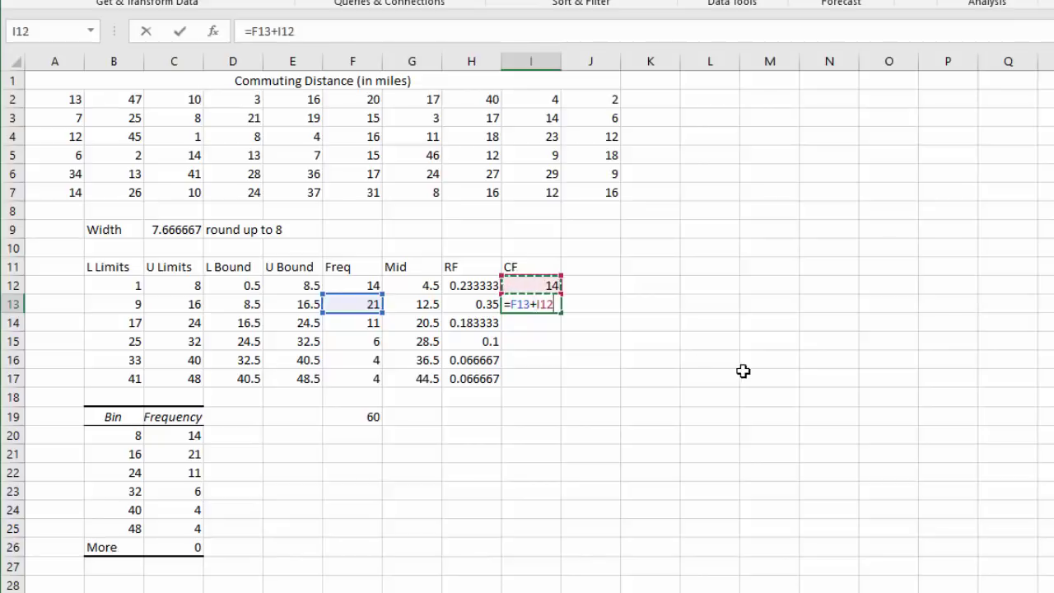
pyautogui.press('Return')
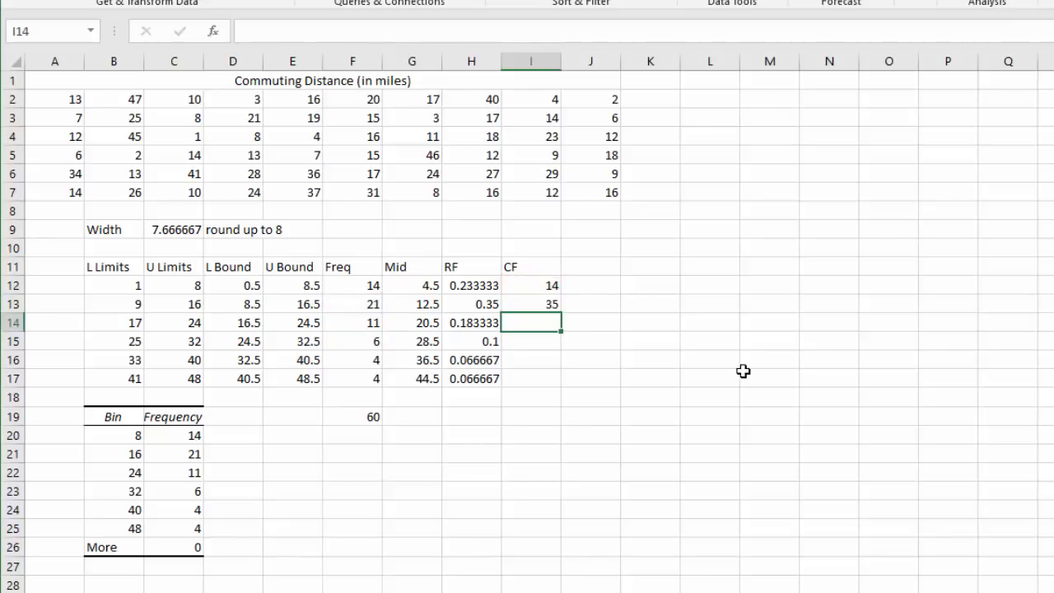
pyautogui.click(530, 301)
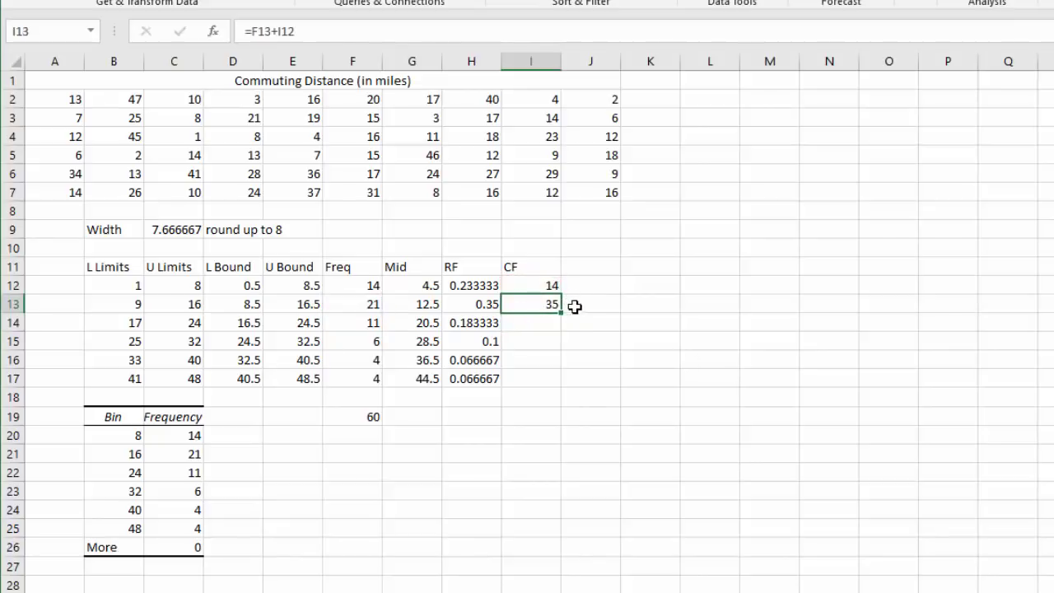
pyautogui.moveTo(563, 314); pyautogui.dragTo(566, 391)
pyautogui.click(527, 479)
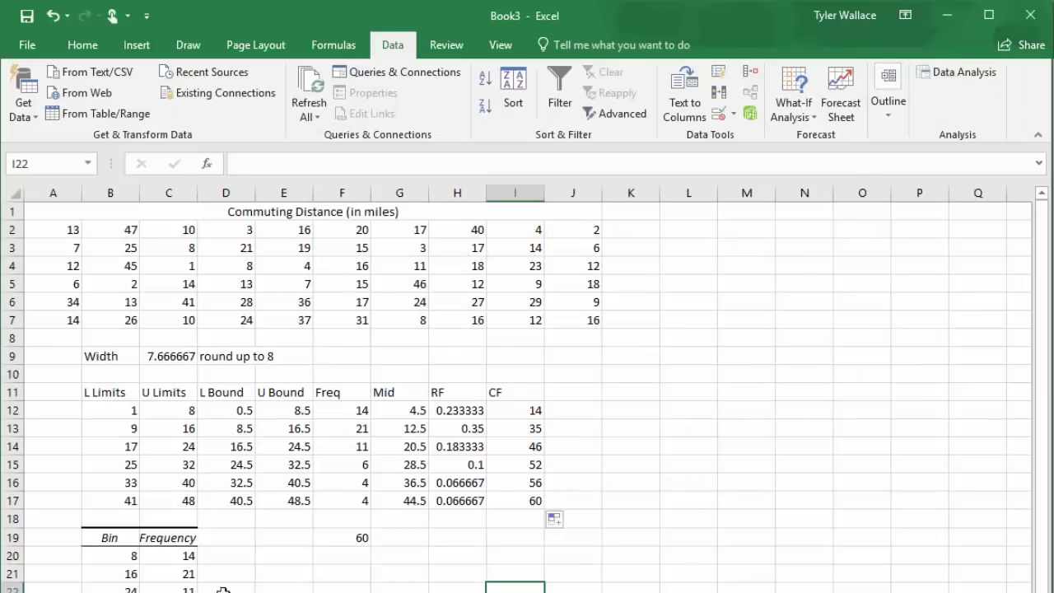
# Rerun the Histogram analysis with Chart Output ticked, keeping the existing ranges and output B19.
pyautogui.click(948, 76)
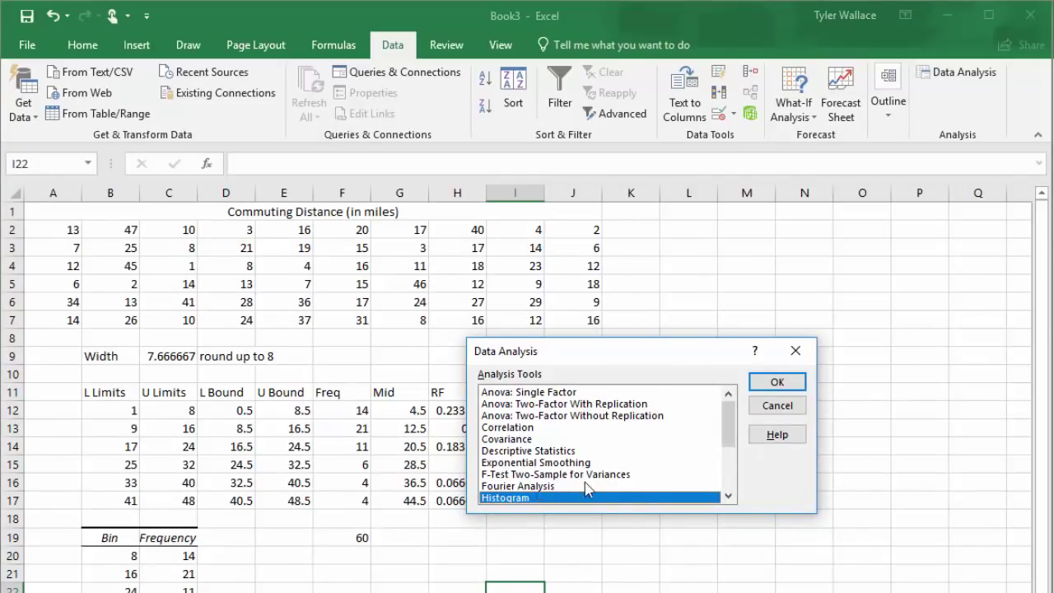
pyautogui.click(775, 381)
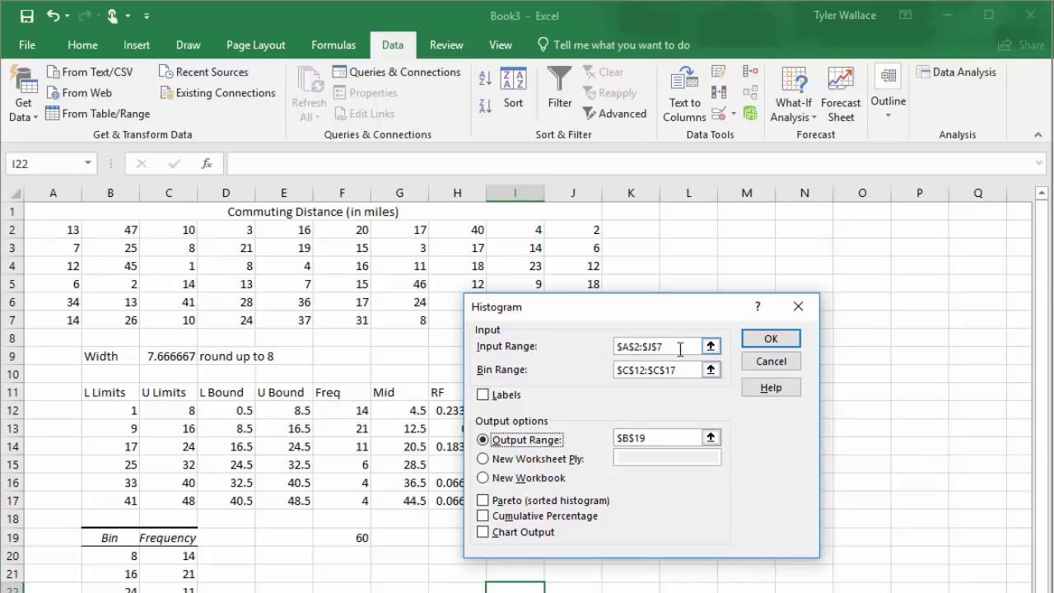
pyautogui.click(624, 369)
pyautogui.click(511, 443)
pyautogui.click(484, 533)
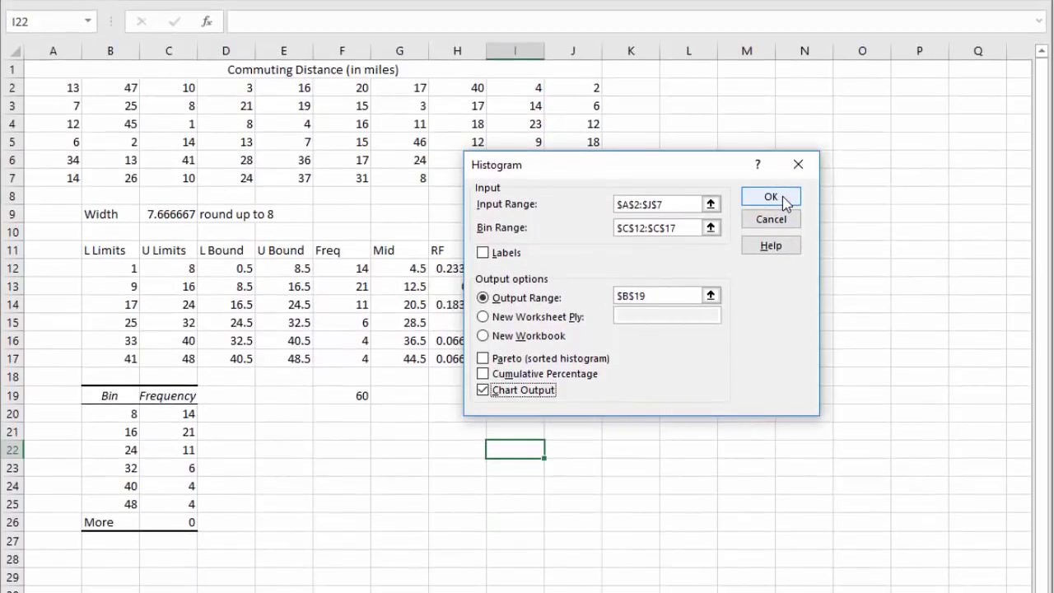
pyautogui.click(771, 197)
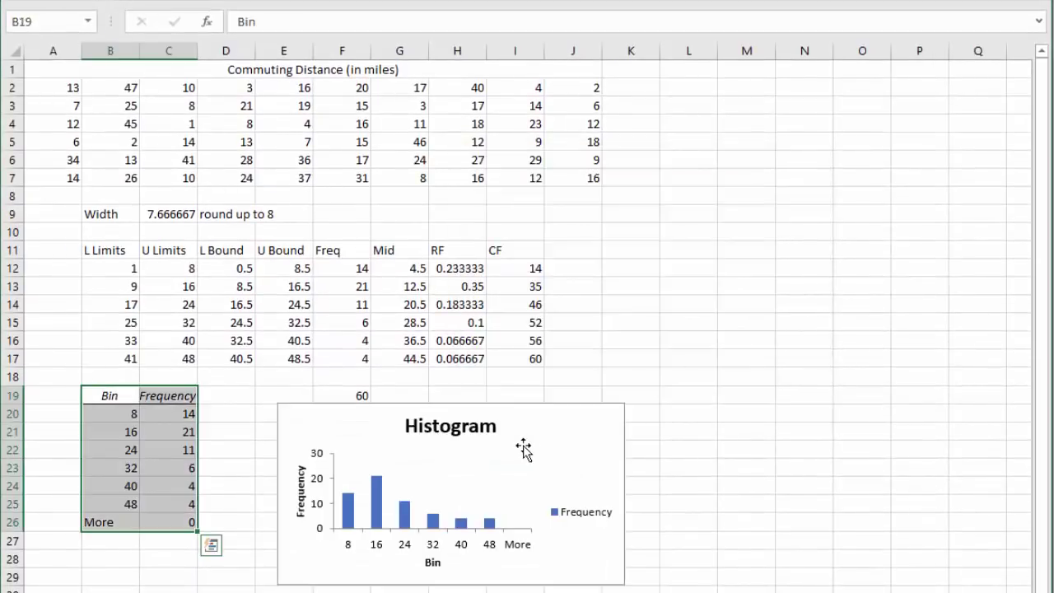
# Reposition the histogram chart and set the frequency bars' gap width to 0%.
pyautogui.moveTo(541, 443); pyautogui.dragTo(501, 452)
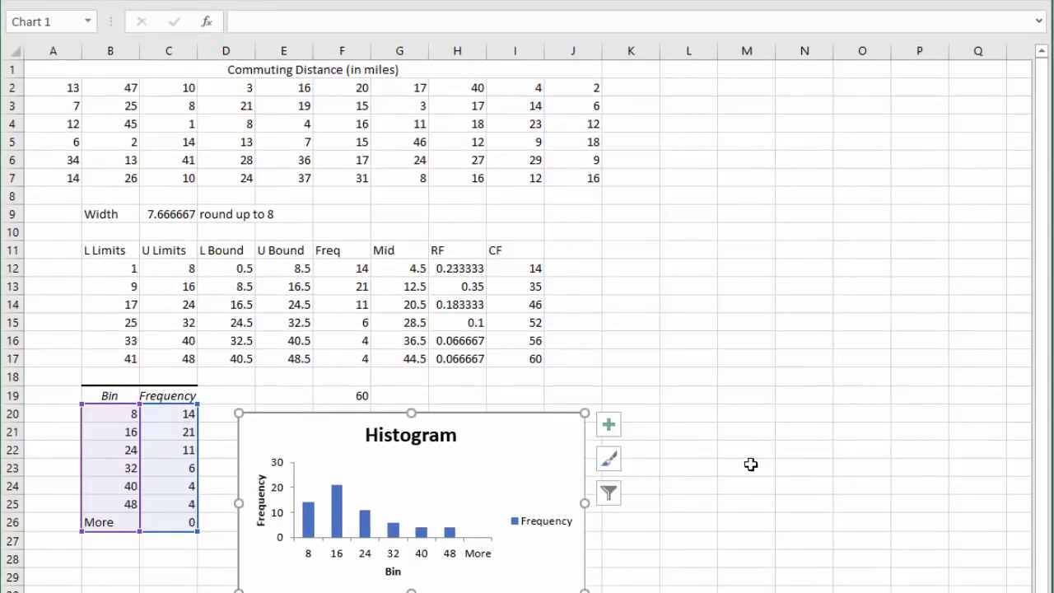
pyautogui.doubleClick(339, 520)
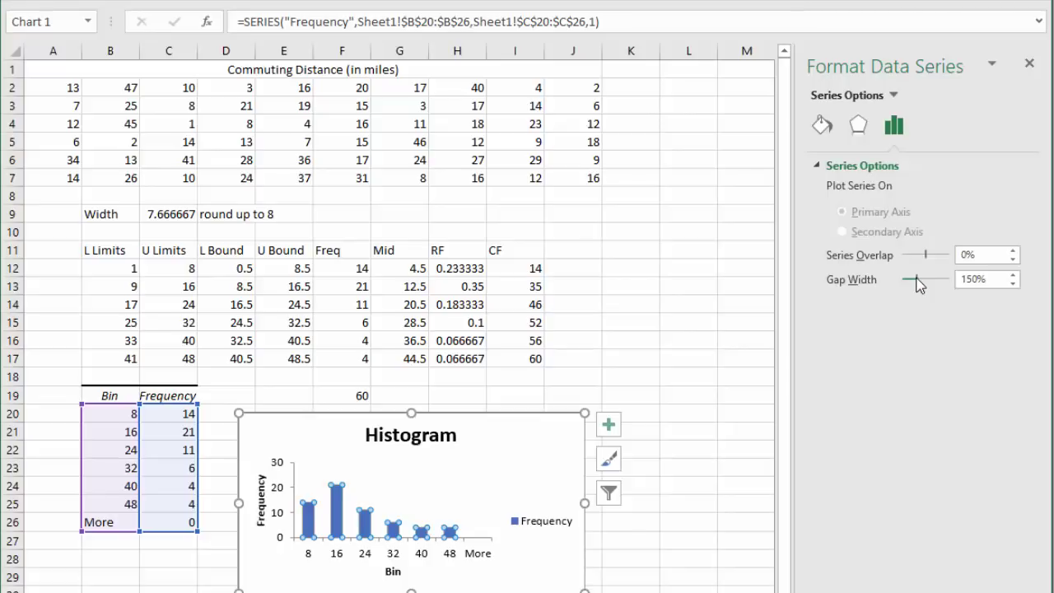
pyautogui.moveTo(916, 283); pyautogui.dragTo(902, 284)
pyautogui.click(532, 476)
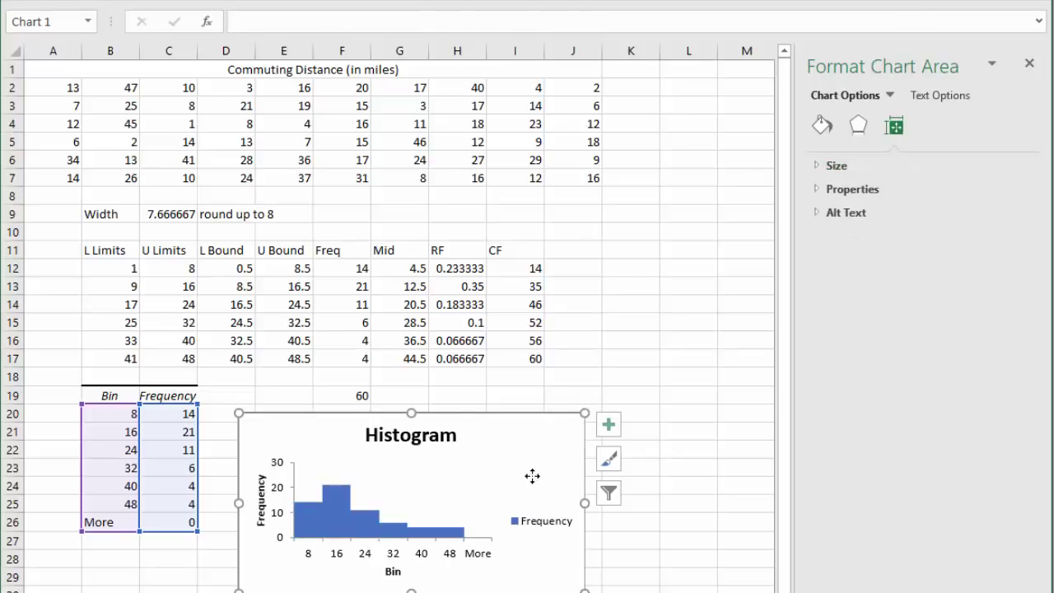
# Replace the chart title 'Histogram' with 'Commuting Distance'.
pyautogui.click(395, 439)
pyautogui.doubleClick(395, 438)
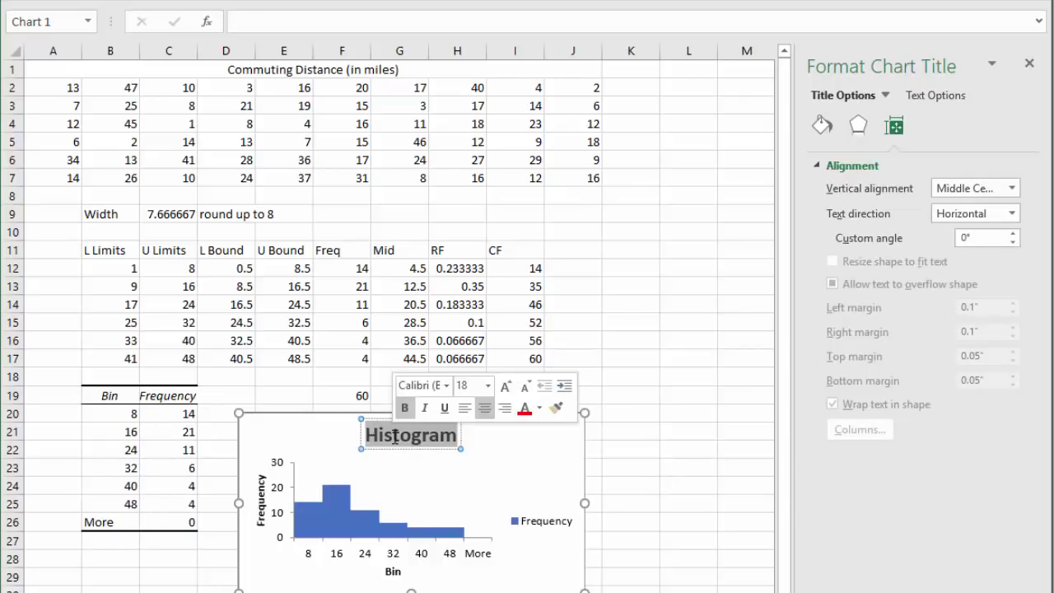
pyautogui.write('Commu')
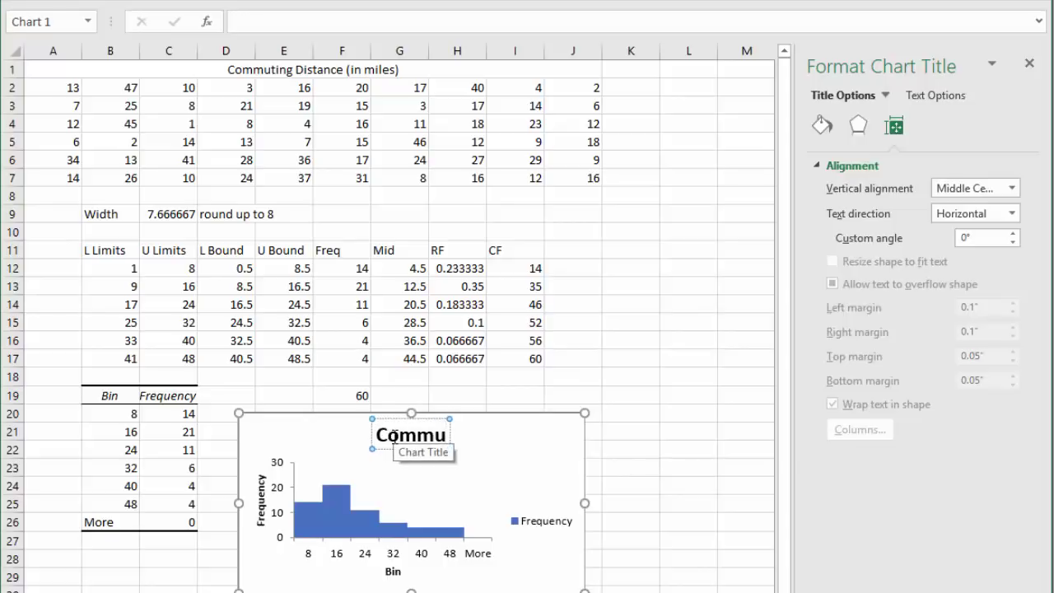
pyautogui.write('ting Dista')
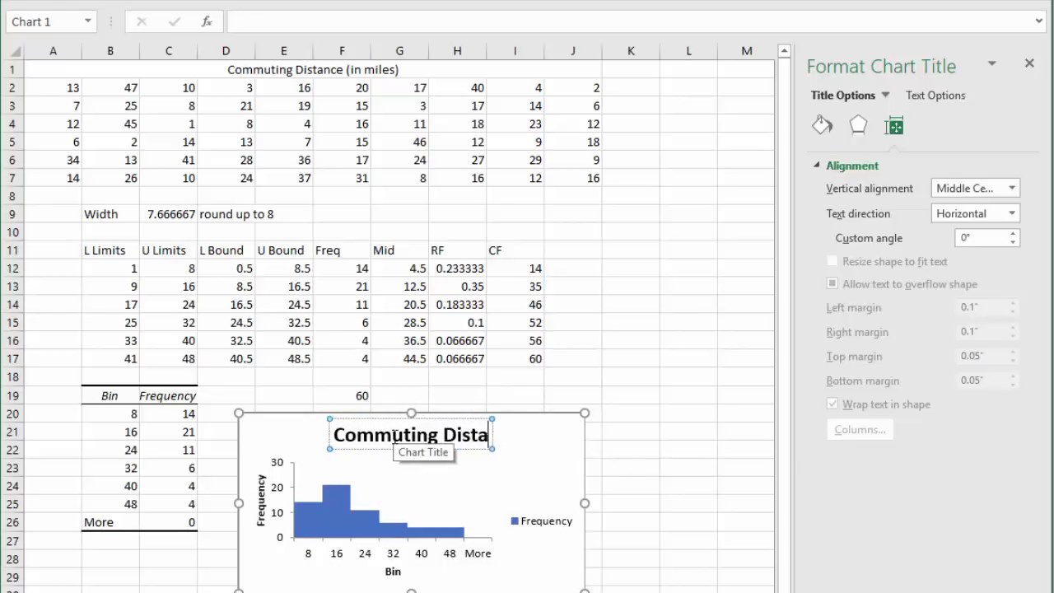
pyautogui.write('nce')
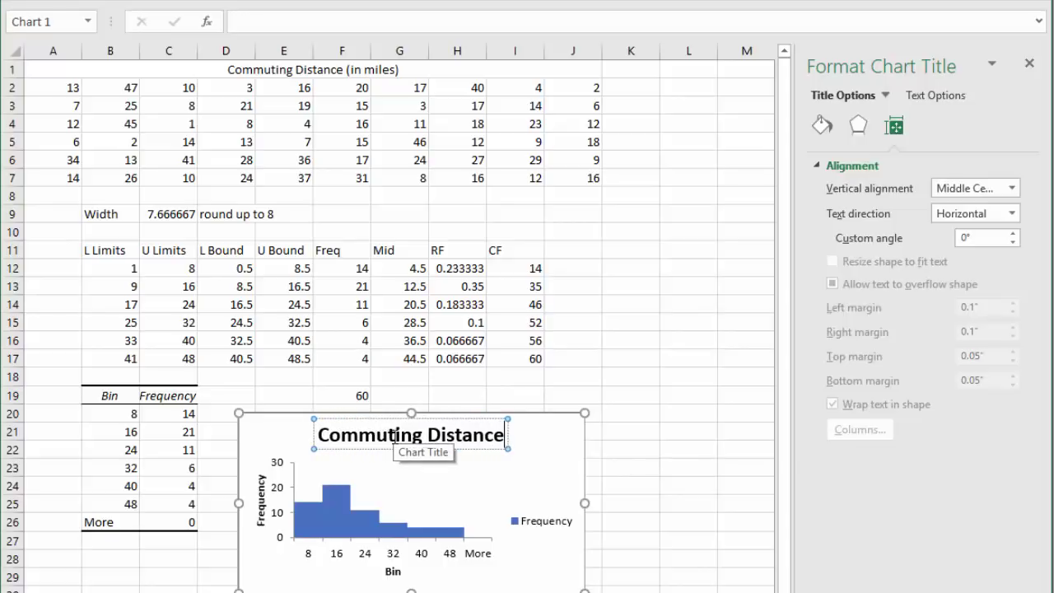
pyautogui.click(406, 573)
pyautogui.doubleClick(397, 571)
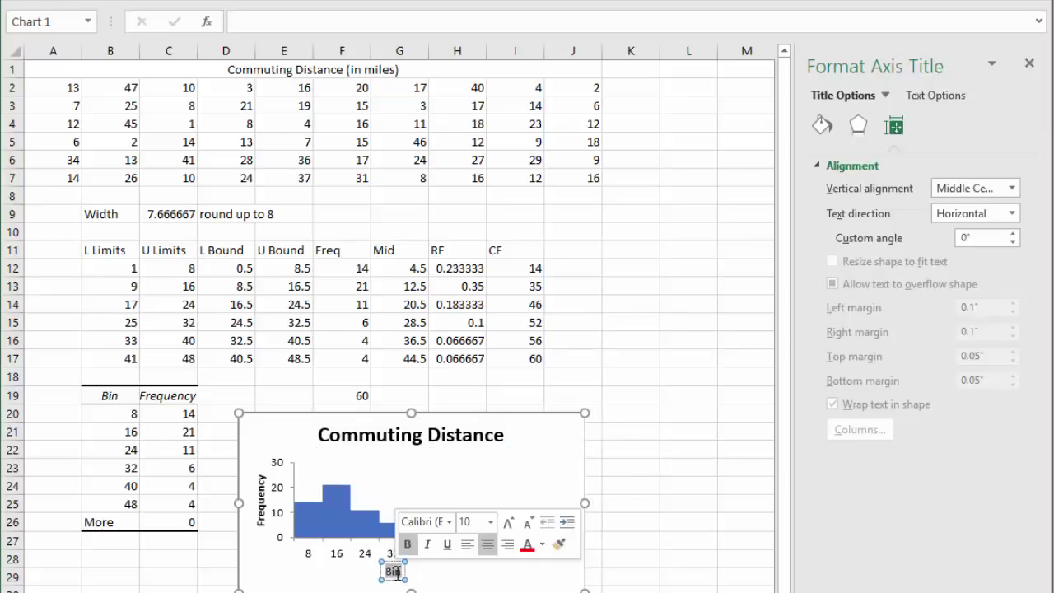
# Title the horizontal axis 'Distance (miles)', delete the legend, and move the chart up.
pyautogui.write('Dist')
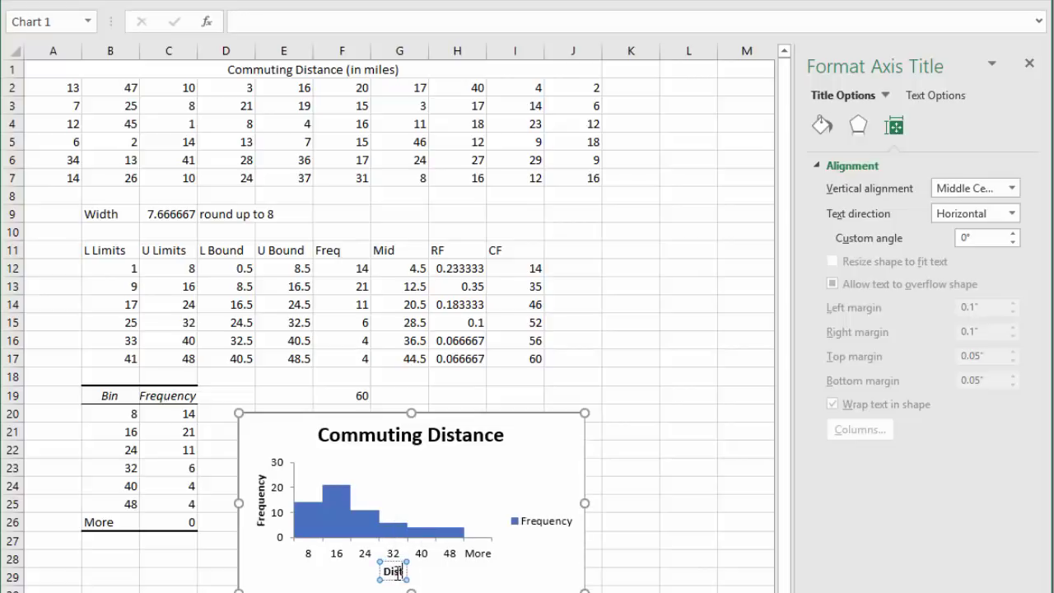
pyautogui.write('ance (mi')
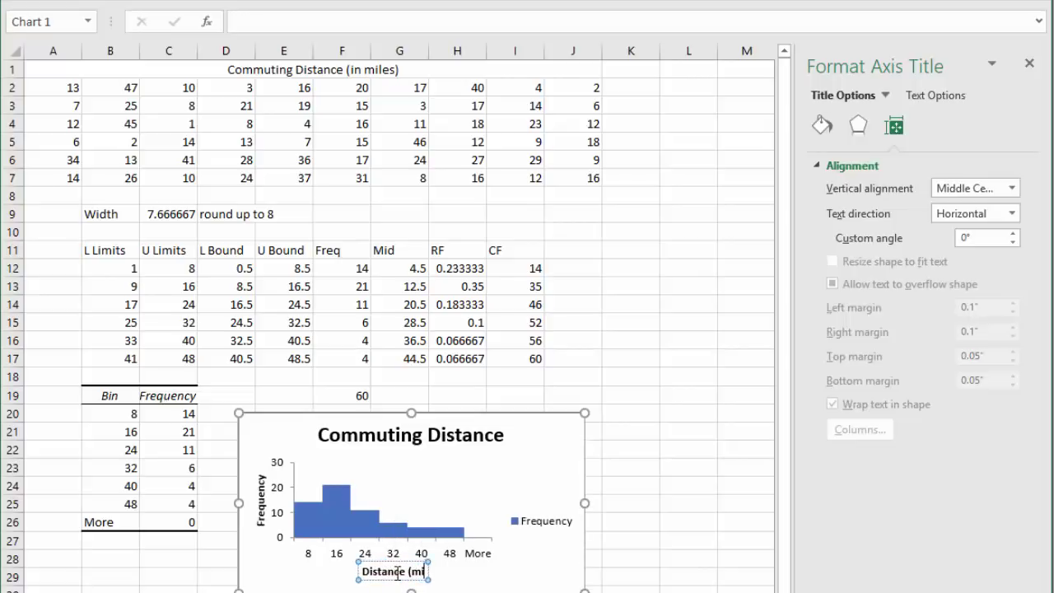
pyautogui.write('les)')
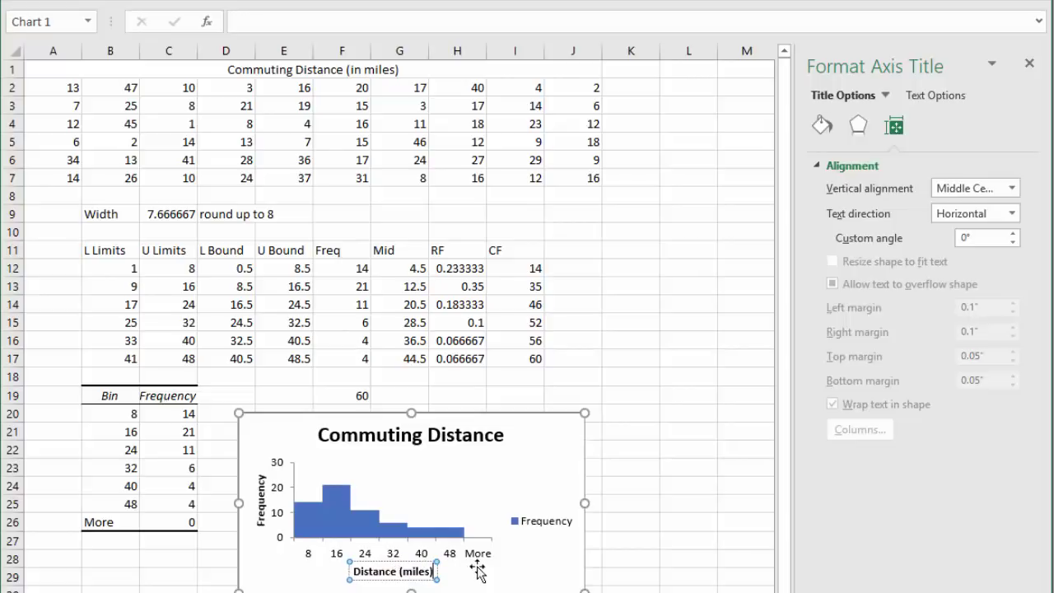
pyautogui.click(530, 529)
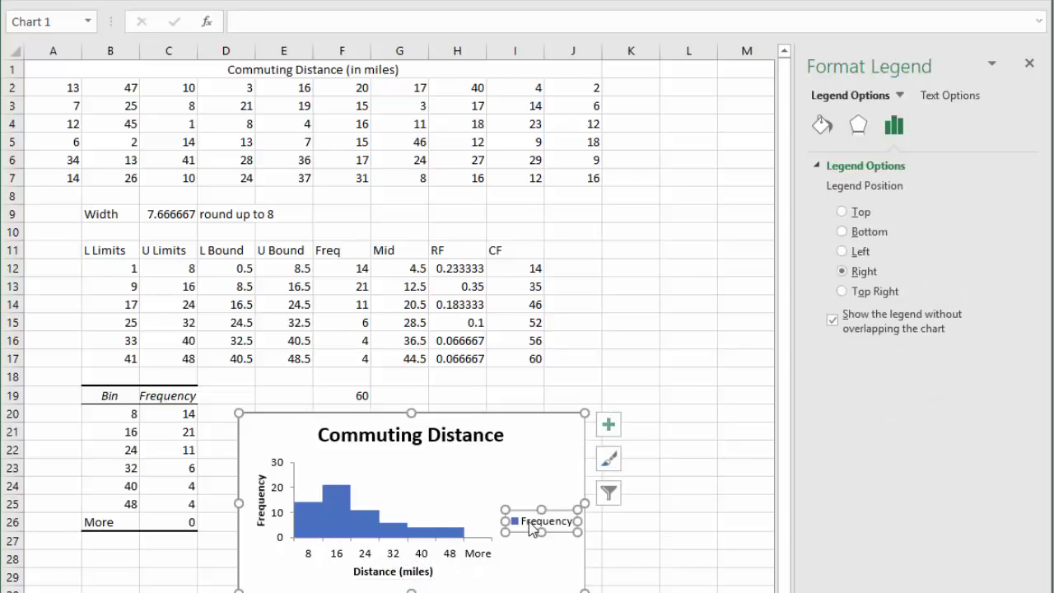
pyautogui.press('Delete')
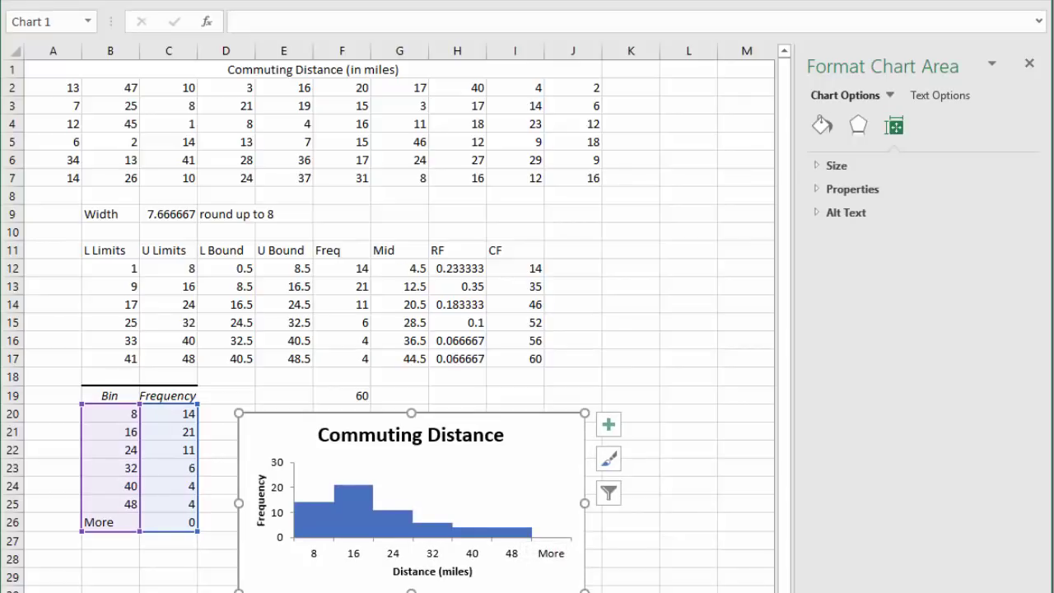
pyautogui.press('Escape')
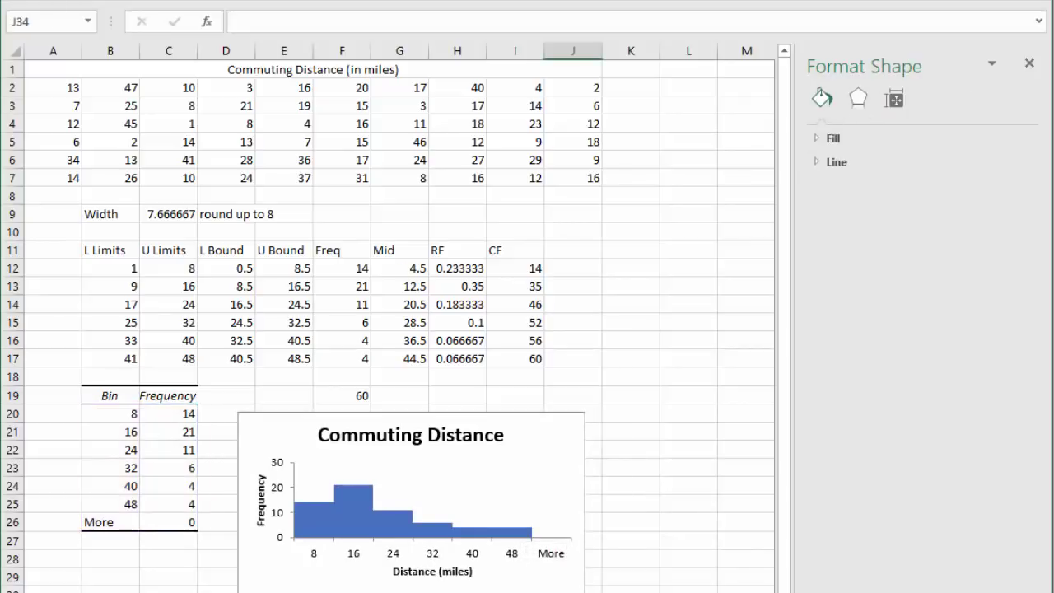
pyautogui.moveTo(539, 440); pyautogui.dragTo(532, 408)
pyautogui.click(648, 409)
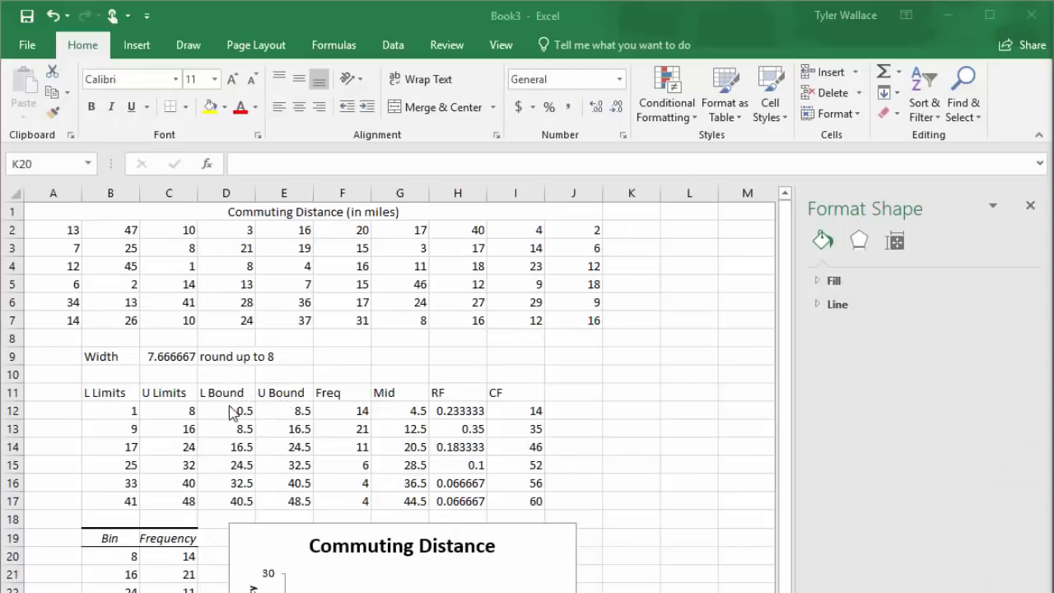
# Insert a blank row above row 12 in the frequency table.
pyautogui.click(294, 413)
pyautogui.hotkey('ctrl', 'shift', 'Down')
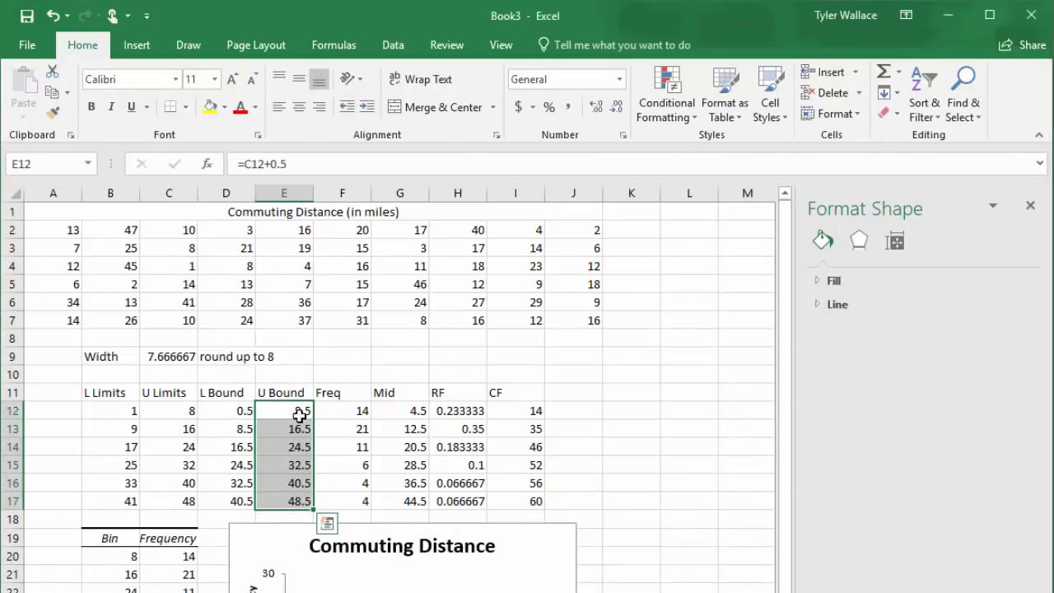
pyautogui.click(12, 410)
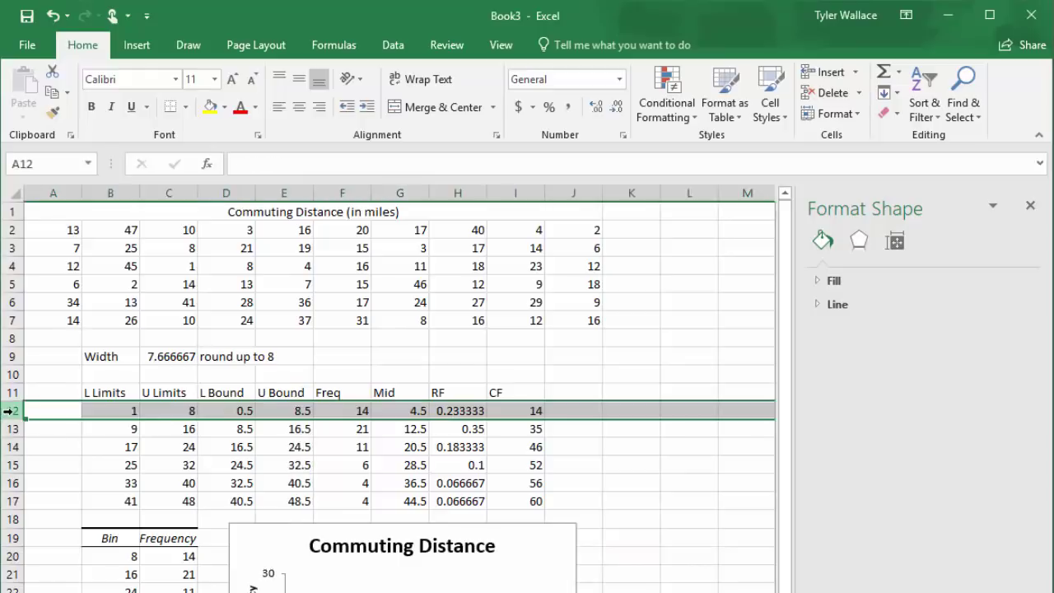
pyautogui.rightClick(12, 410)
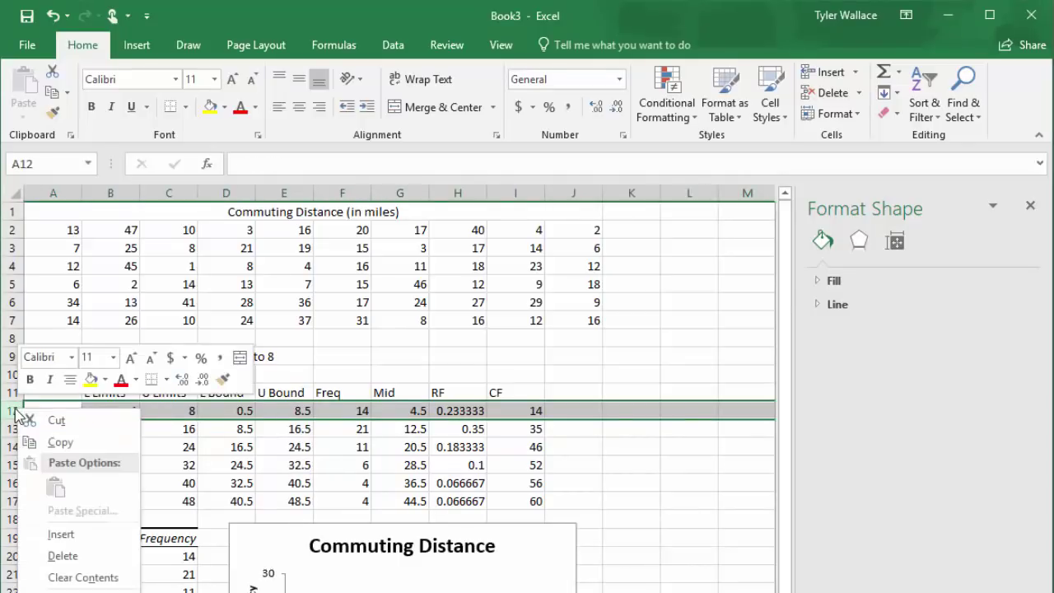
pyautogui.click(66, 537)
# Enter =E13-8 (0.5) in E12 and a cumulative frequency of 0 in I12.
pyautogui.click(284, 412)
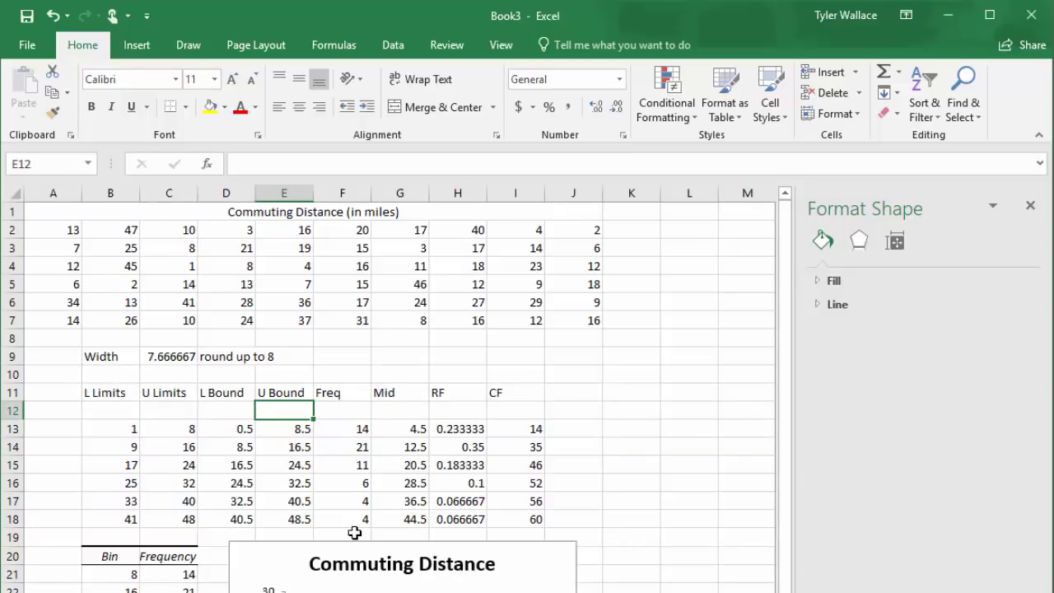
pyautogui.write('=')
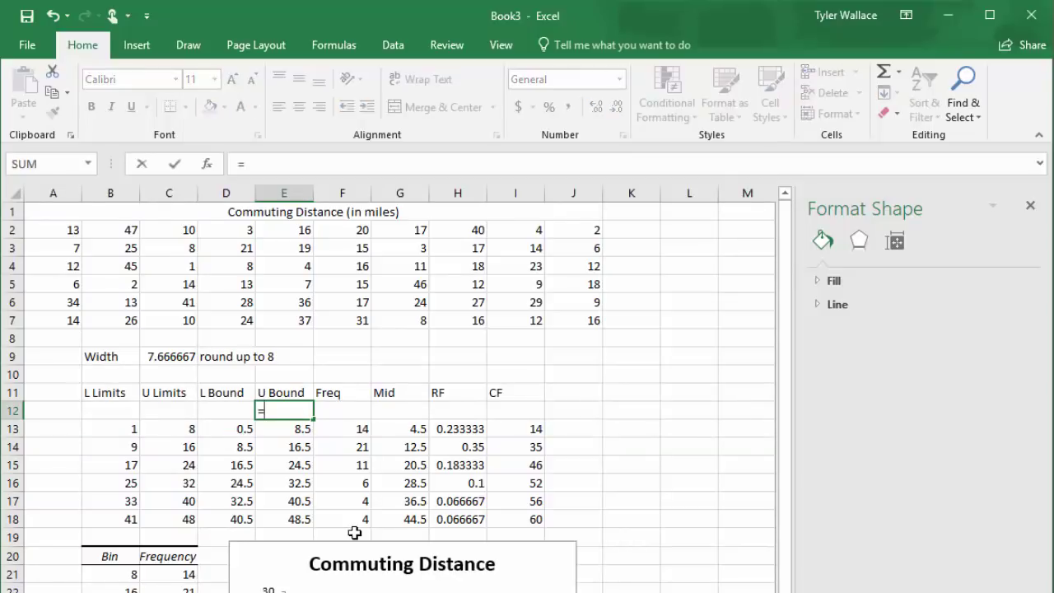
pyautogui.click(283, 431)
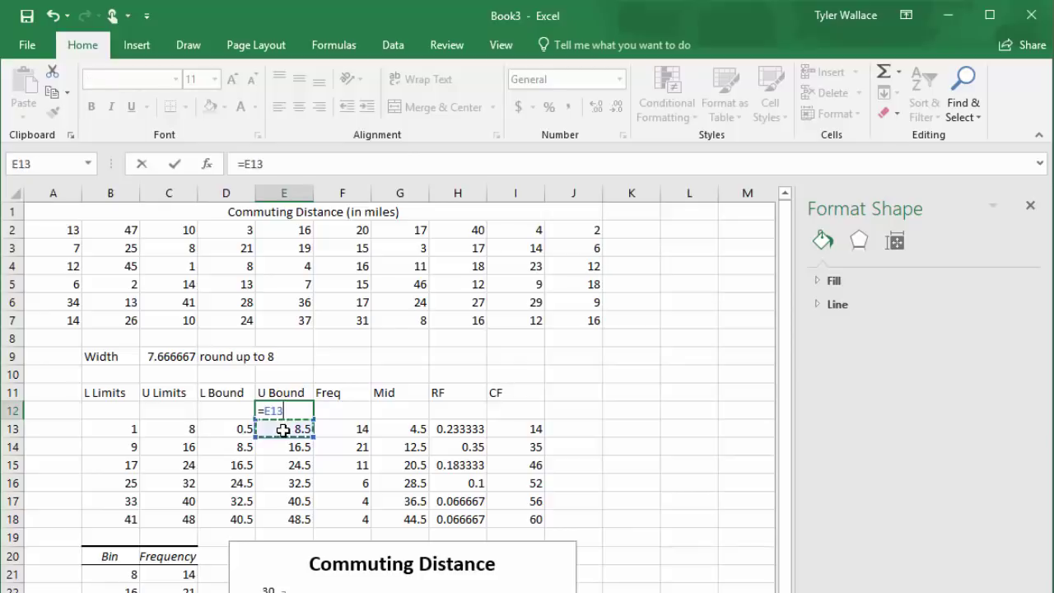
pyautogui.write('-8')
pyautogui.press('Return')
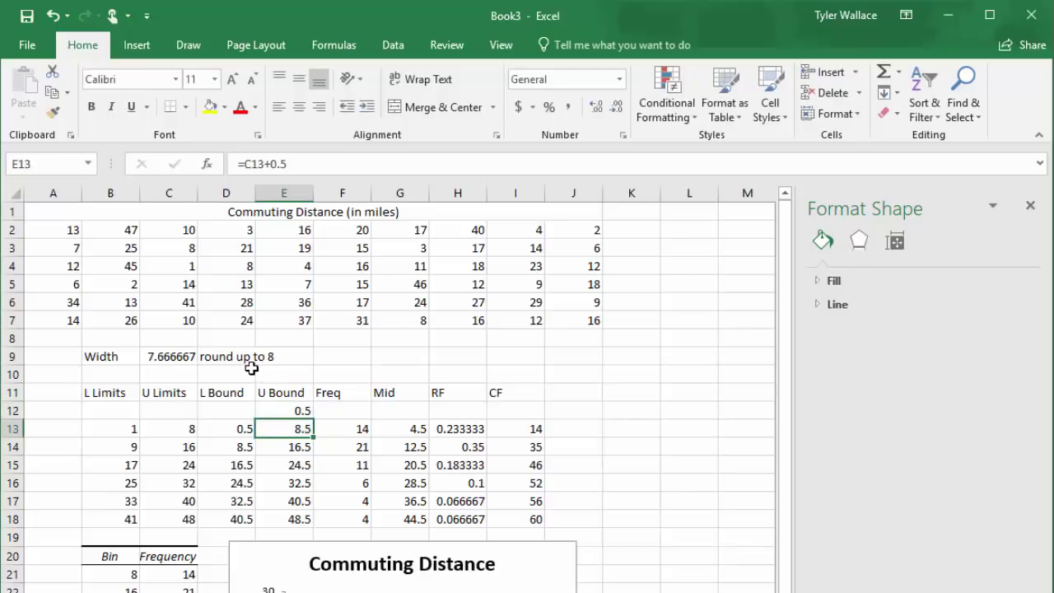
pyautogui.press('Up')
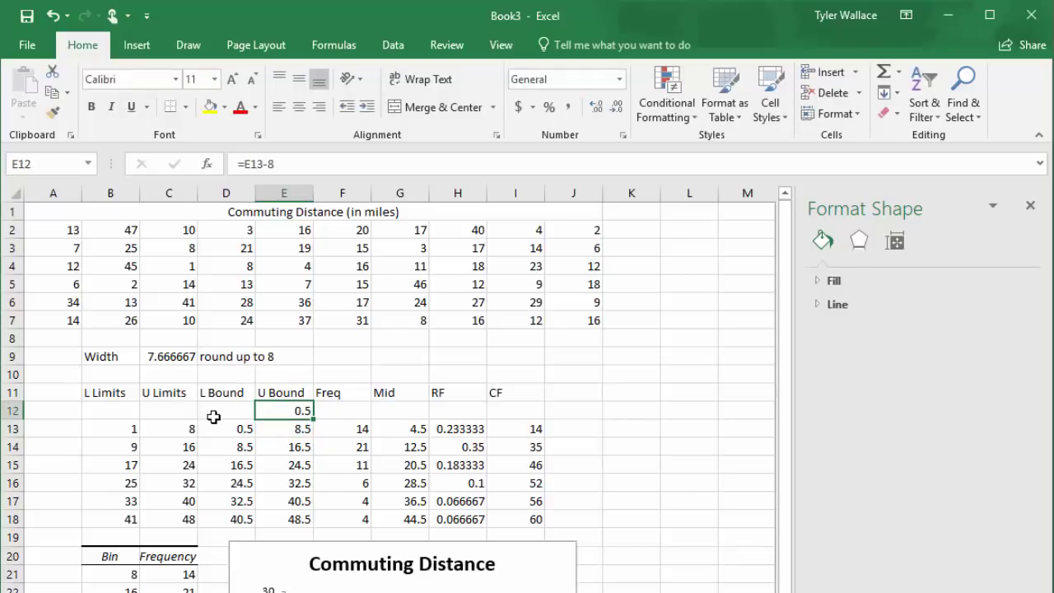
pyautogui.press('Right')
pyautogui.press('Right')
pyautogui.press('Right')
pyautogui.press('Right')
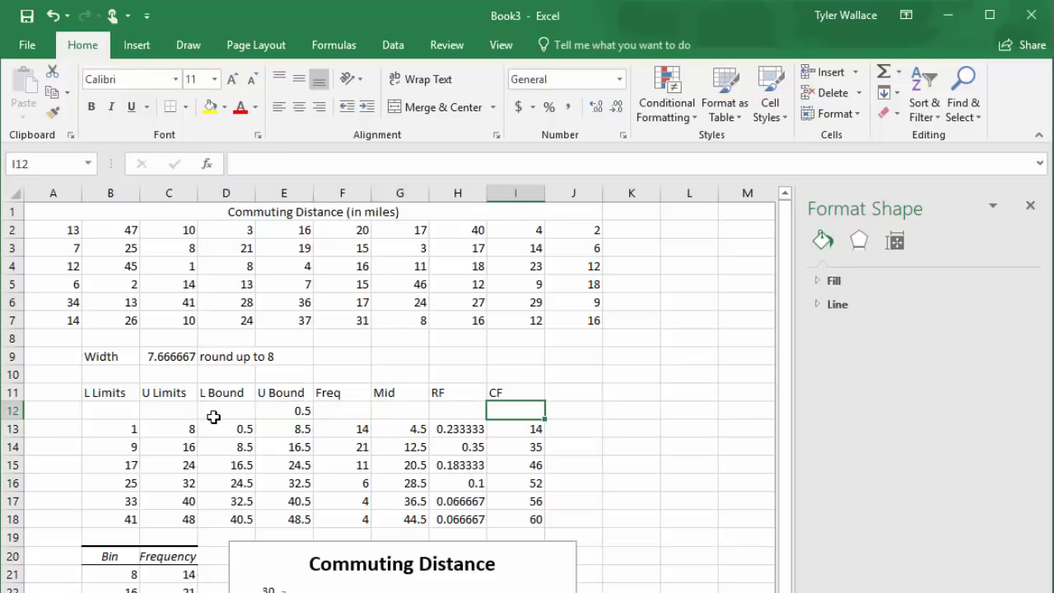
pyautogui.write('0')
pyautogui.press('Return')
pyautogui.press('Up')
# Chart CF I12:I18 against U Bound E12:E18 as a Scatter with Straight Lines and Markers, then shrink it.
pyautogui.moveTo(275, 408); pyautogui.dragTo(276, 519)
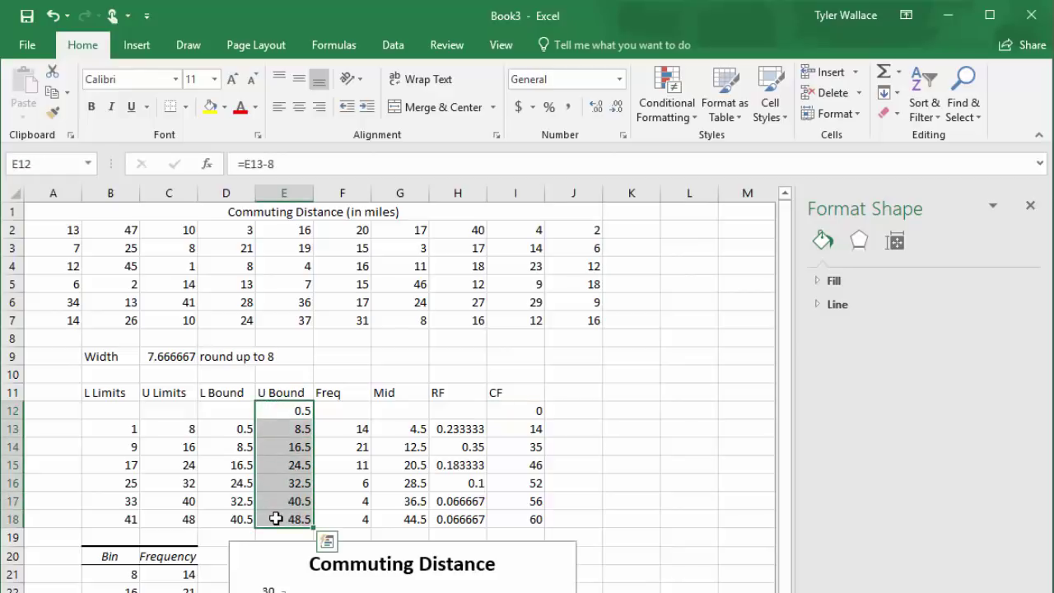
pyautogui.keyDown('ctrl'); pyautogui.click(507, 410); pyautogui.keyUp('ctrl')
pyautogui.moveTo(510, 435); pyautogui.dragTo(510, 514)
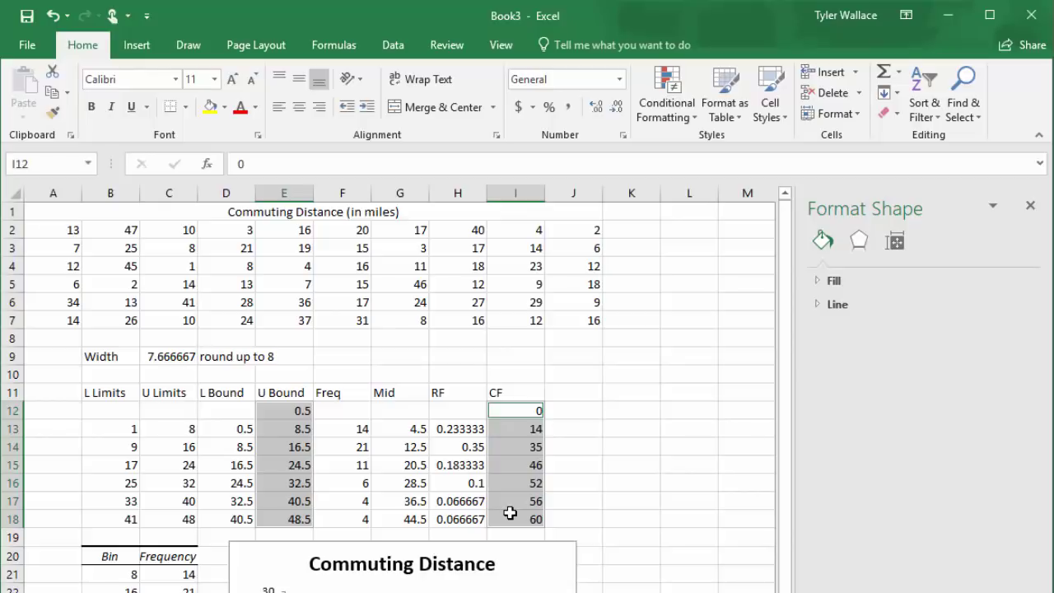
pyautogui.click(134, 47)
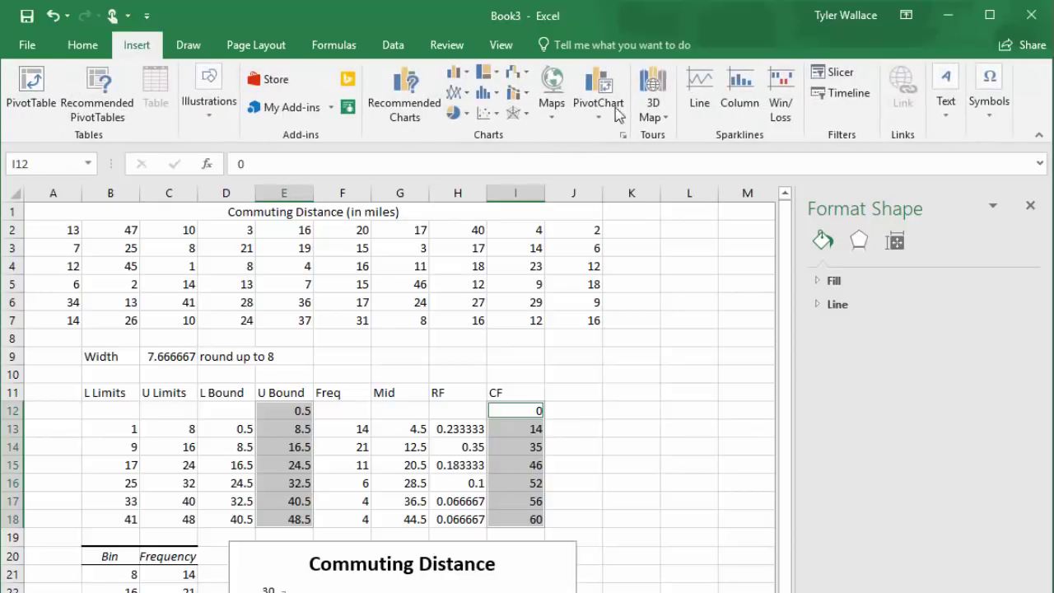
pyautogui.click(487, 117)
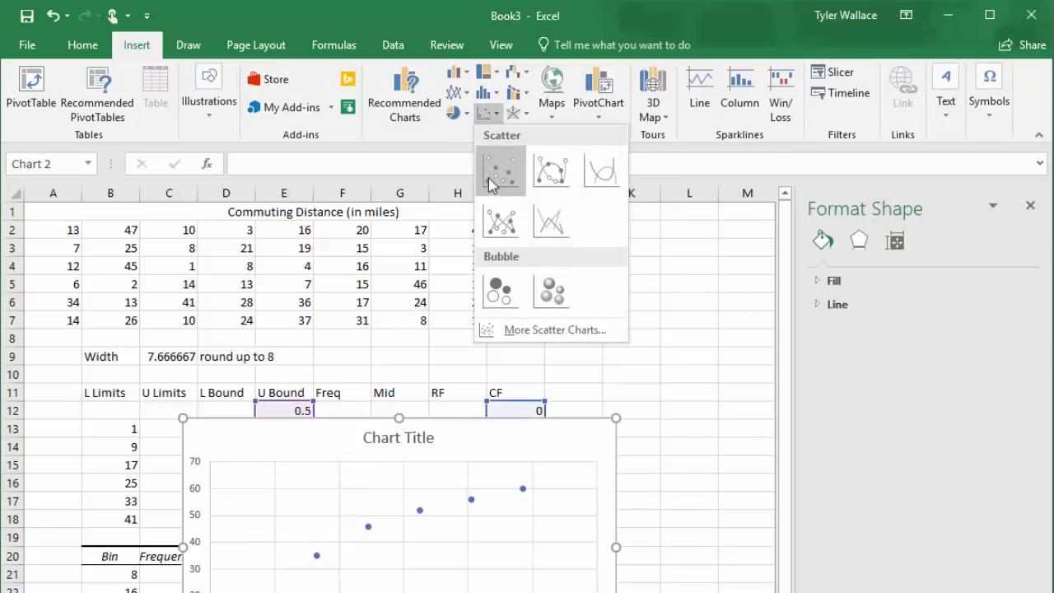
pyautogui.click(499, 222)
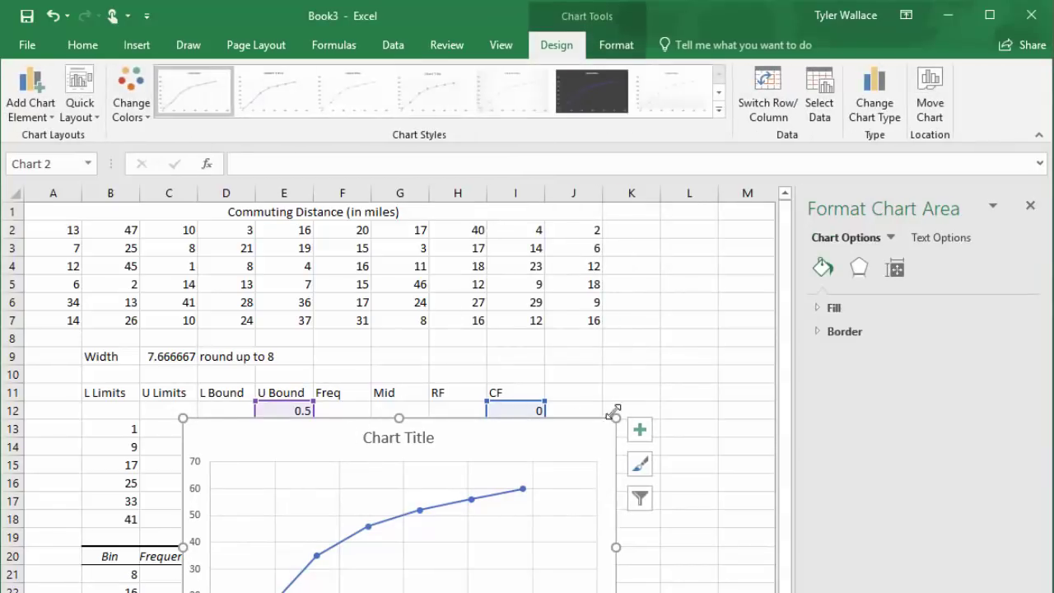
pyautogui.moveTo(616, 418); pyautogui.dragTo(558, 464)
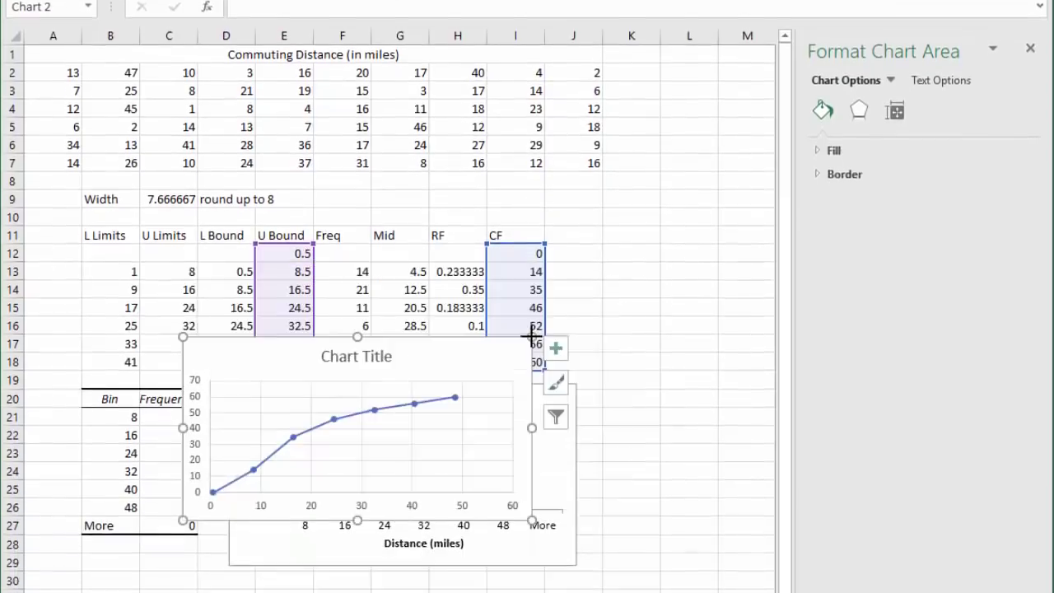
# Move the ogive below the histogram and set its distance axis minimum to 0.5 and major unit to 8.
pyautogui.moveTo(231, 205); pyautogui.dragTo(111, 499)
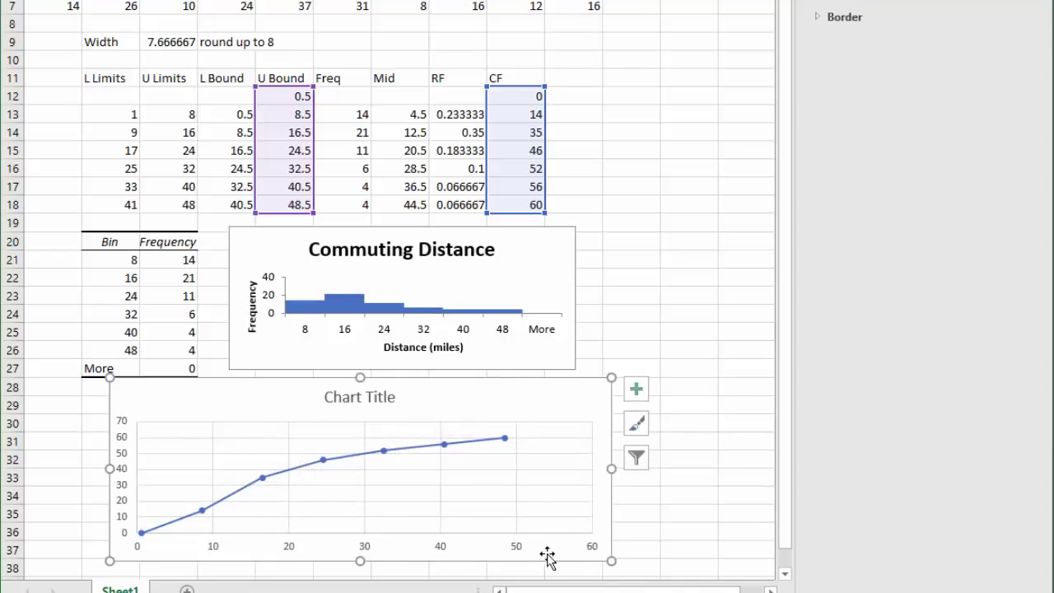
pyautogui.click(361, 550)
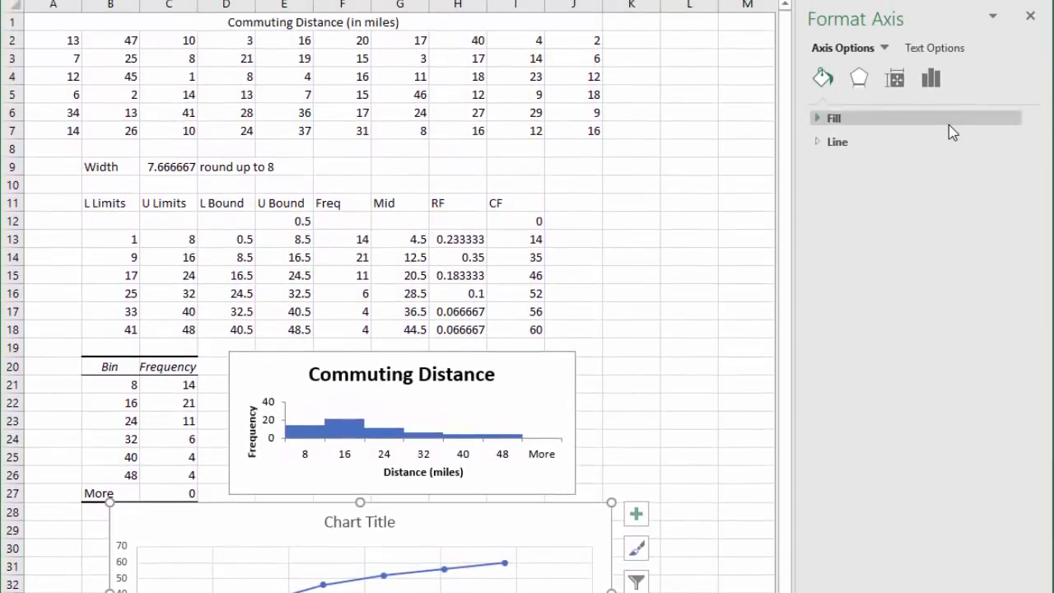
pyautogui.click(929, 82)
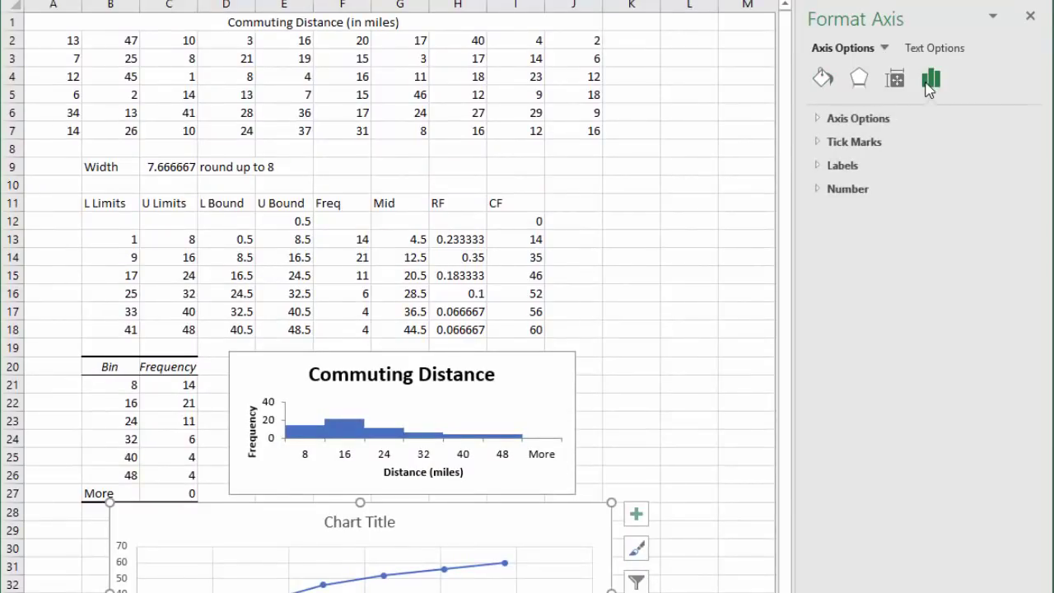
pyautogui.click(857, 121)
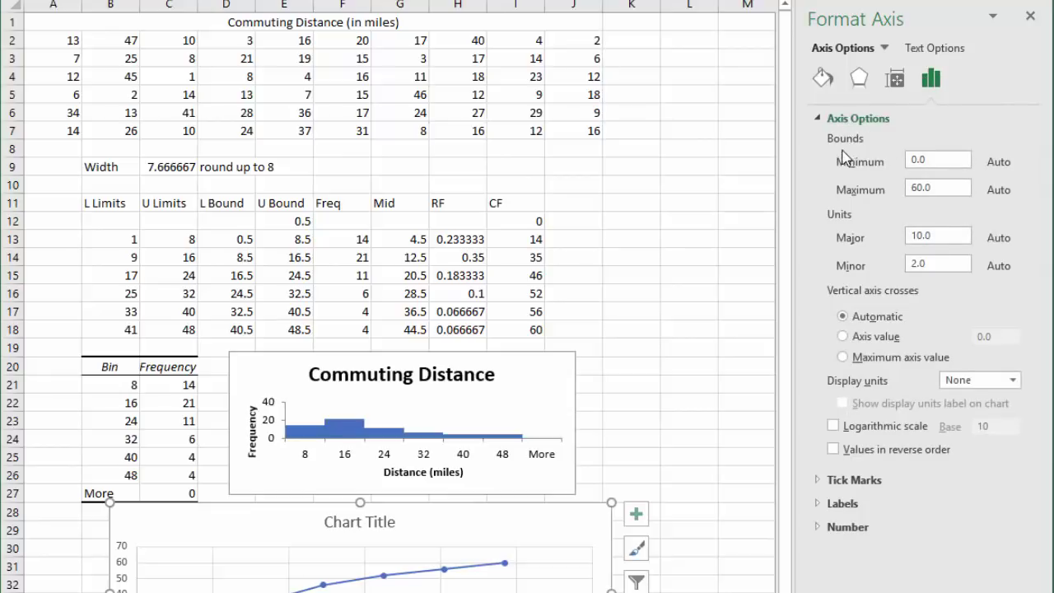
pyautogui.click(926, 162)
pyautogui.moveTo(929, 167); pyautogui.dragTo(909, 168)
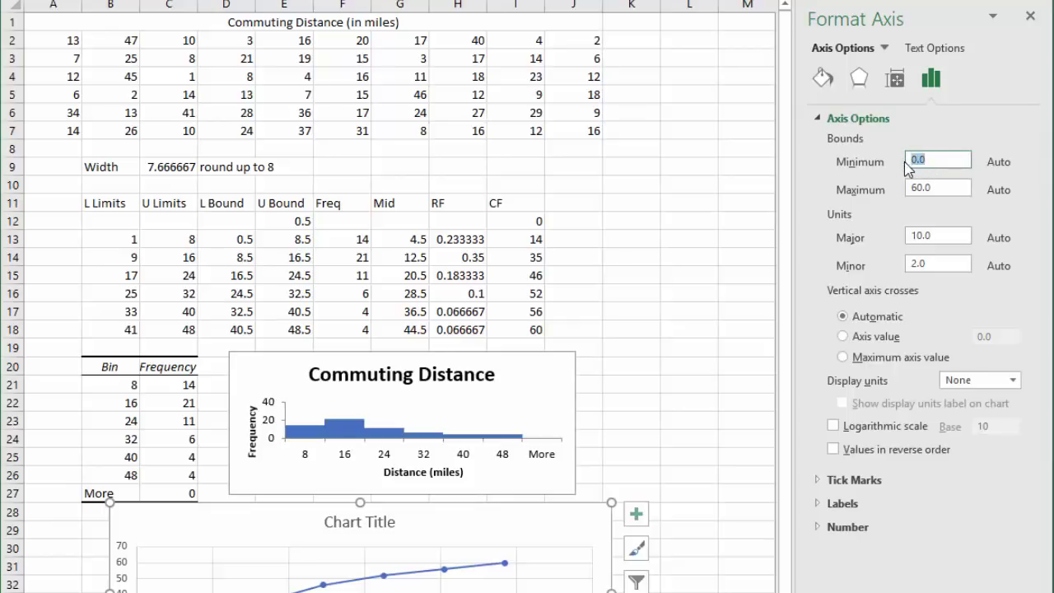
pyautogui.write('0.')
pyautogui.moveTo(939, 236); pyautogui.dragTo(904, 238)
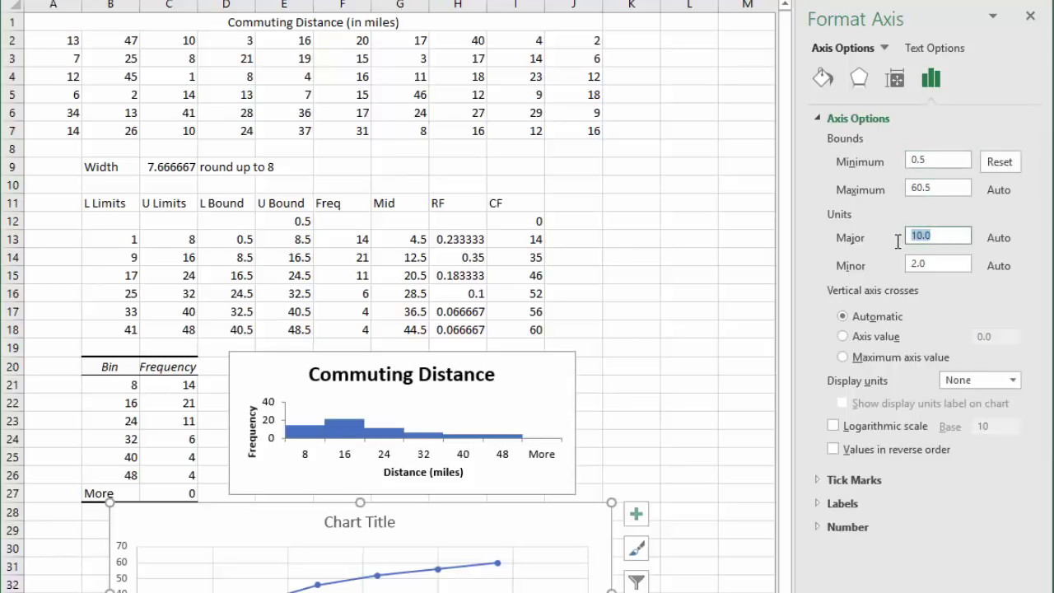
pyautogui.write('8')
pyautogui.click(689, 347)
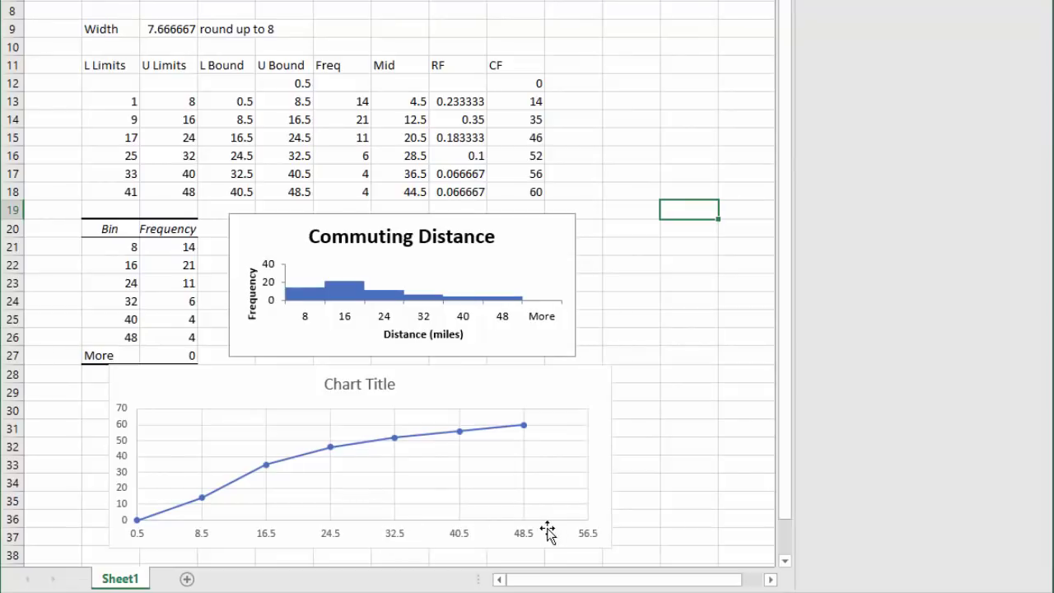
# Title the line chart 'Commuting Distance'.
pyautogui.click(377, 386)
pyautogui.doubleClick(376, 384)
pyautogui.tripleClick(379, 387)
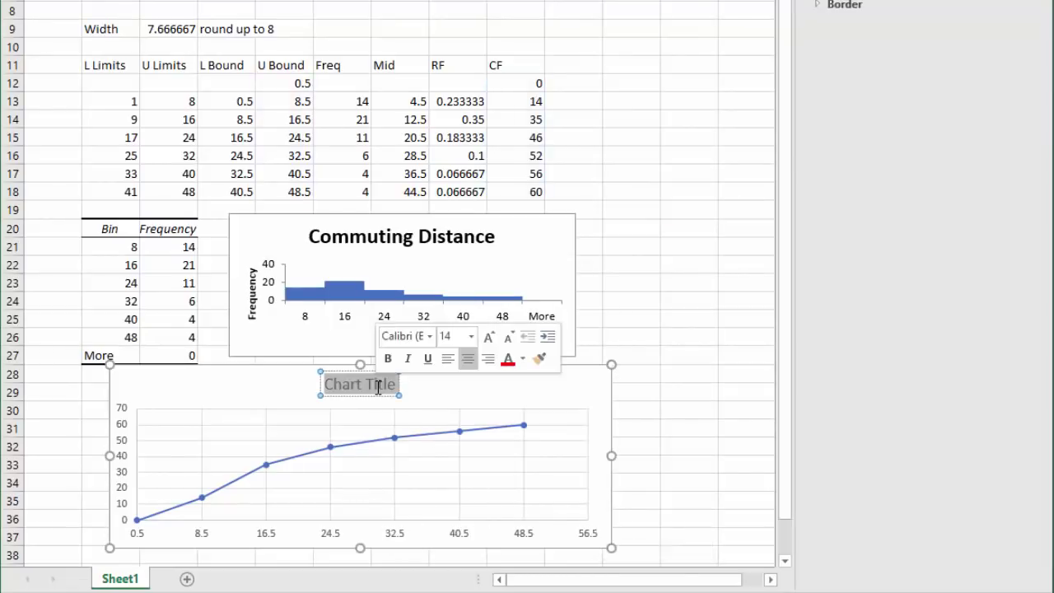
pyautogui.write('Commu')
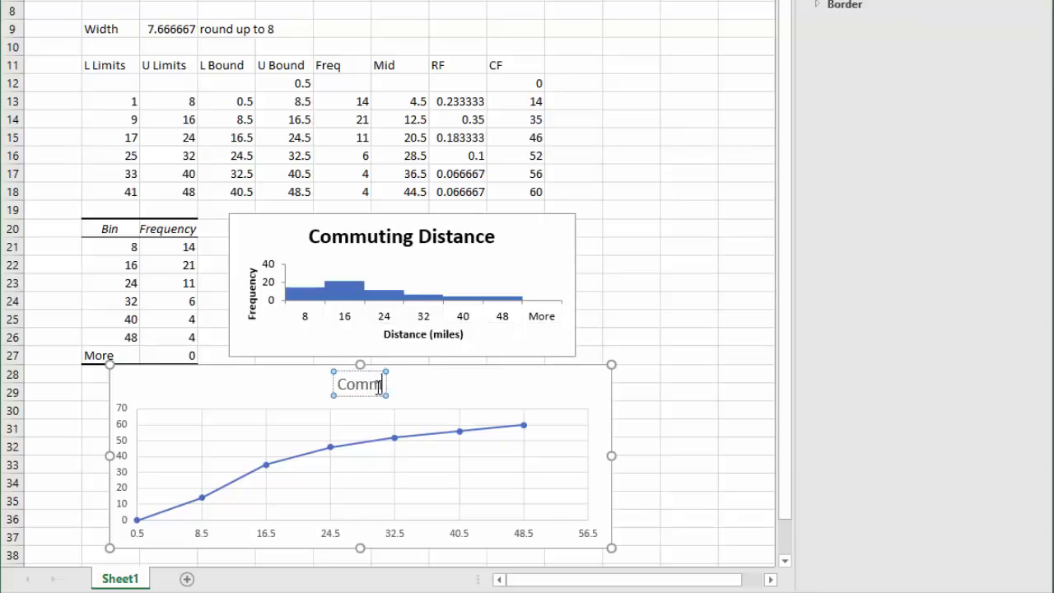
pyautogui.write('ting Distance')
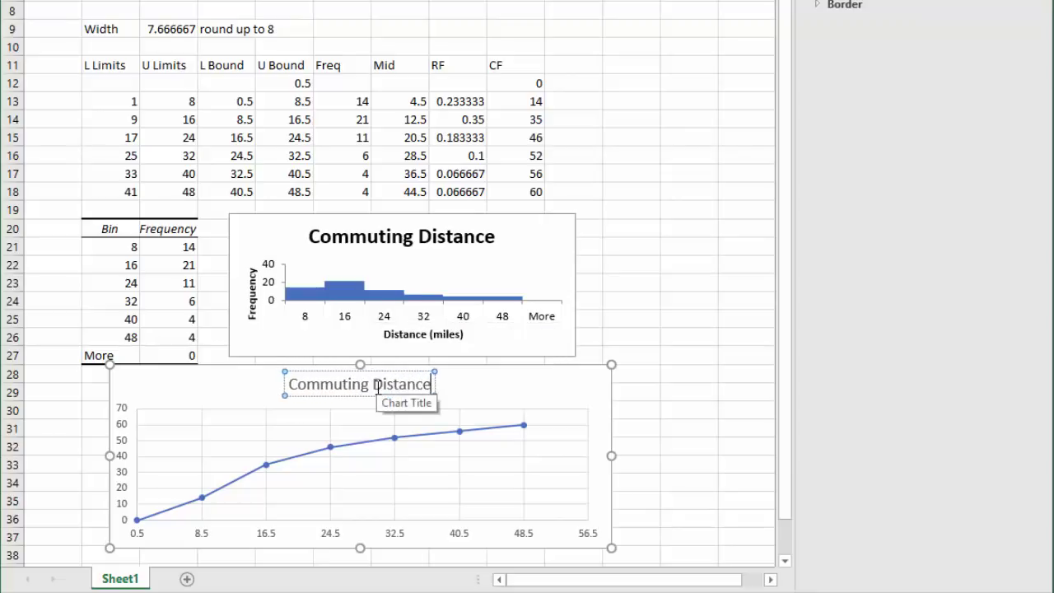
pyautogui.click(498, 412)
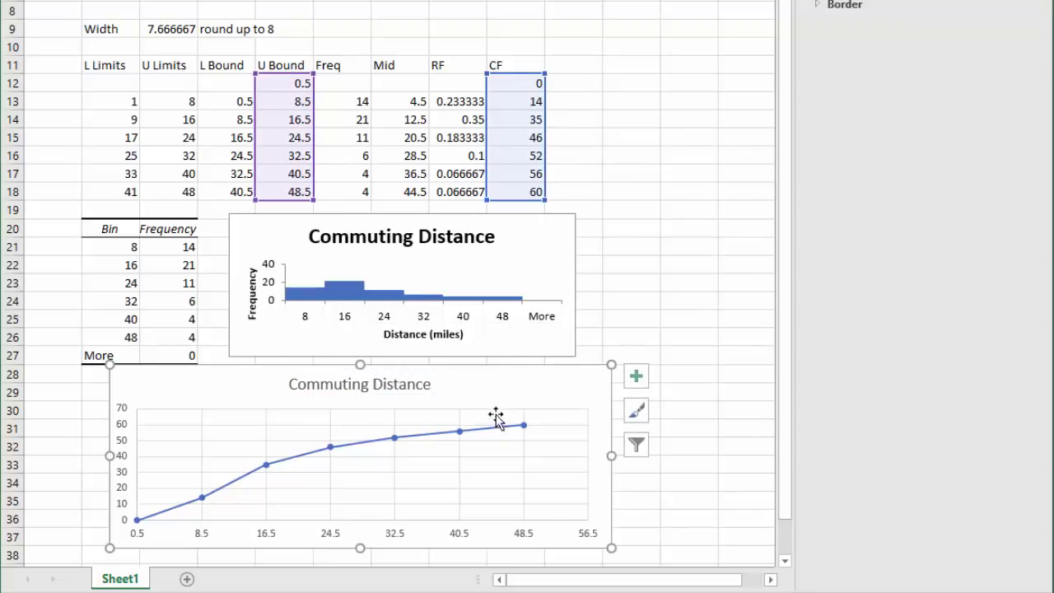
# Add axis titles 'Distance (miles)' horizontally and 'Cumulative Frequency' vertically.
pyautogui.click(634, 376)
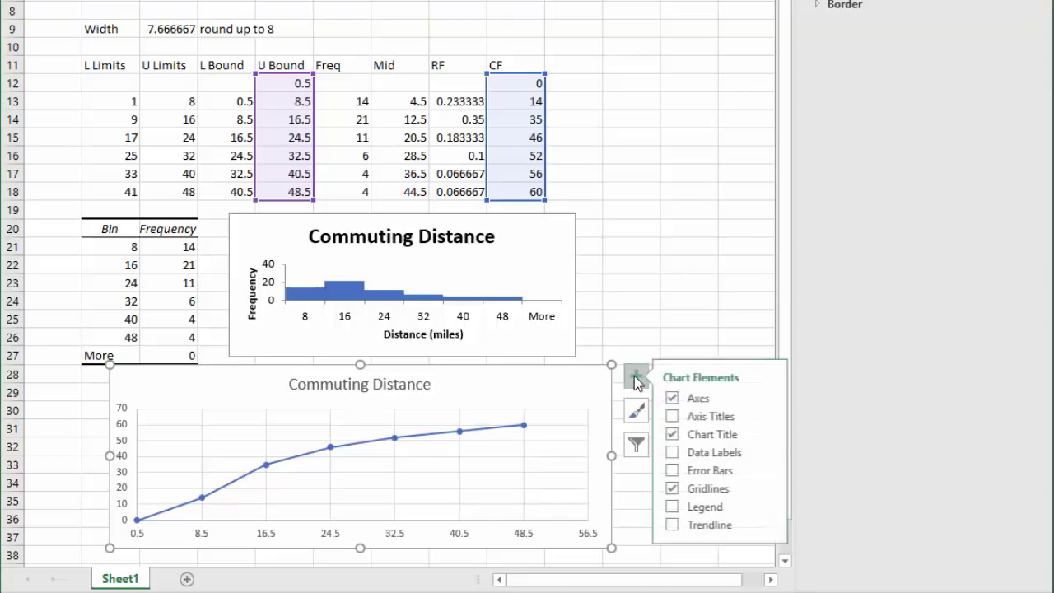
pyautogui.click(681, 416)
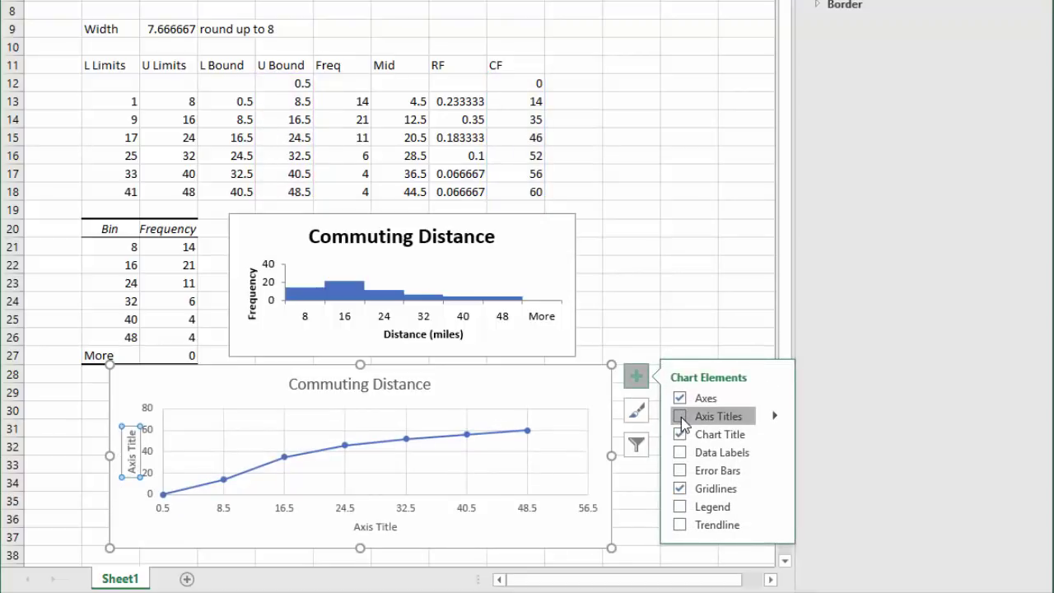
pyautogui.click(384, 525)
pyautogui.tripleClick(379, 528)
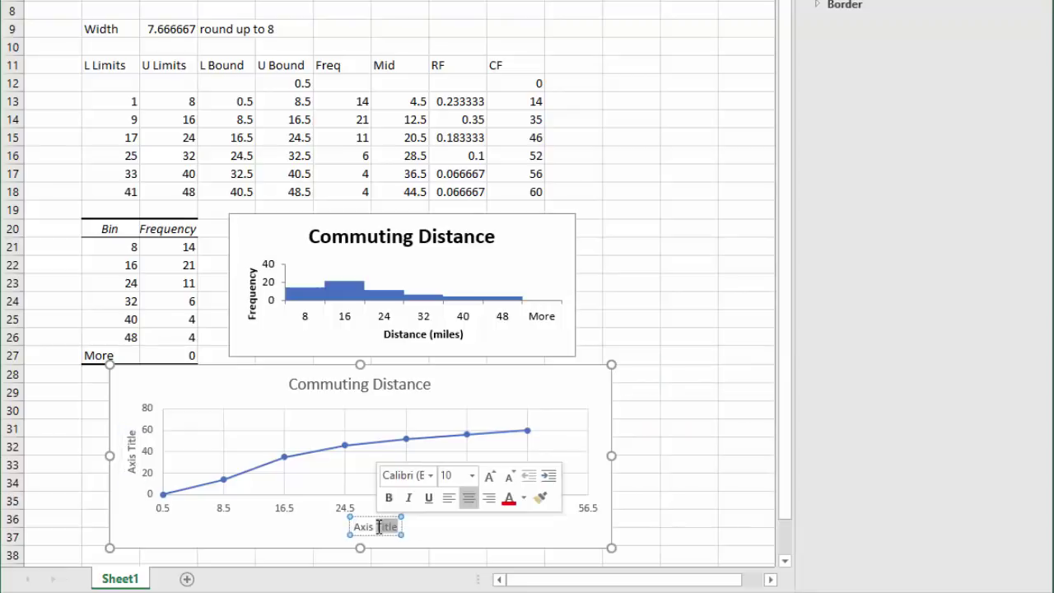
pyautogui.write('Distance (miles)')
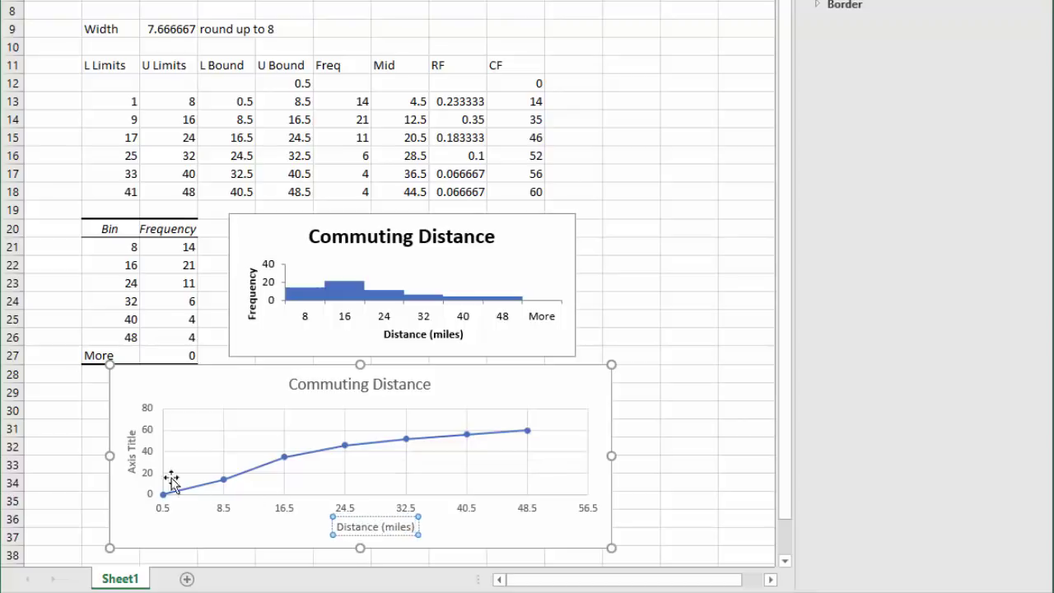
pyautogui.click(132, 445)
pyautogui.tripleClick(132, 445)
pyautogui.write('Cumulat')
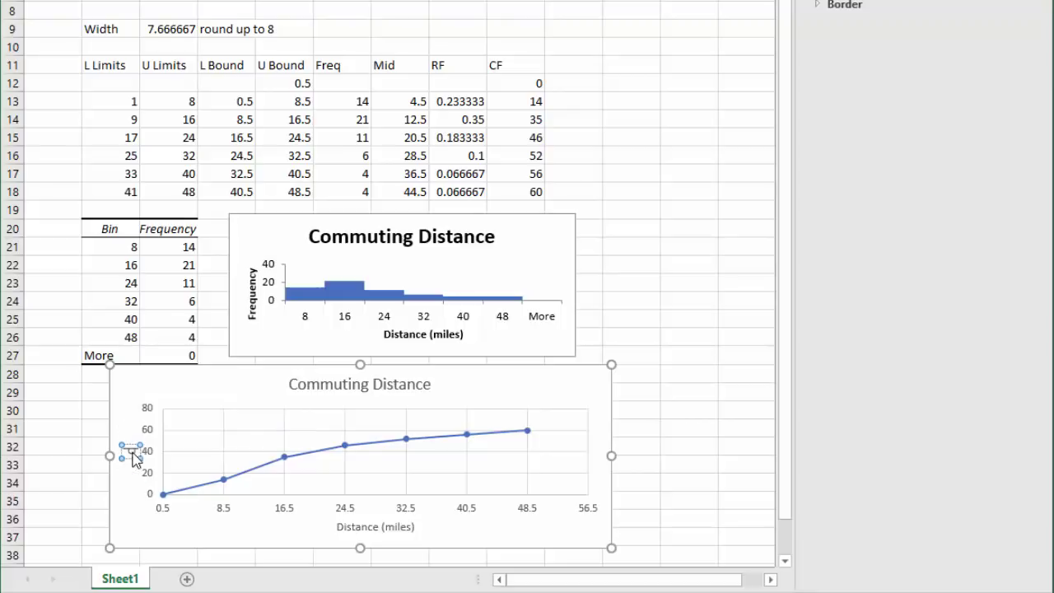
pyautogui.write('ive Frequency')
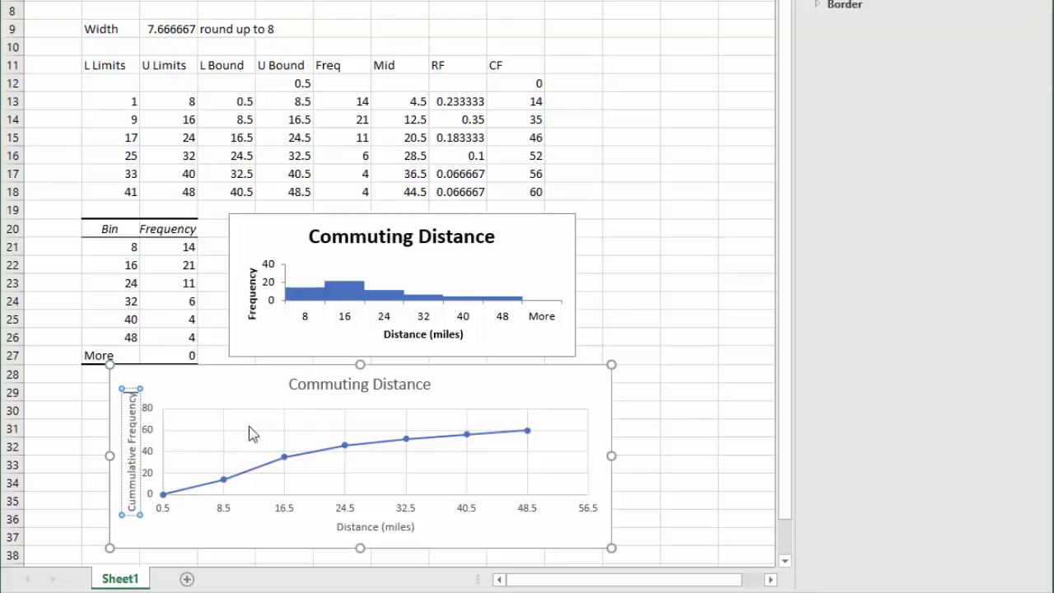
pyautogui.click(658, 377)
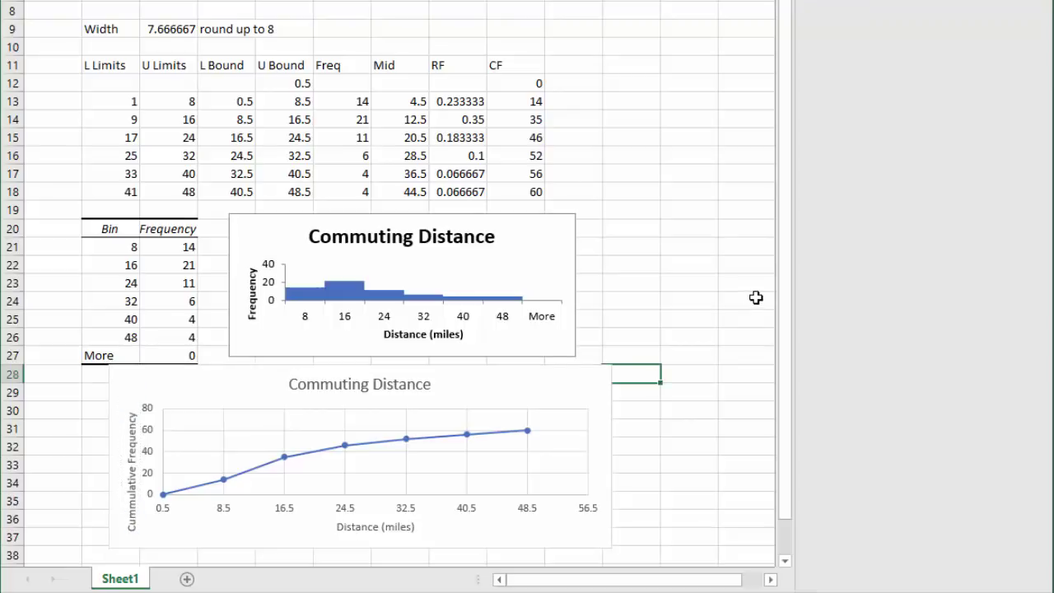